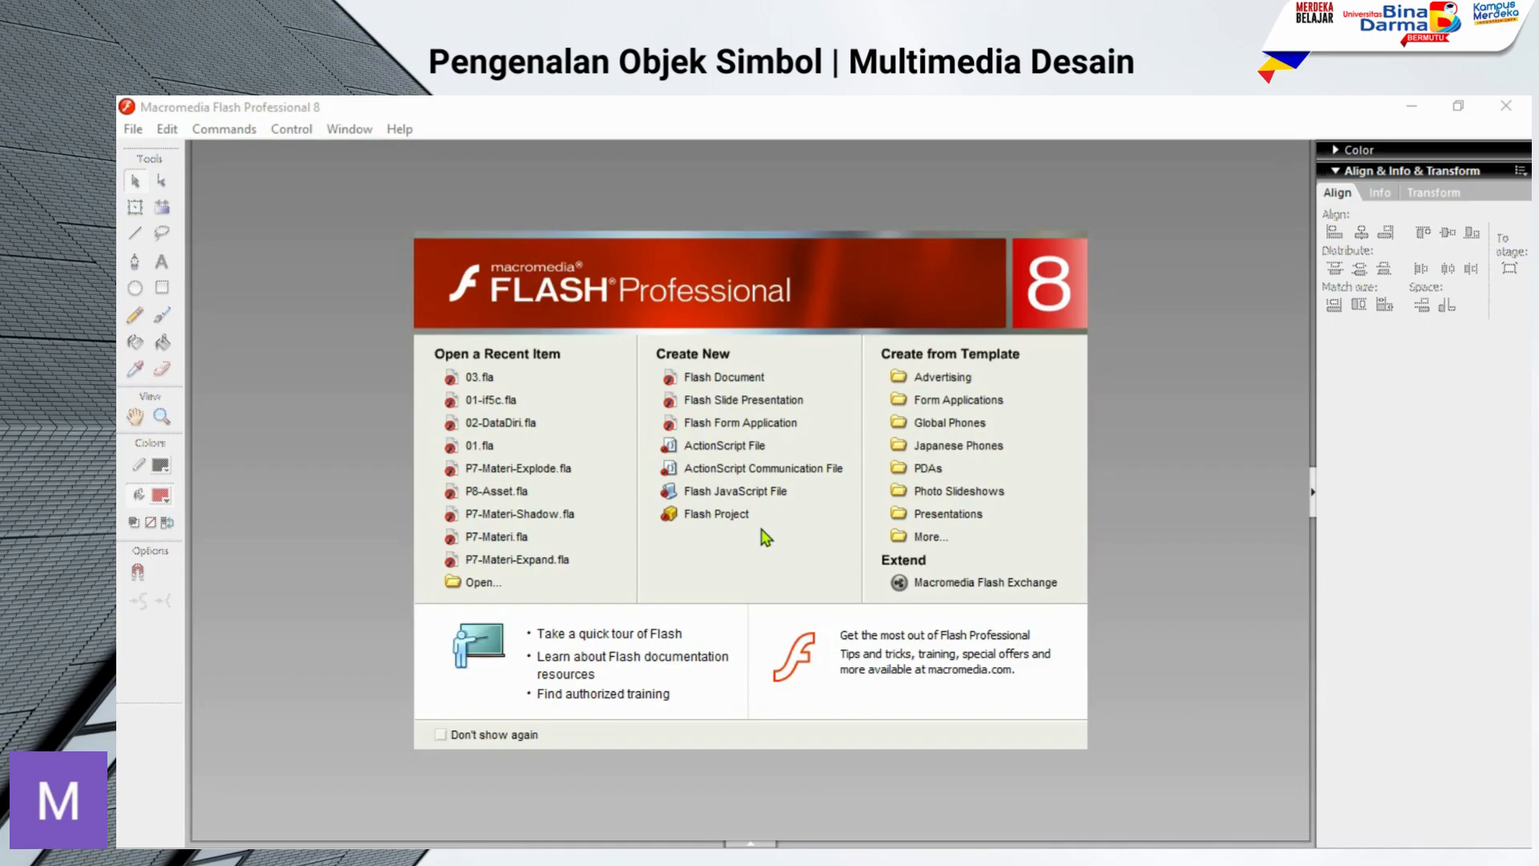
Step: Create a new Flash document and set its frame rate to 30 fps
left_click(737, 380)
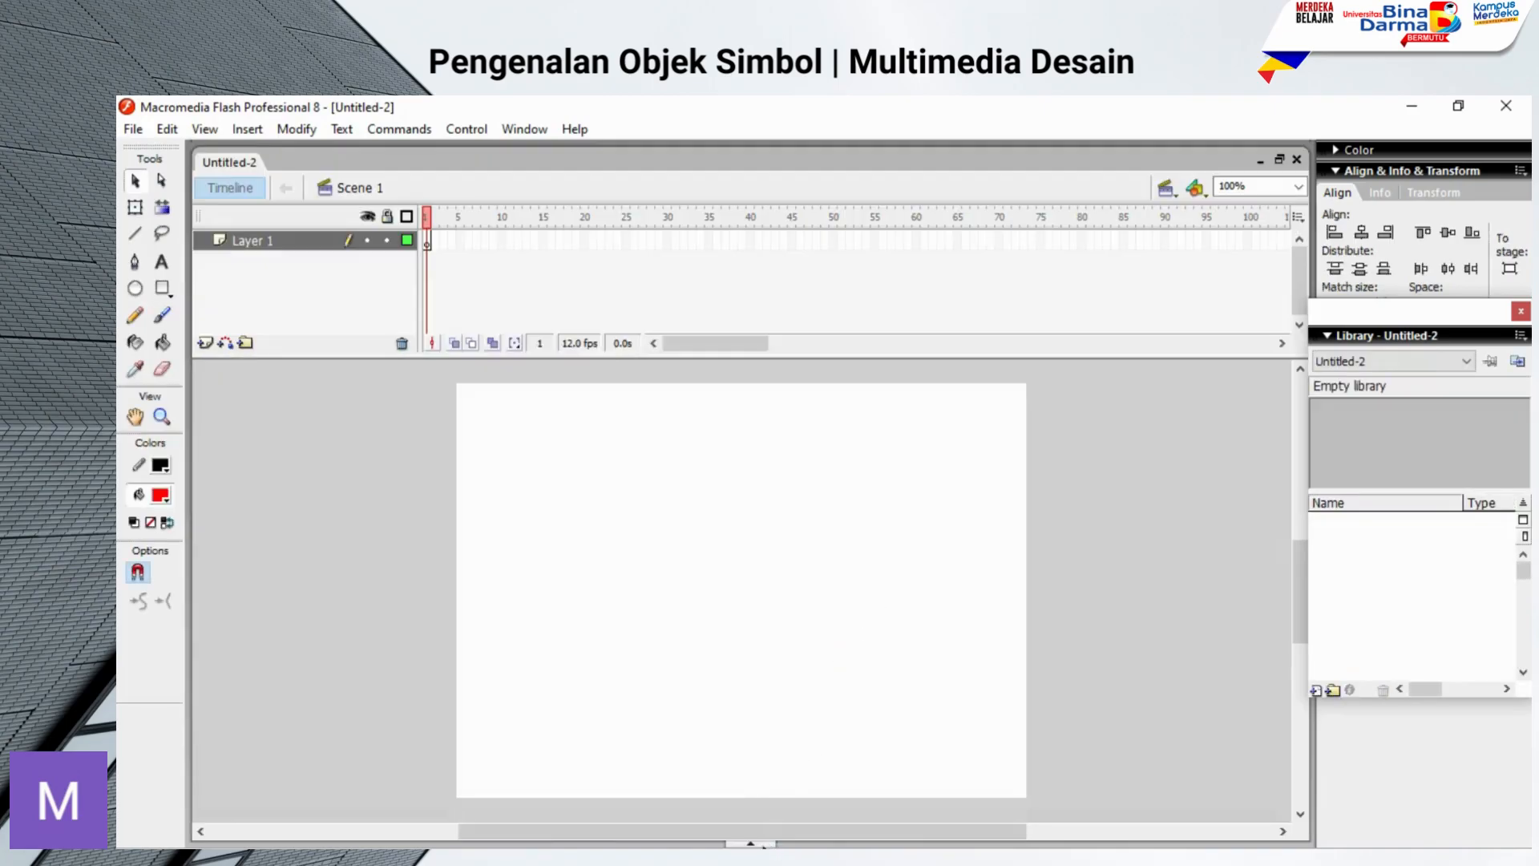
left_click(220, 443)
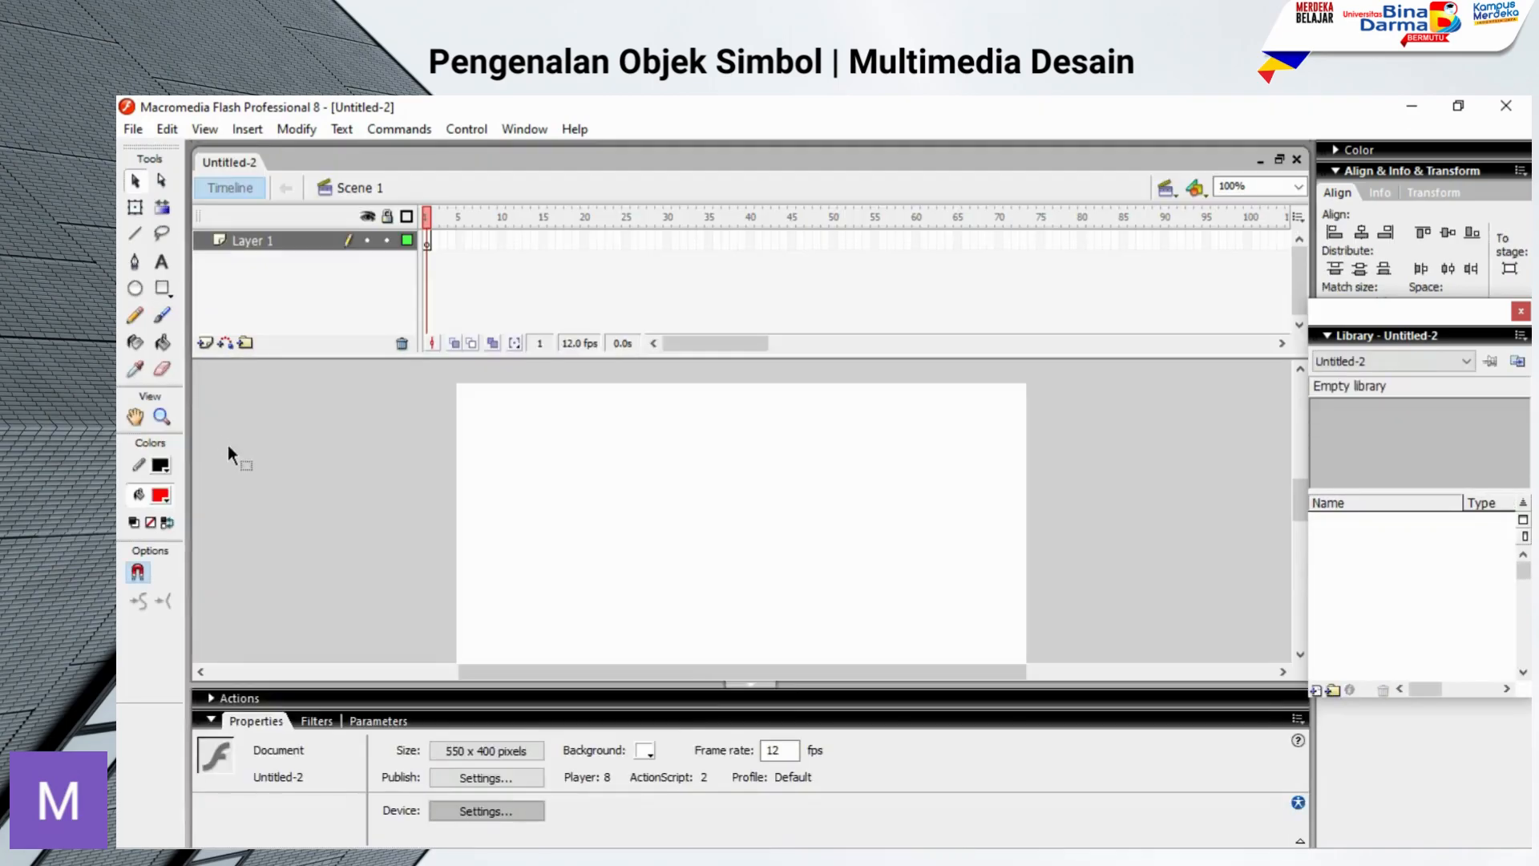
double_click(783, 752)
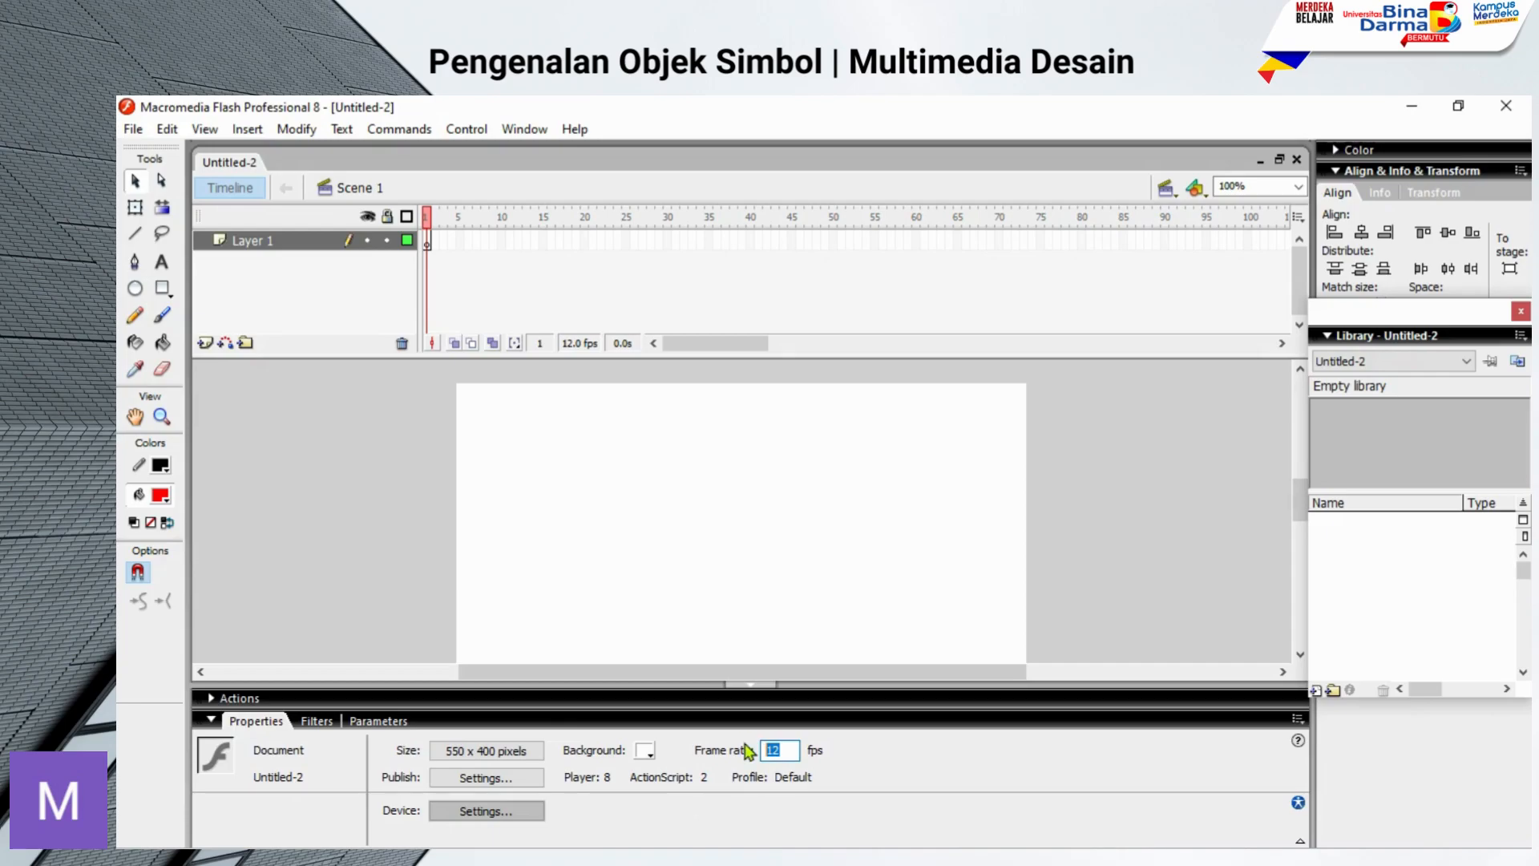
type("30")
key("Return")
left_click(763, 685)
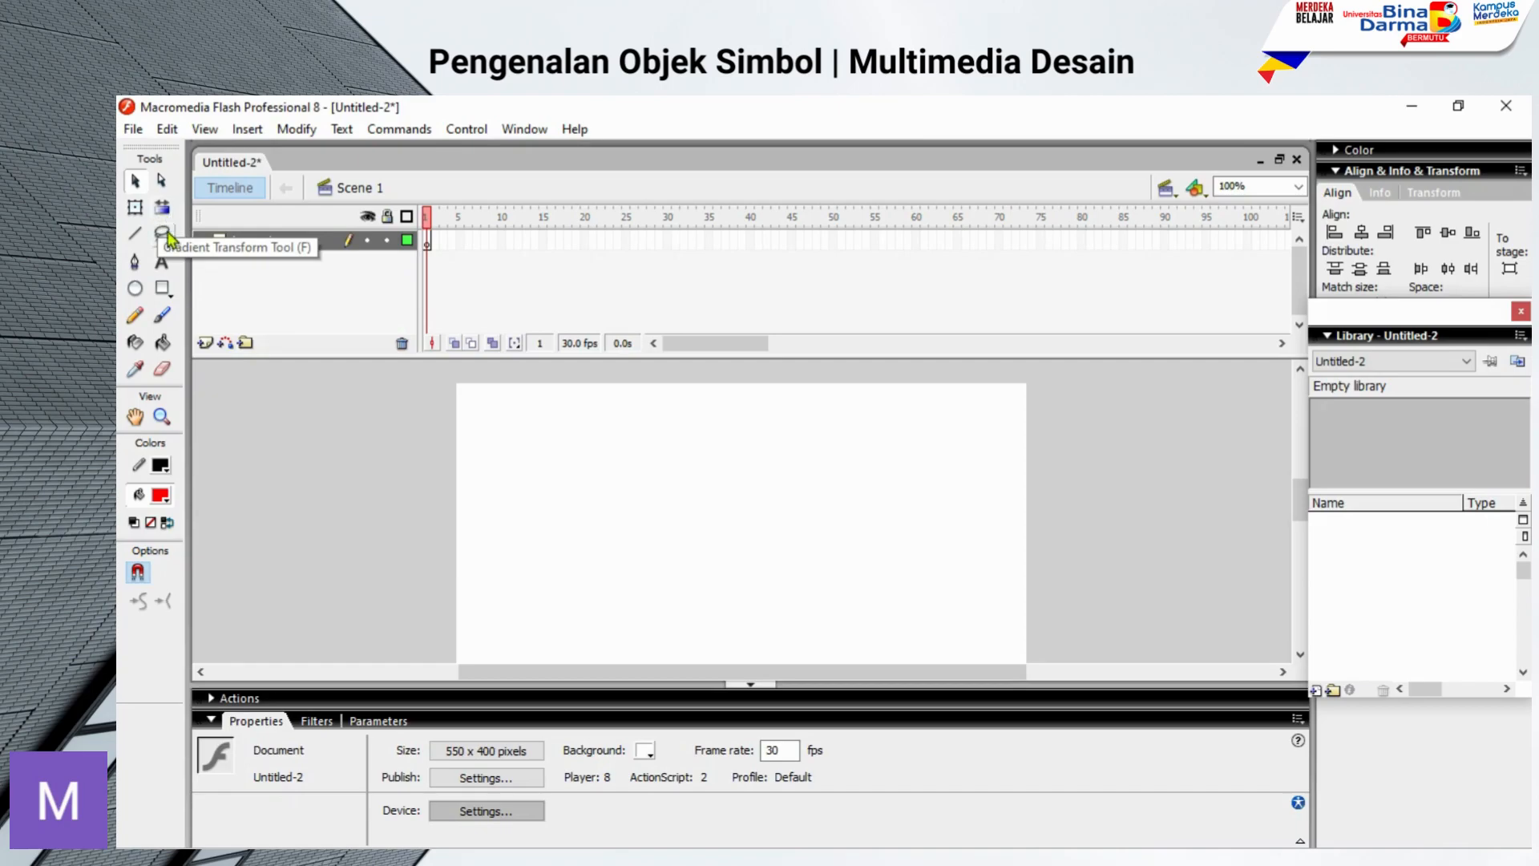
Step: Draw a red square about 43.5 px wide near the stage's upper-left corner and select its fill and outline
left_click(164, 290)
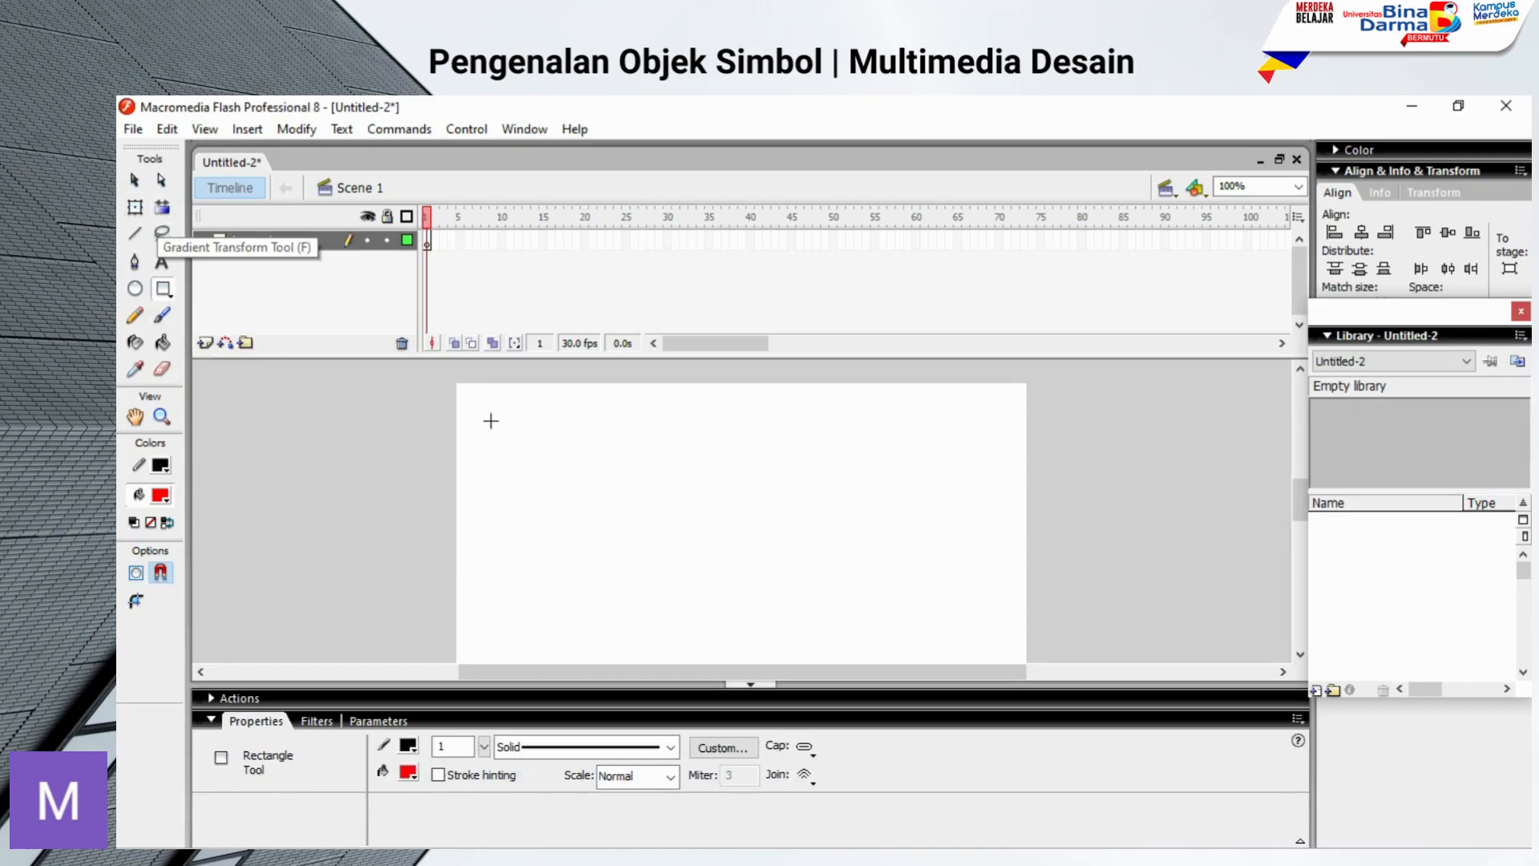
left_click_drag(464, 400, 508, 446)
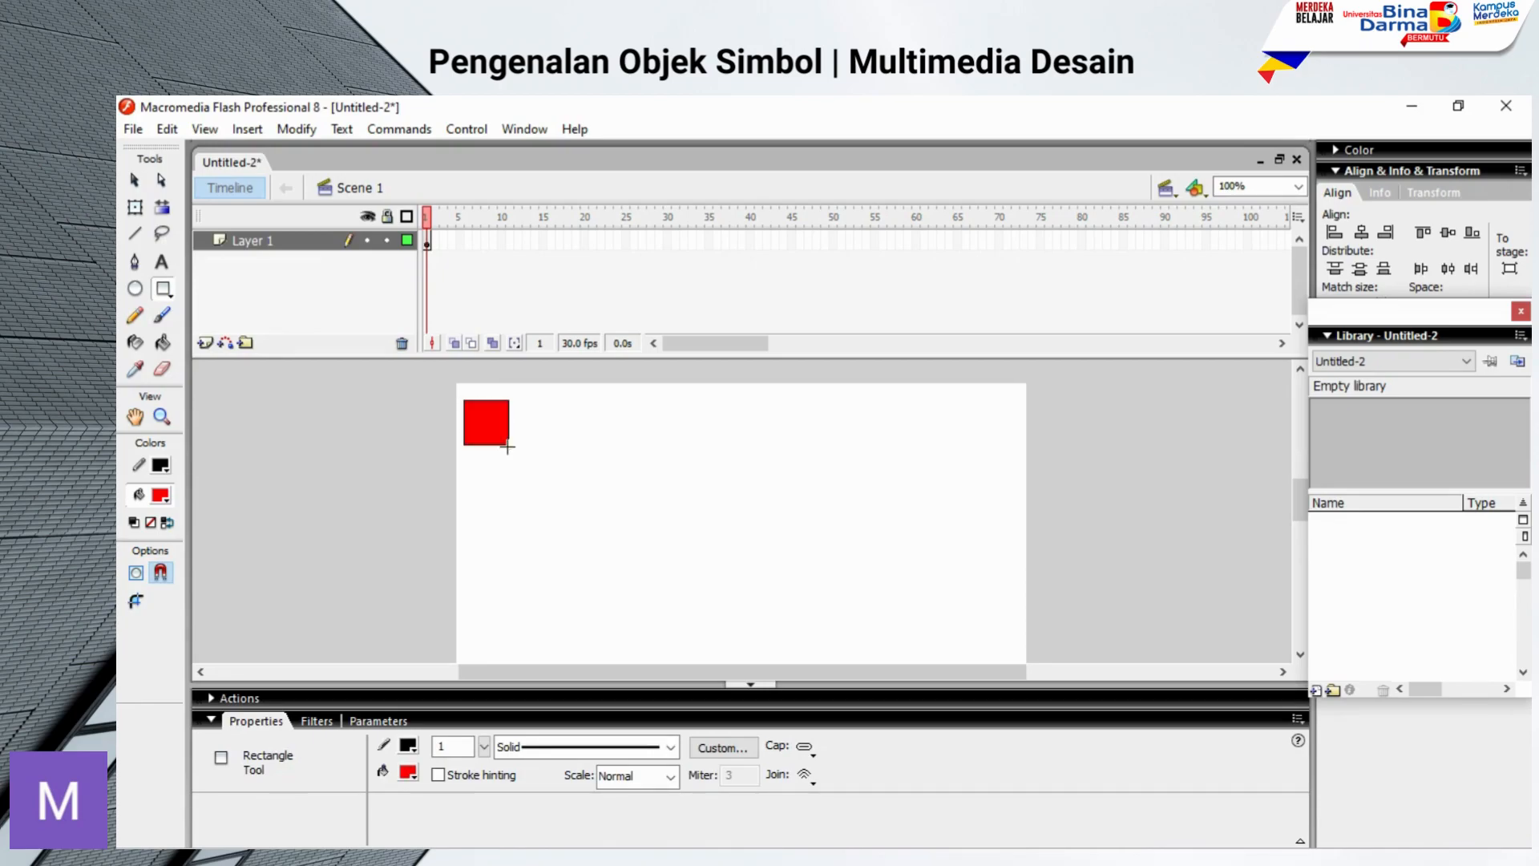
left_click(134, 180)
left_click_drag(435, 388, 561, 497)
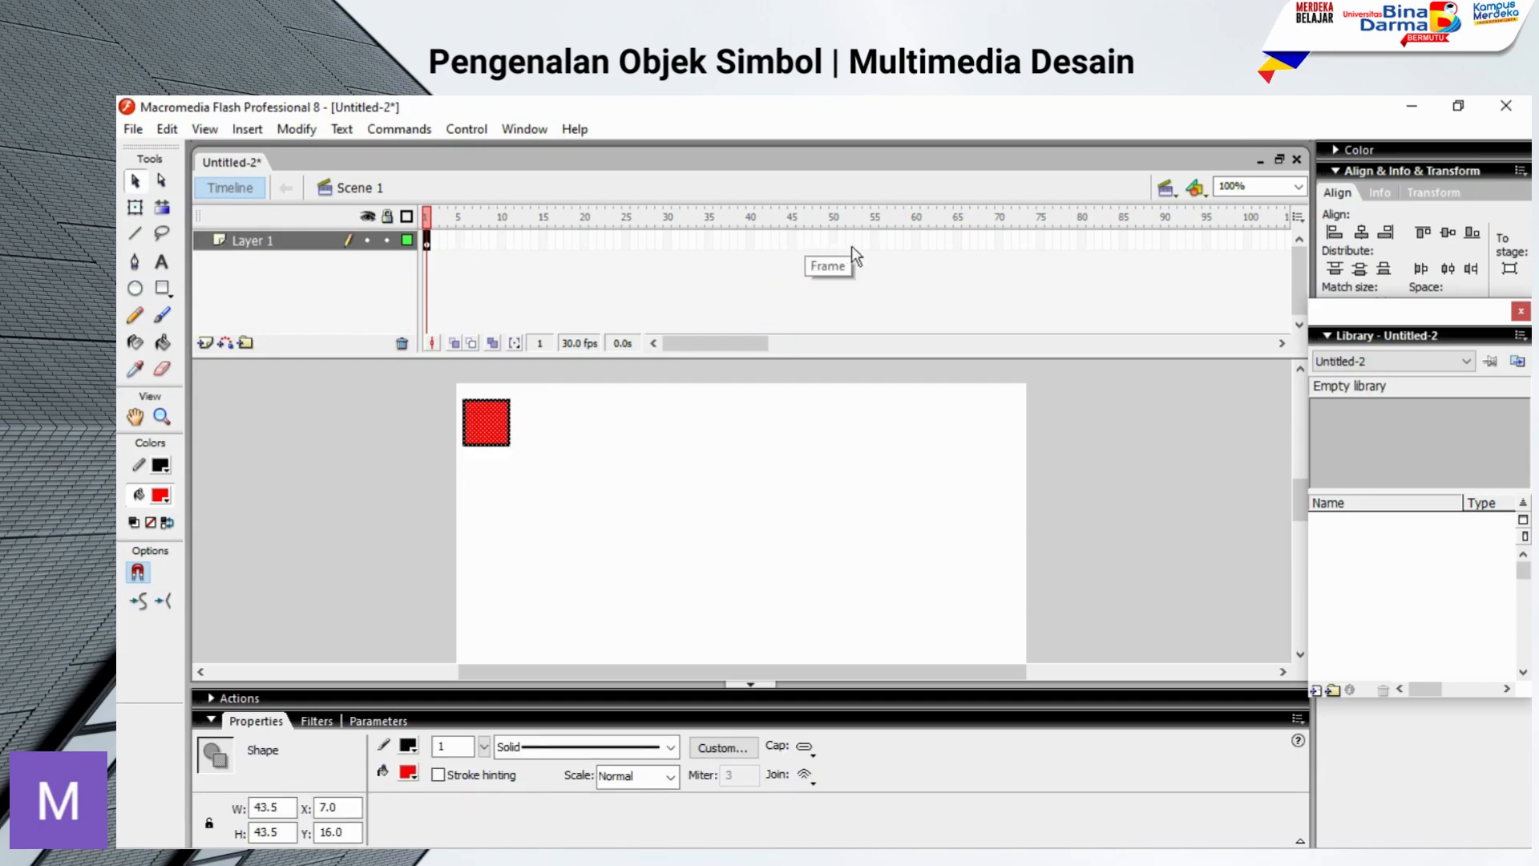
Step: Insert a keyframe at frame 60 of Layer 1 and create a motion tween between frames 1 and 60
left_click(916, 240)
right_click(916, 241)
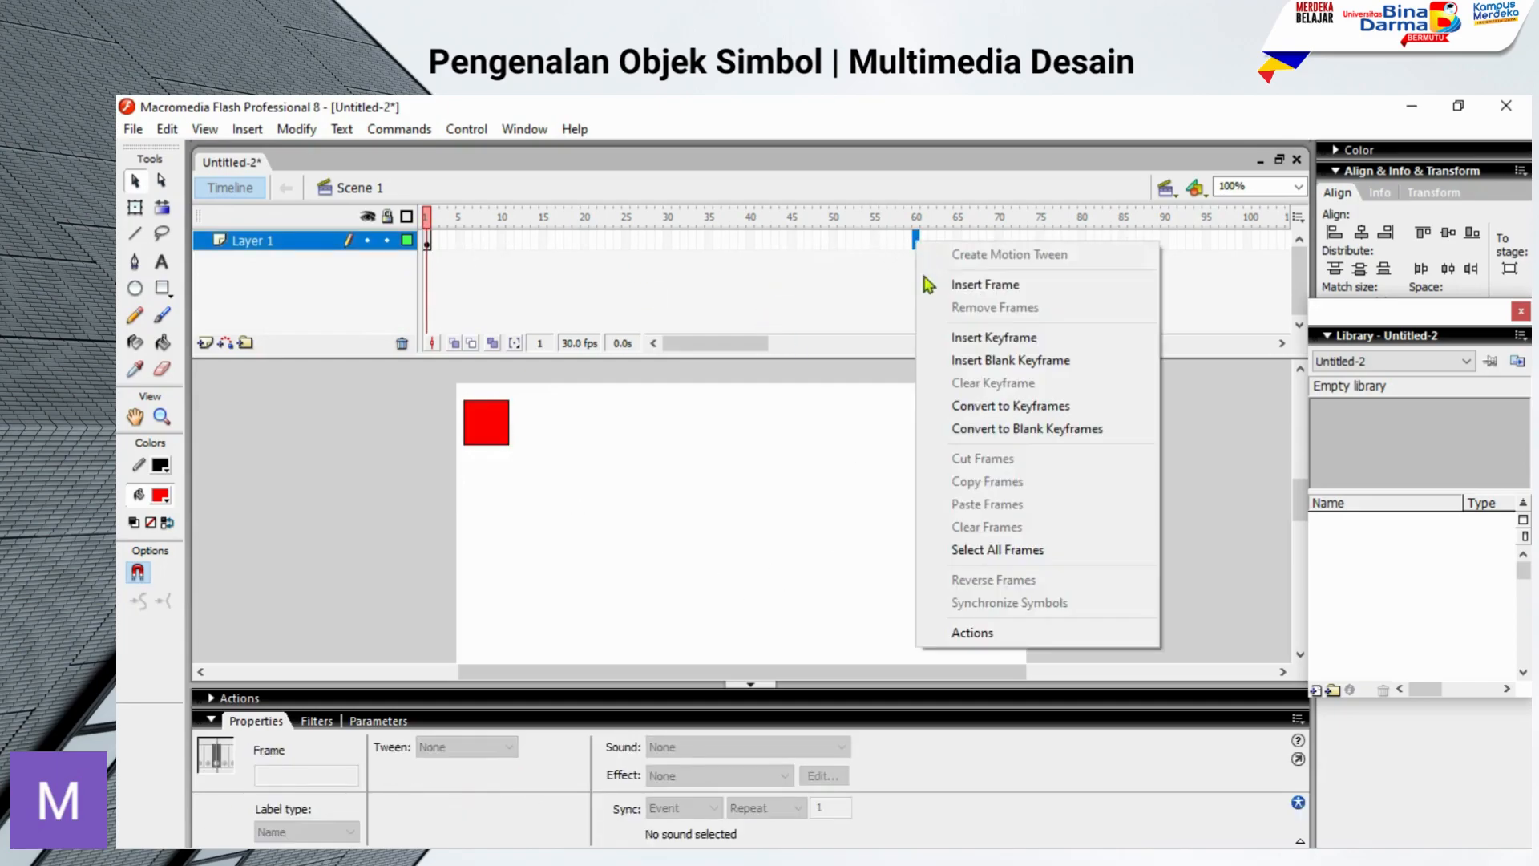
left_click(954, 338)
right_click(626, 240)
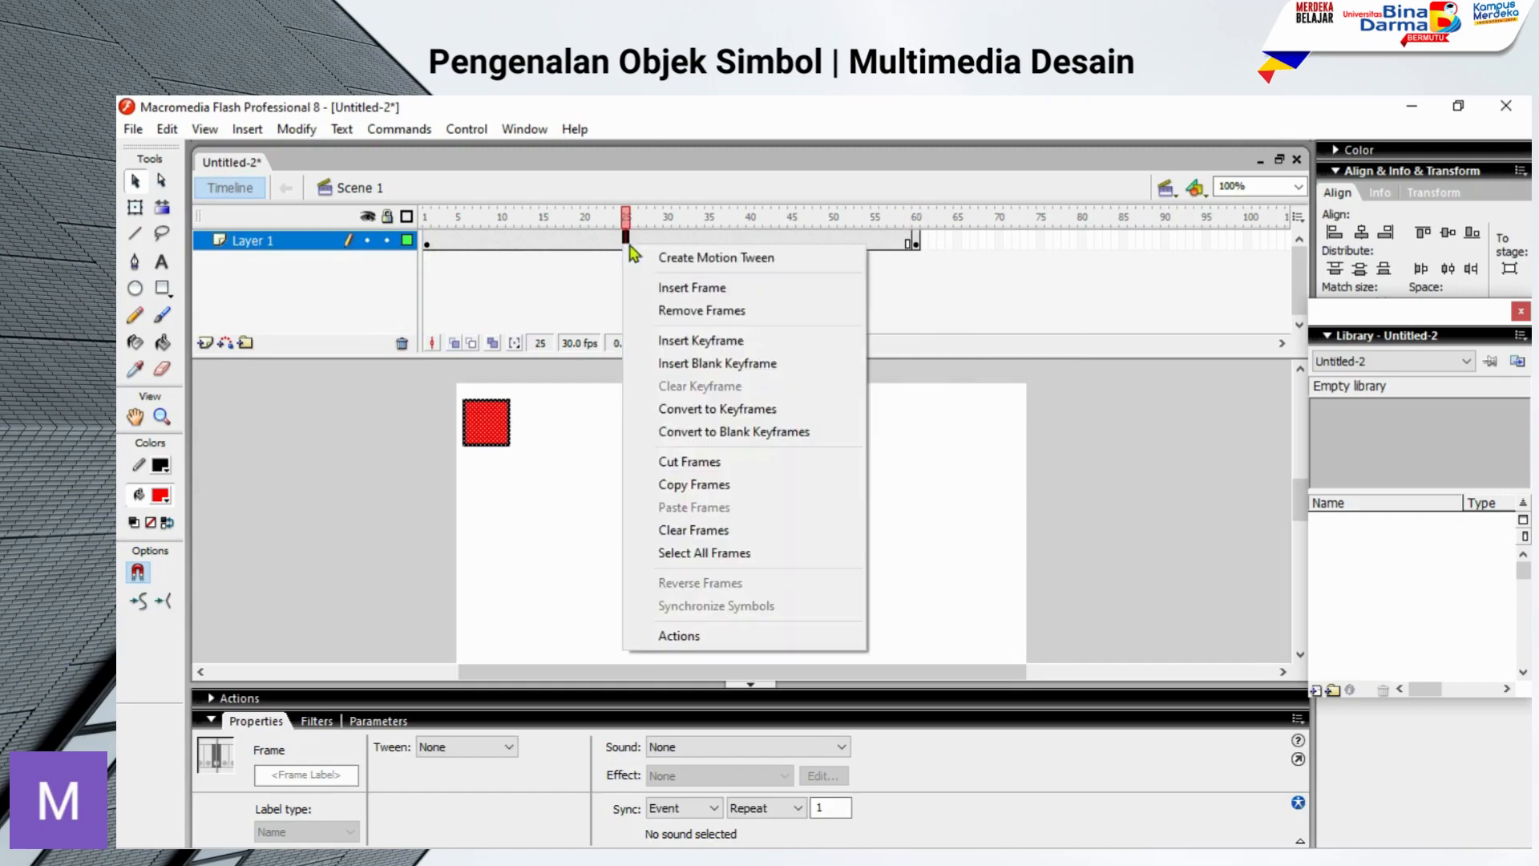
left_click(657, 262)
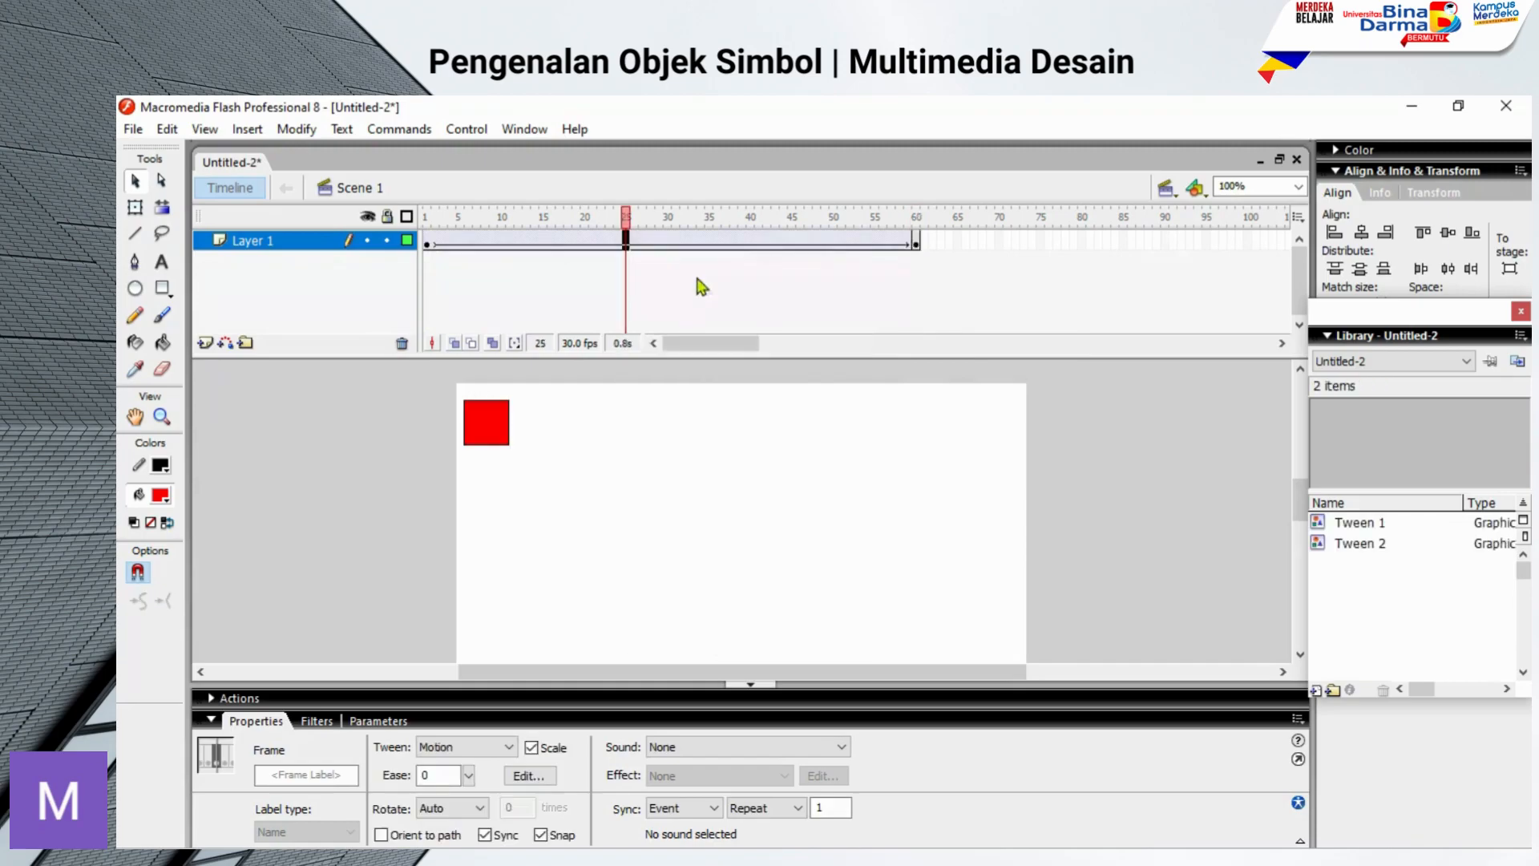
Step: Move the square at frame 60 to the stage's upper-right corner, at about X 488.5 and Y 18
left_click(917, 241)
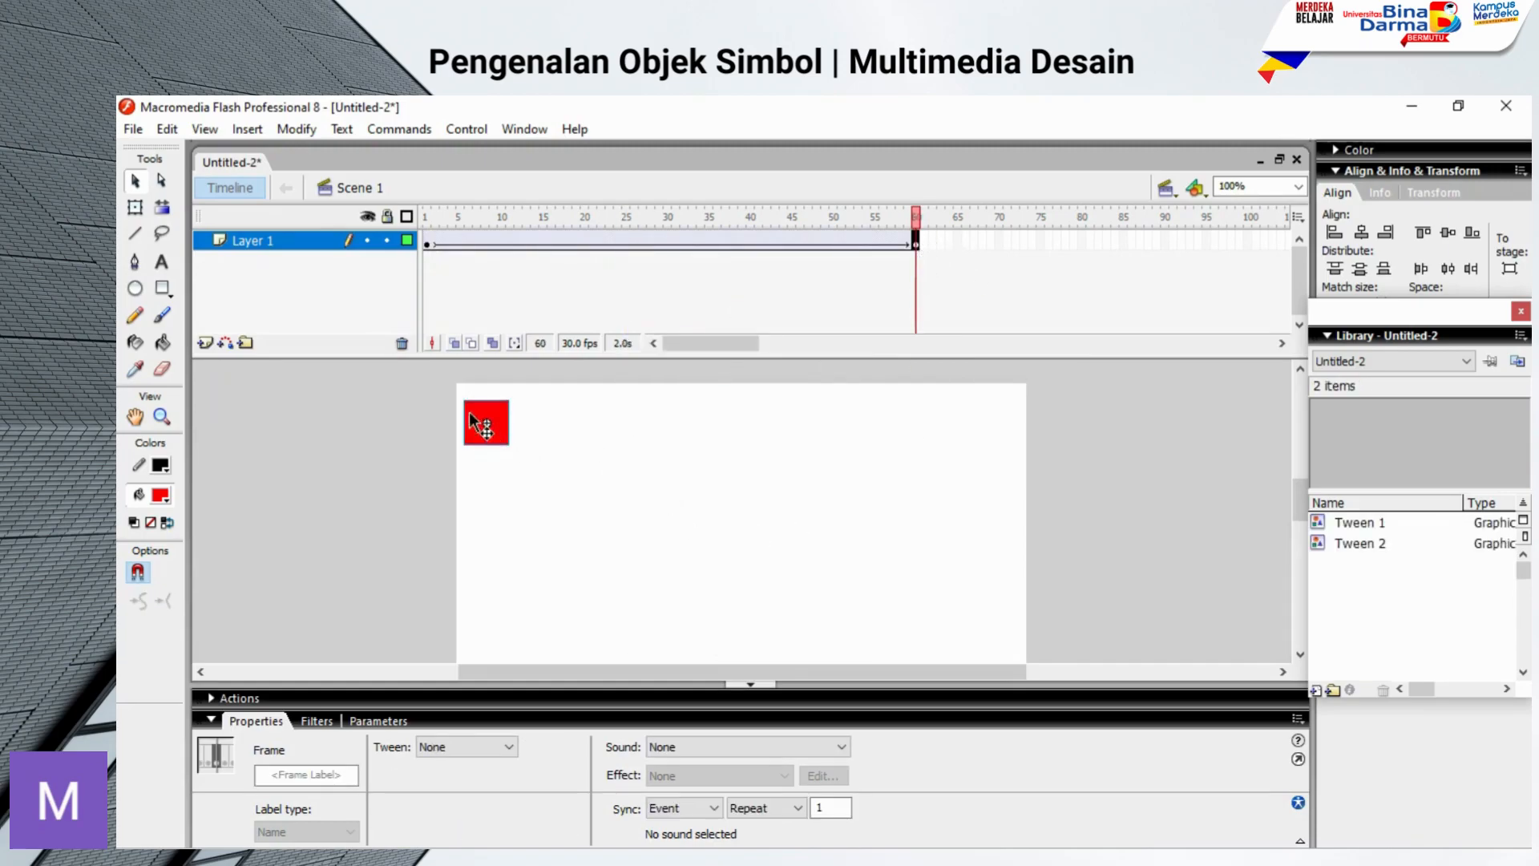
left_click_drag(499, 436, 1001, 499)
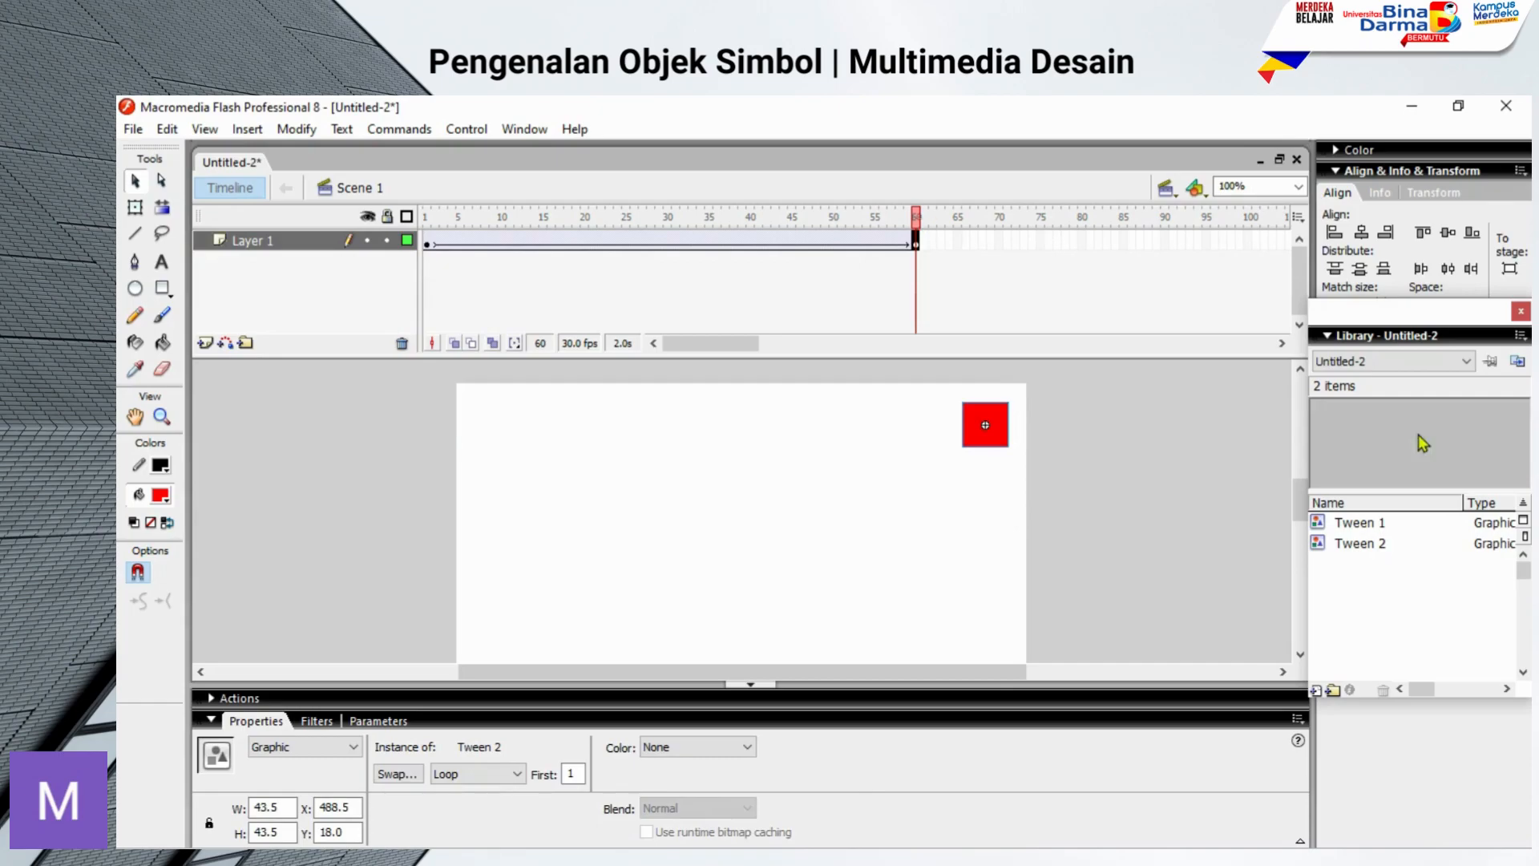
Step: Move the Library away from the align options and preview the Tween symbols, comparing Tween 2 with the square at frame 60
left_click_drag(1373, 316, 1262, 303)
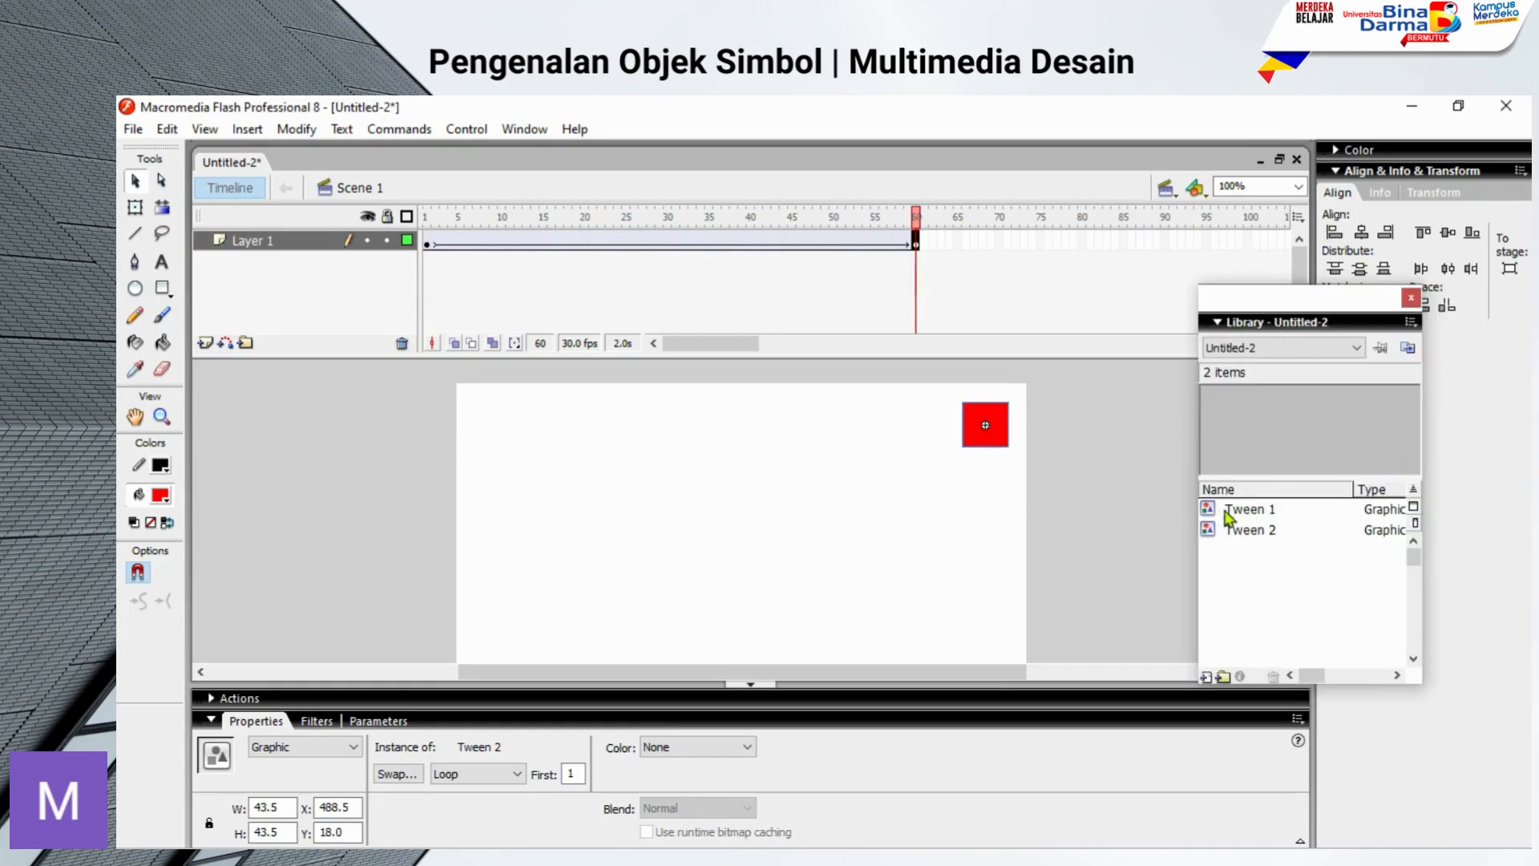
left_click(1393, 510)
left_click(1256, 532)
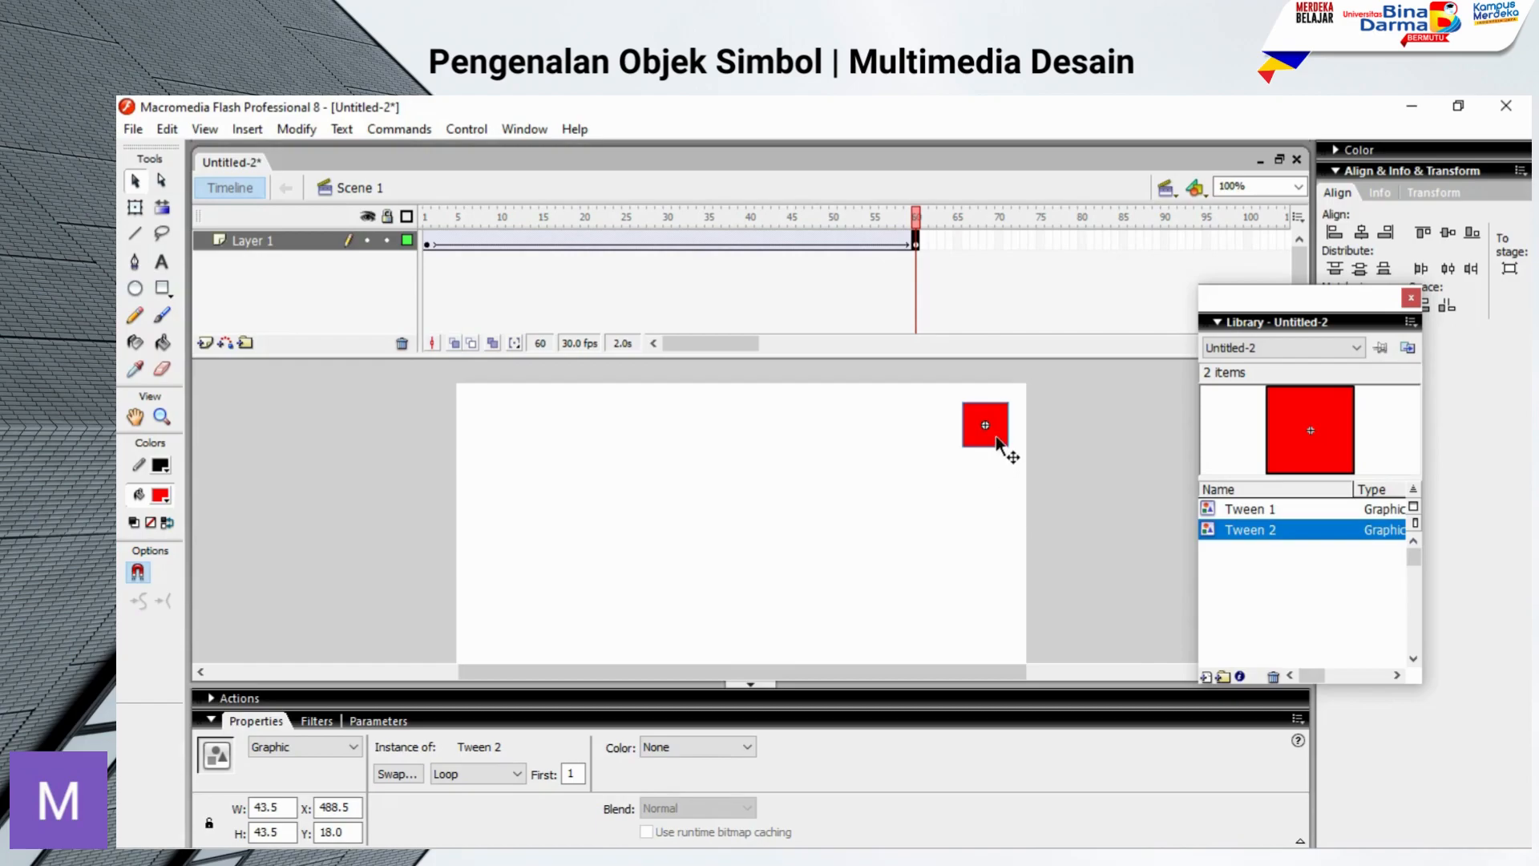
left_click(996, 435)
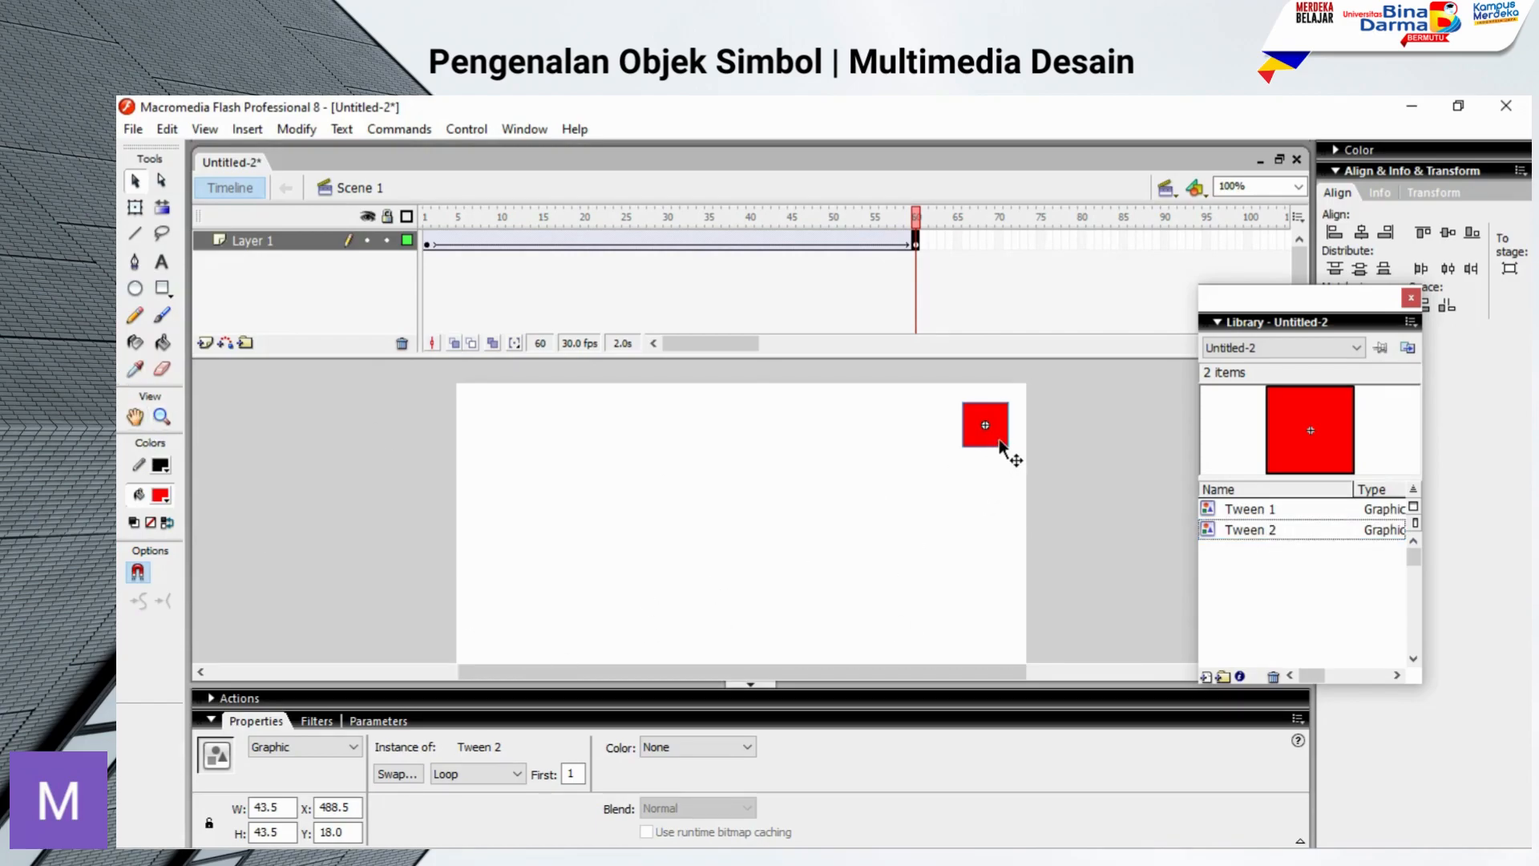
Step: Edit the Tween 2 symbol to give its square a blue fill, and return to Scene 1
double_click(1329, 461)
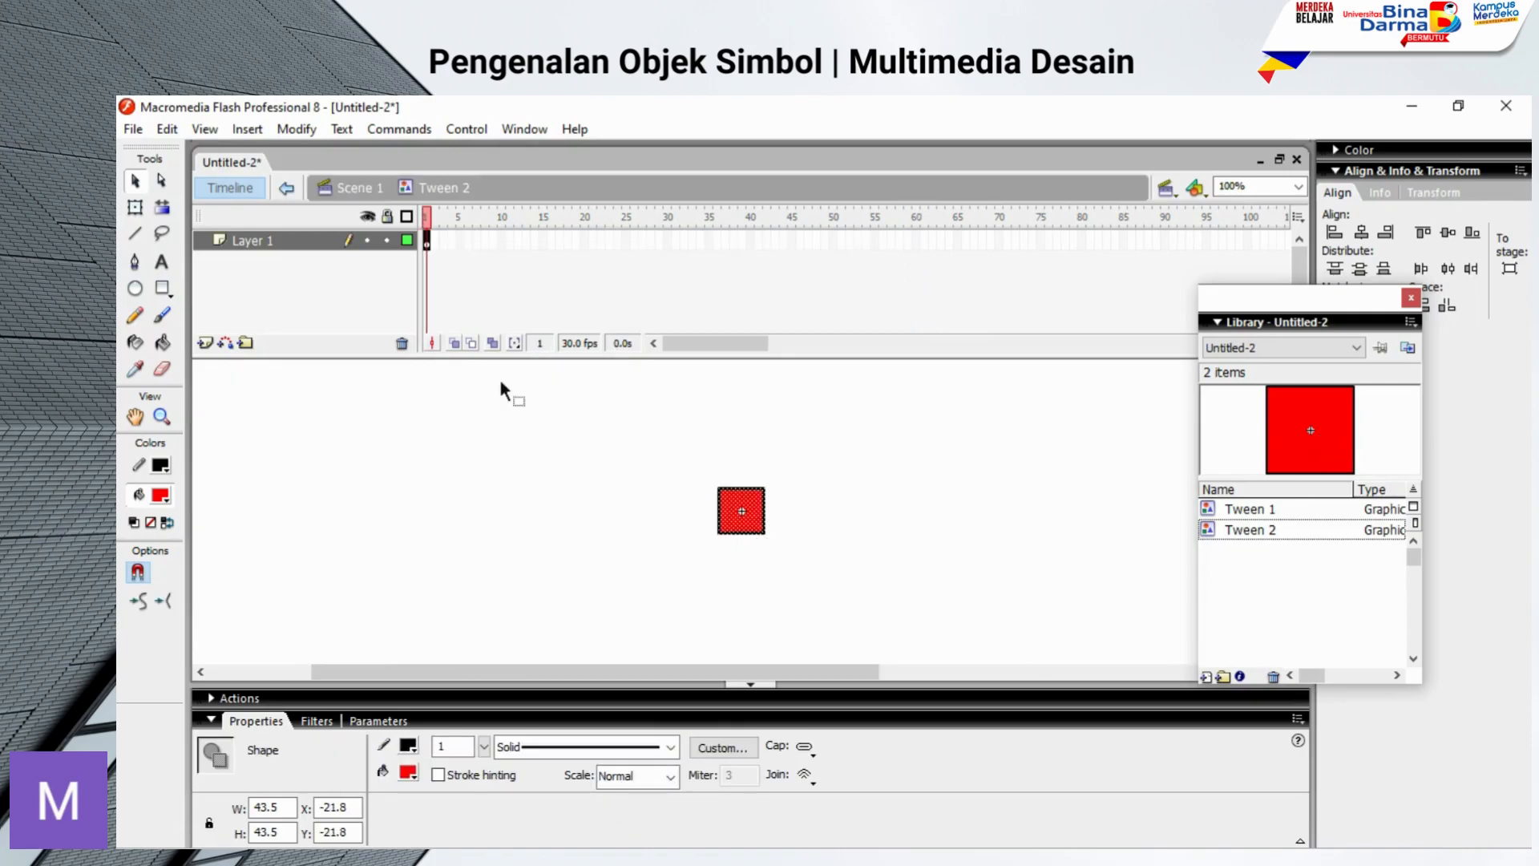
left_click(410, 771)
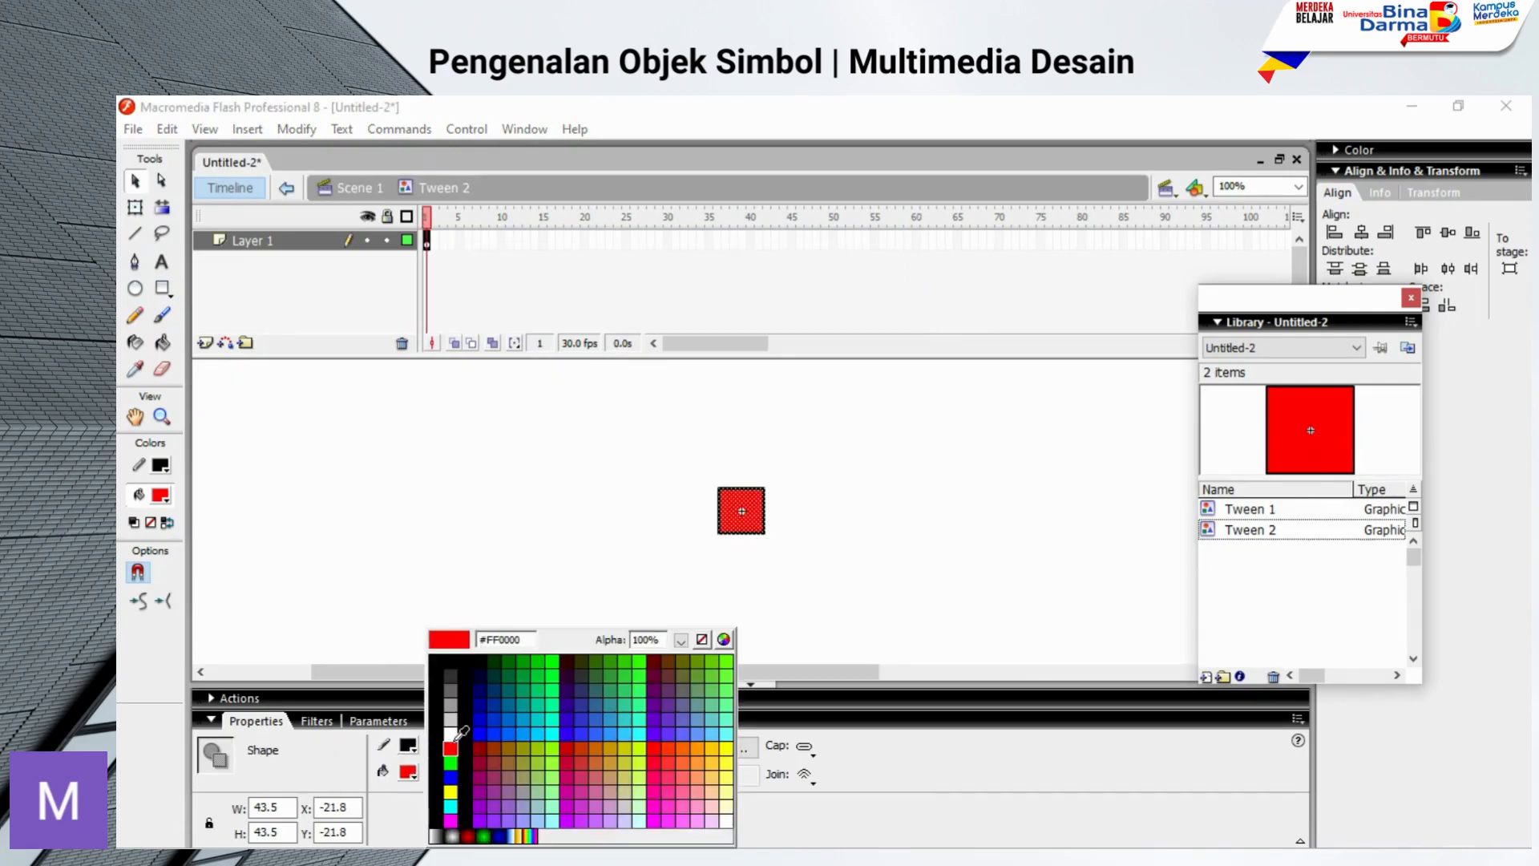
left_click(481, 732)
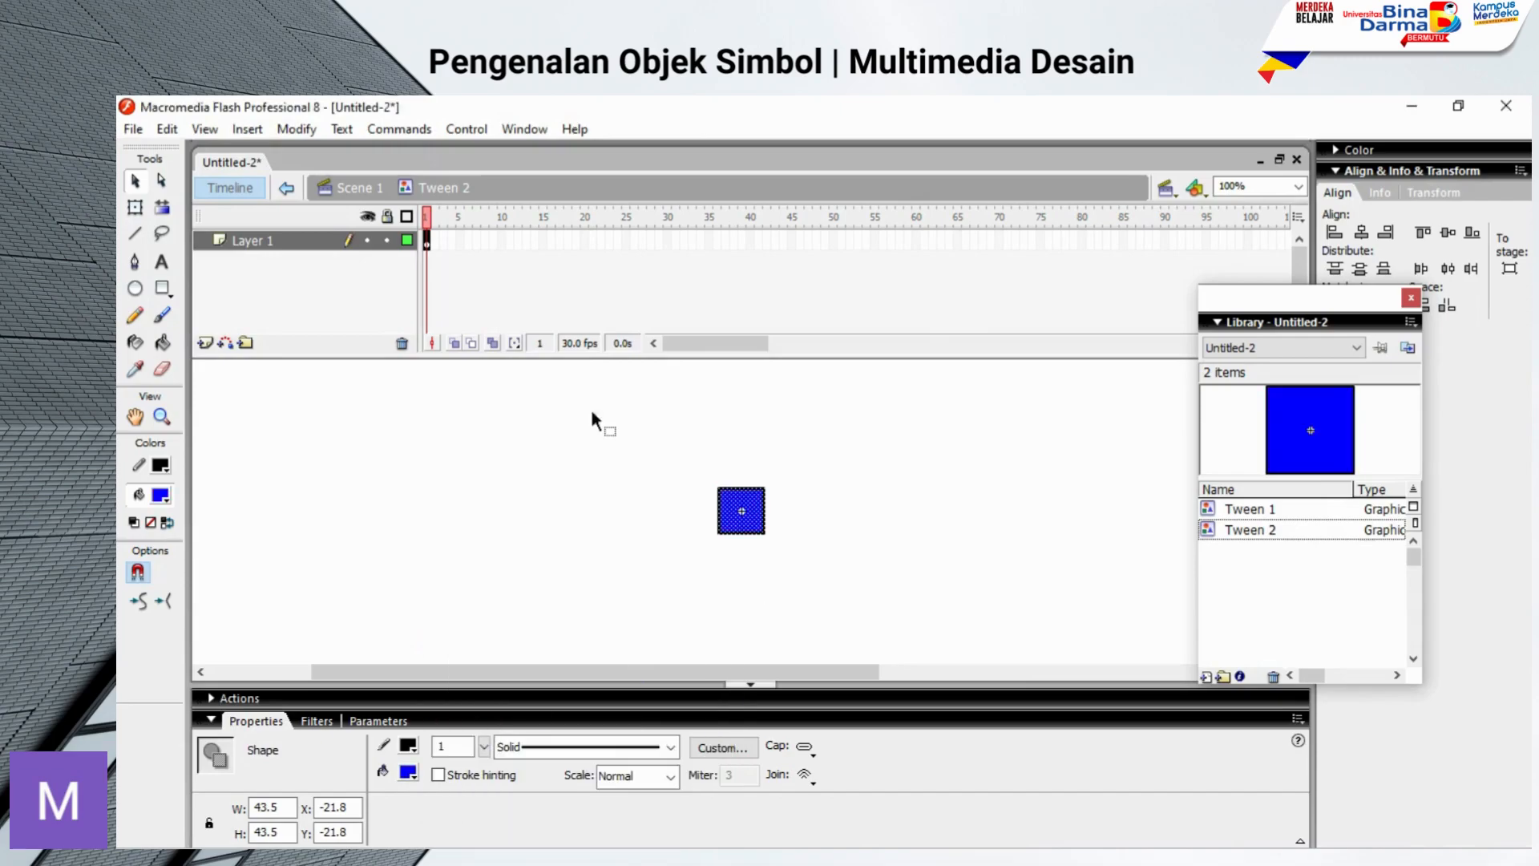
left_click(522, 425)
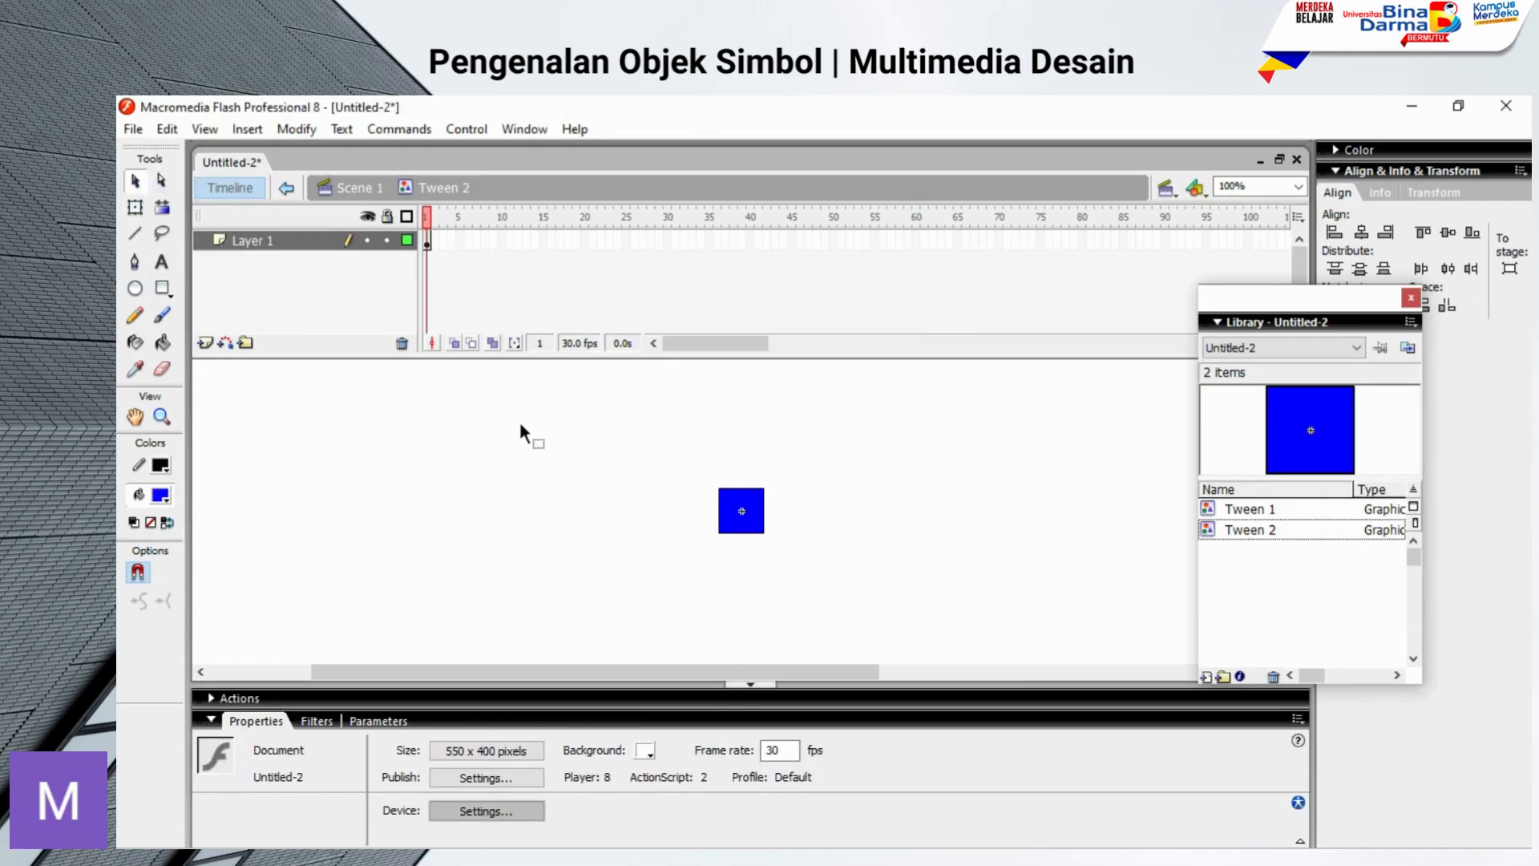
left_click(286, 191)
Step: Compare the squares at frames 1 and 60 with the Tween 1 and Tween 2 symbols in the Library
left_click(1261, 512)
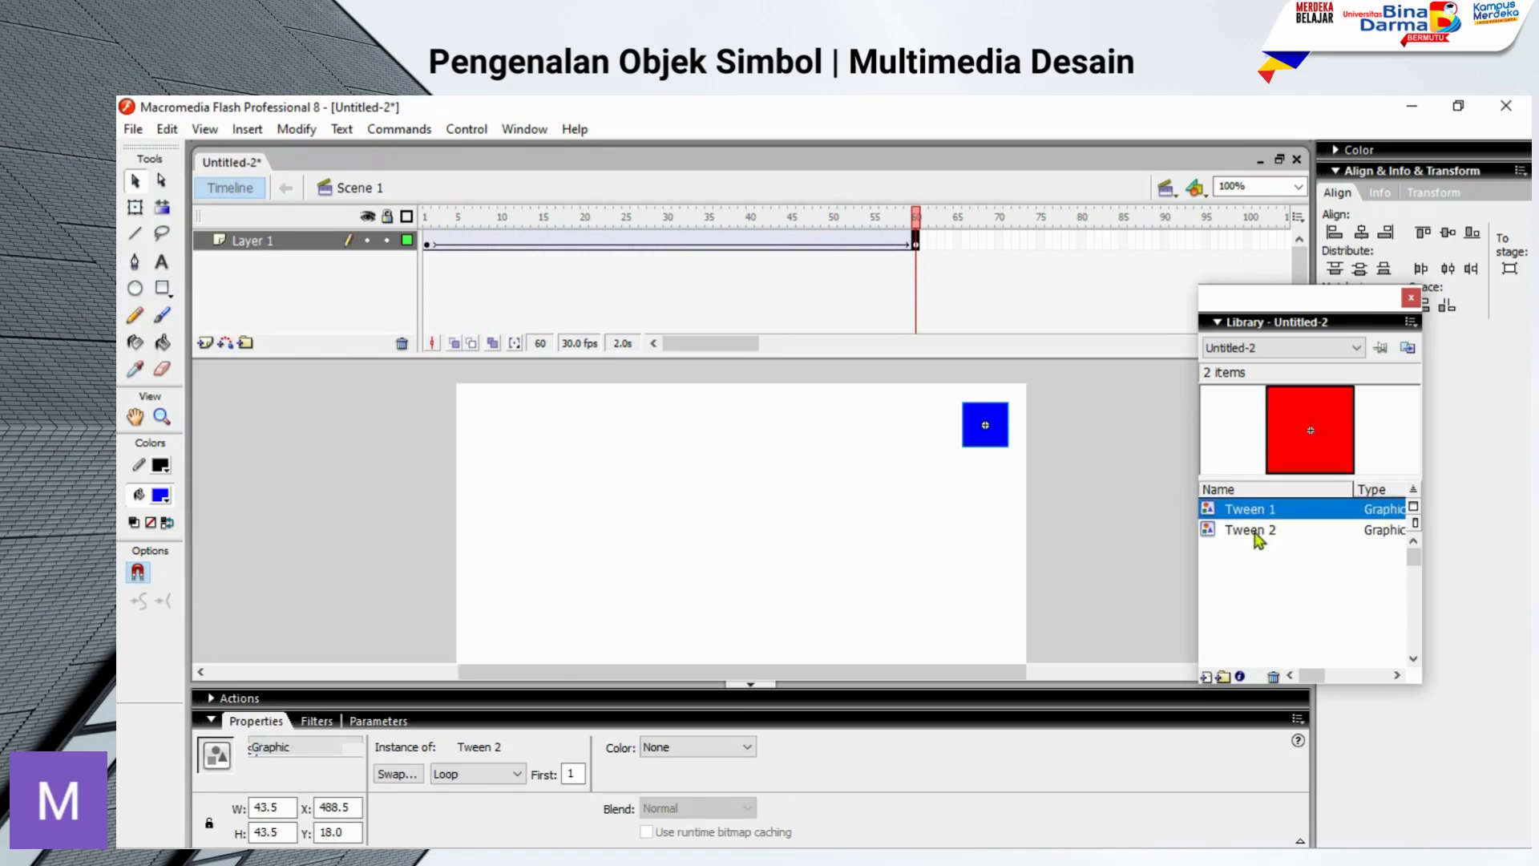
left_click(426, 243)
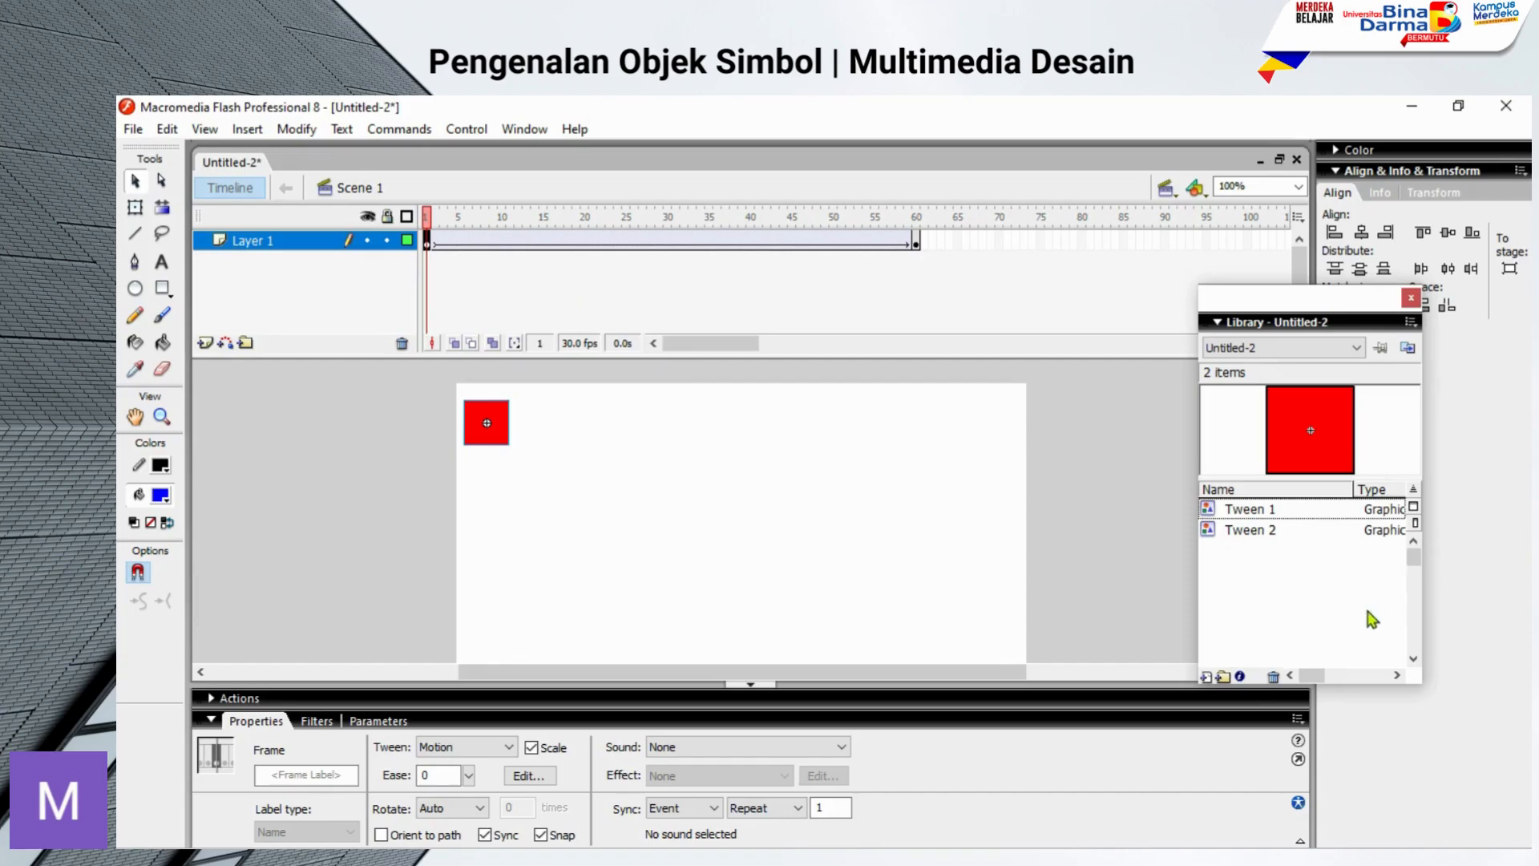
left_click(1244, 531)
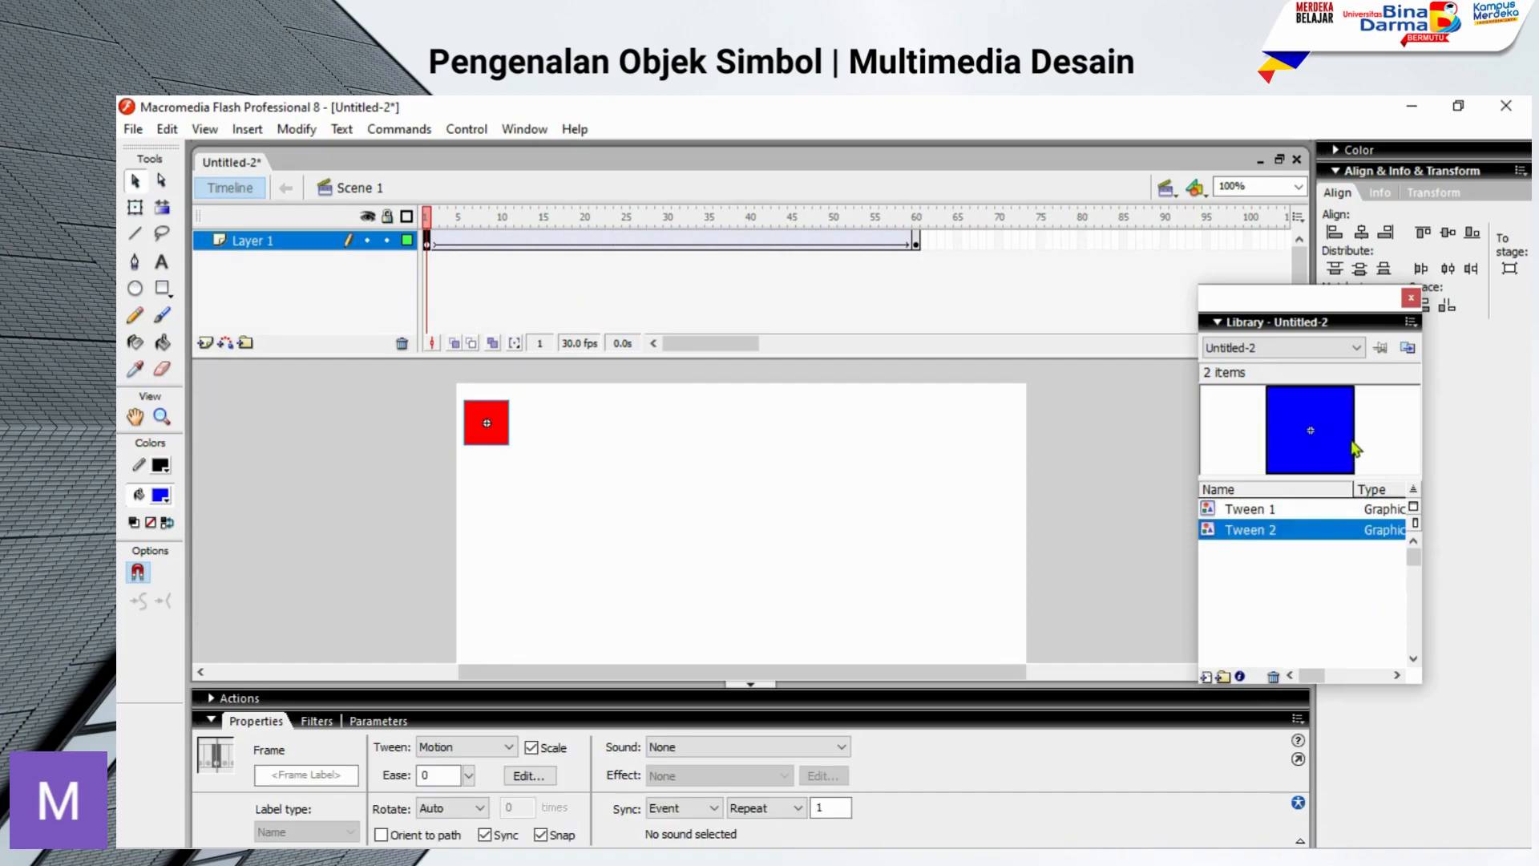
left_click(917, 243)
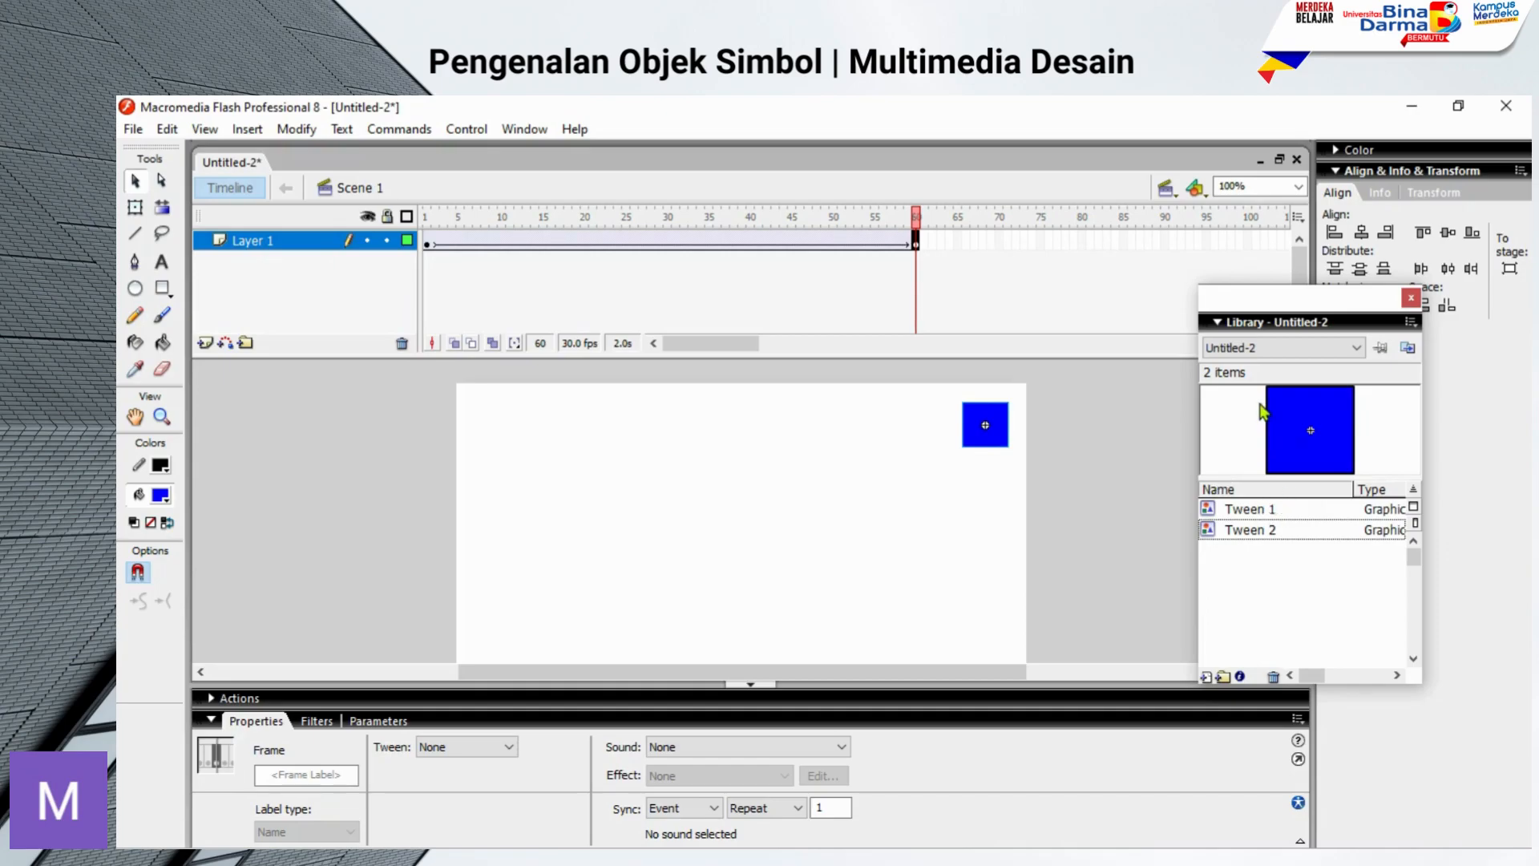
left_click(1382, 510)
left_click(1214, 525)
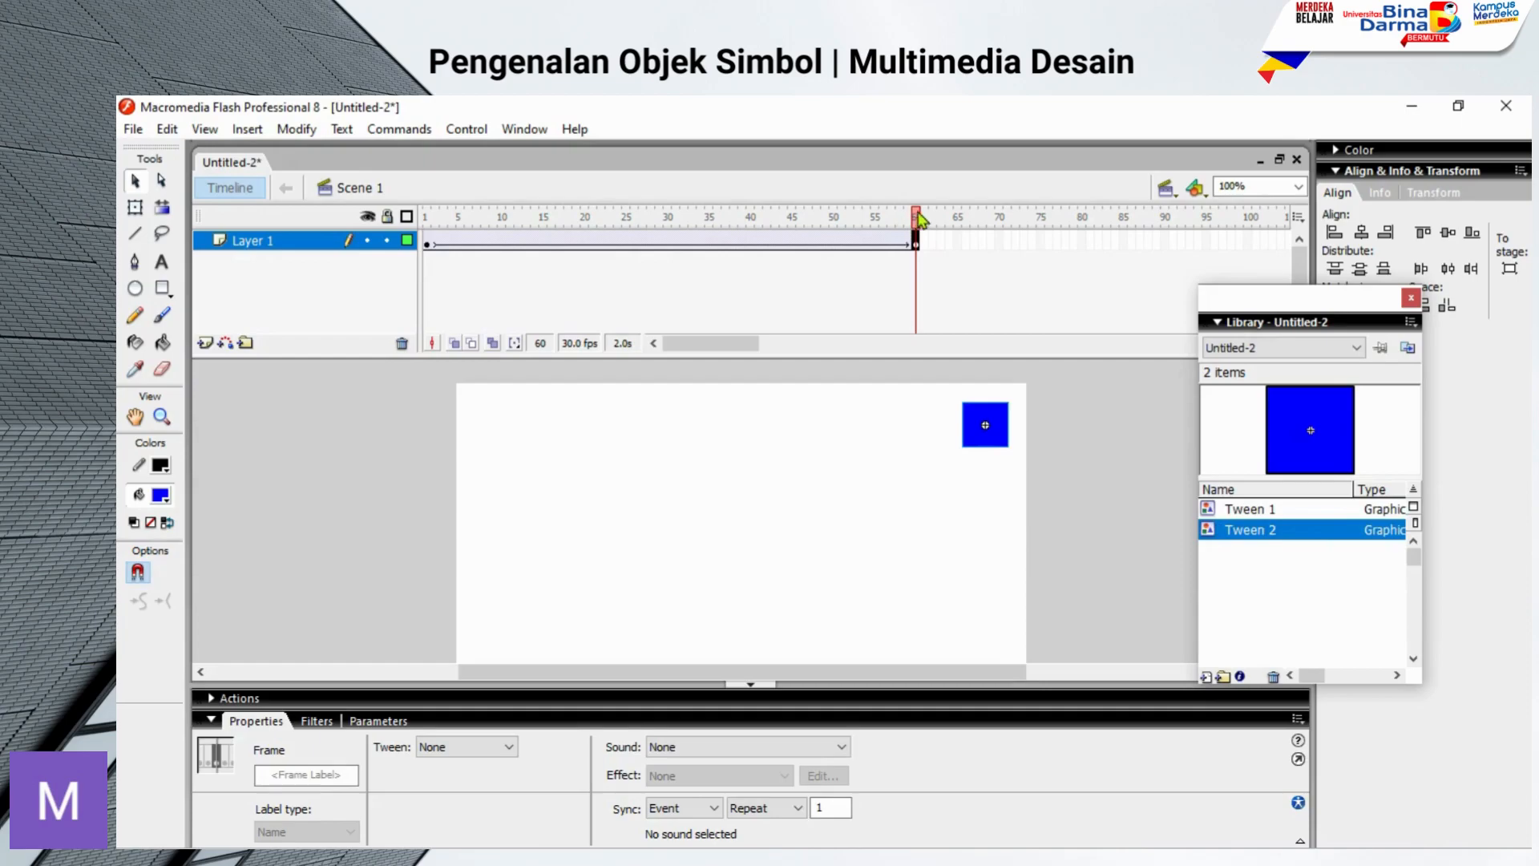
Step: Scrub the playhead back to frame 48 and examine the previews of Tween 1 and Tween 2 against the tweened square
left_click_drag(920, 216, 928, 325)
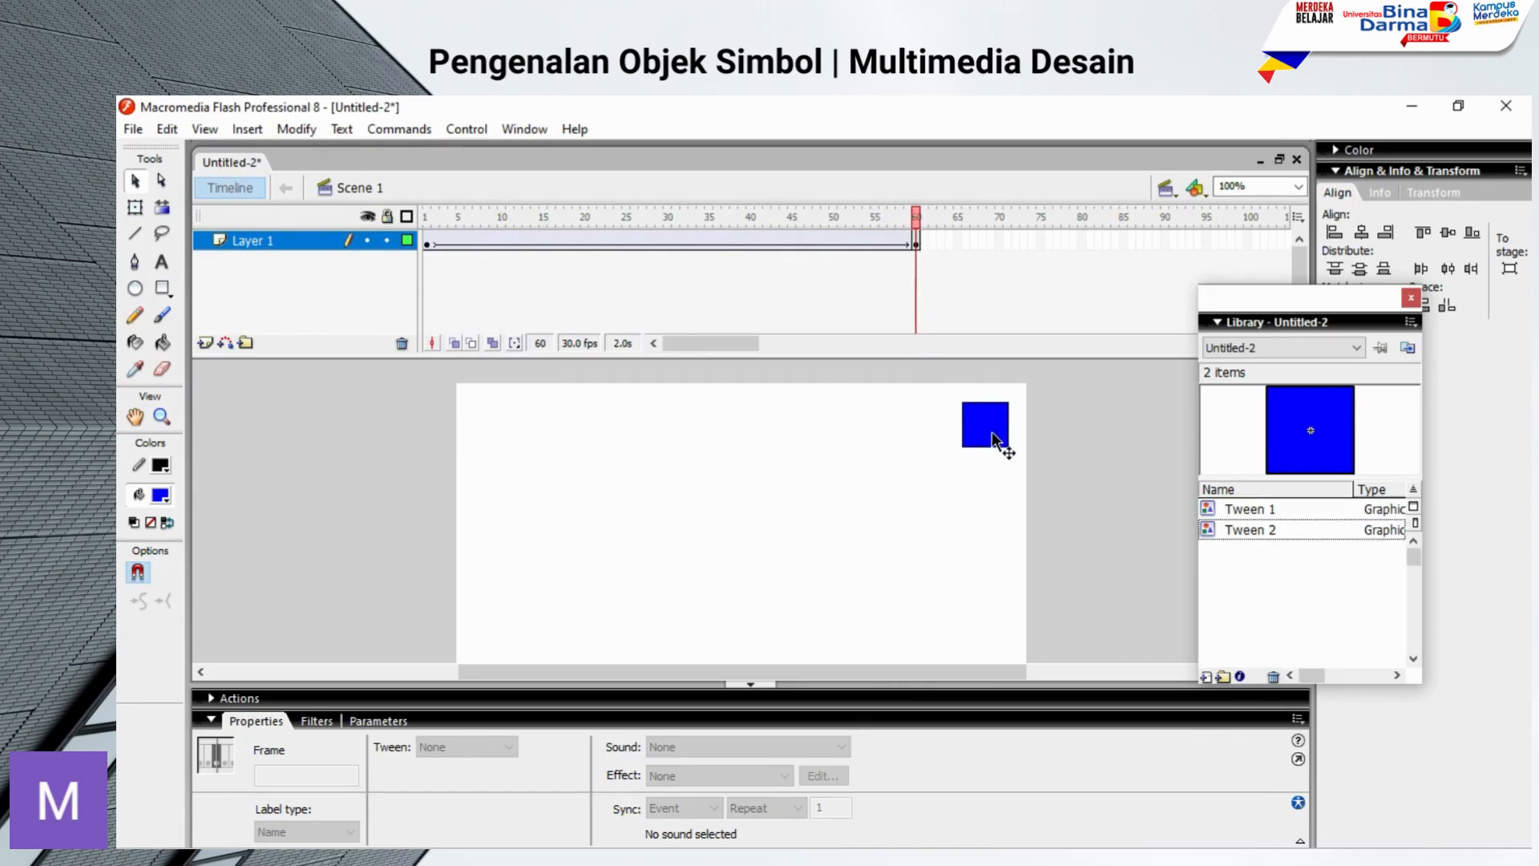
left_click(1255, 510)
left_click_drag(921, 223, 817, 247)
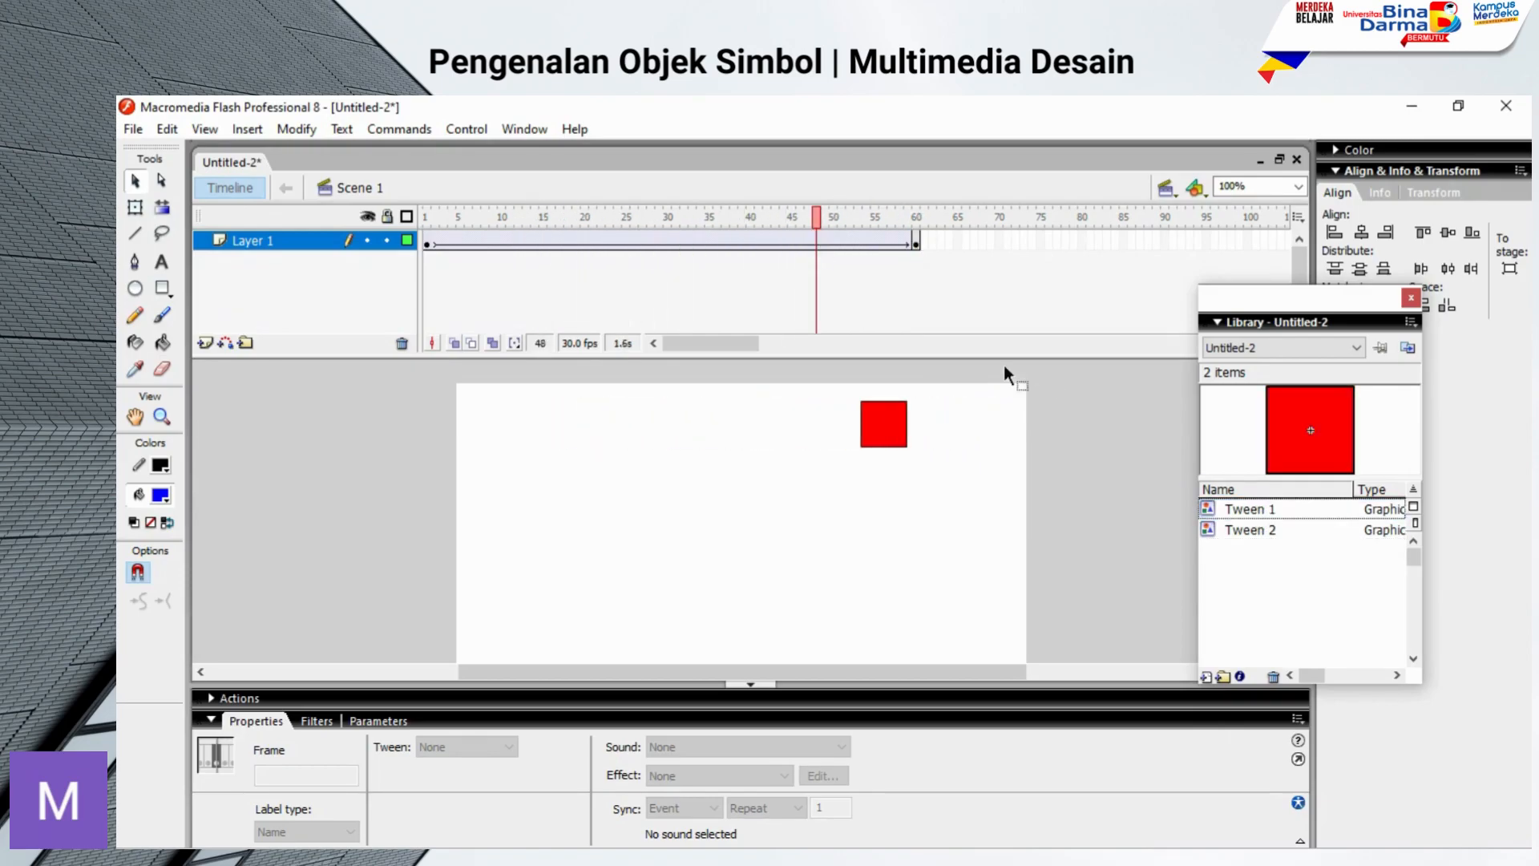
left_click(1248, 529)
left_click(1253, 511)
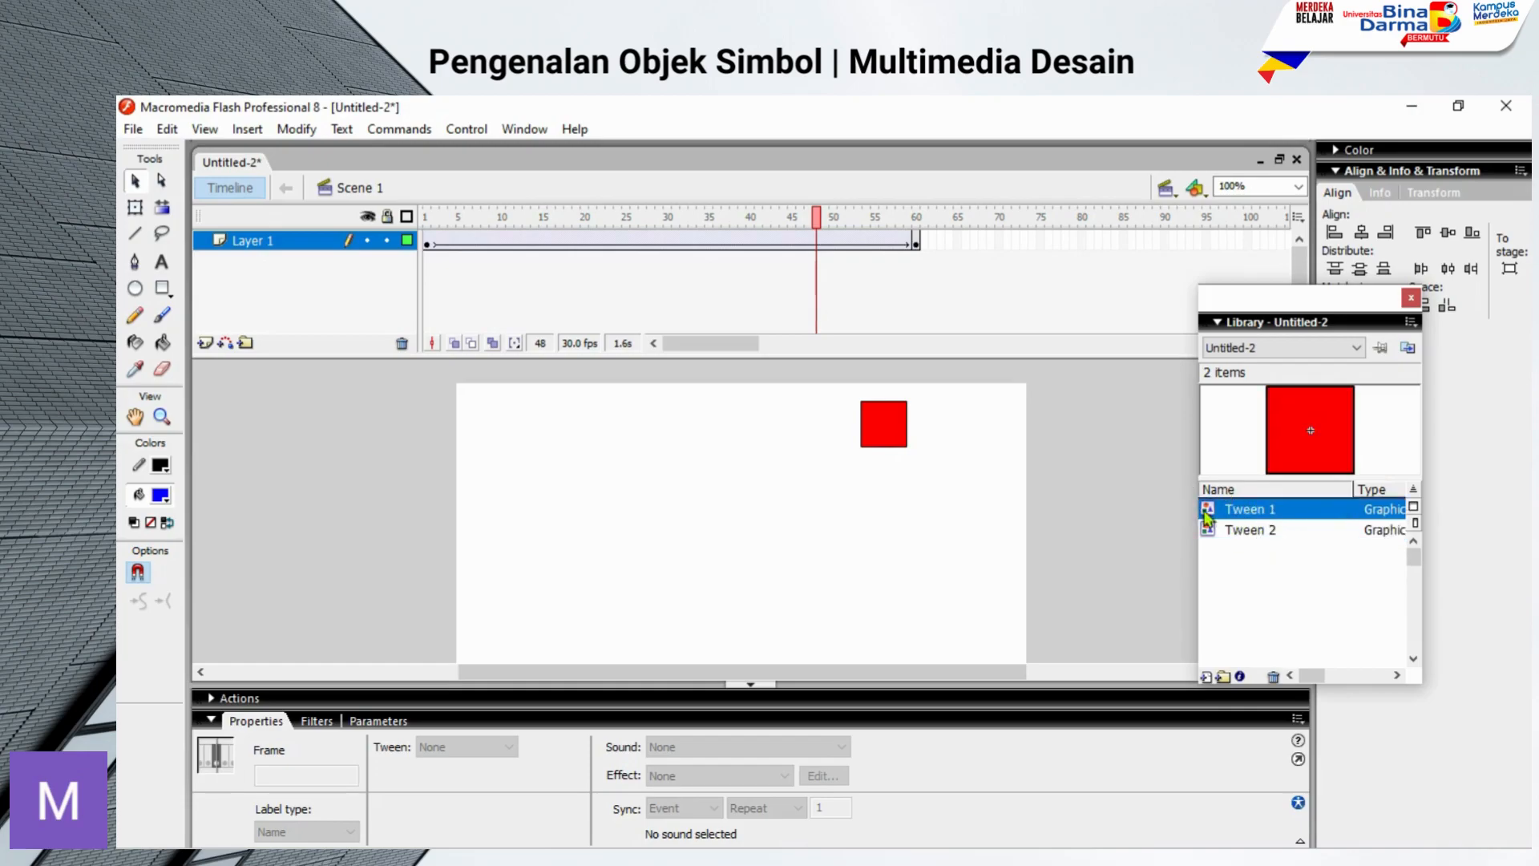
left_click(1266, 531)
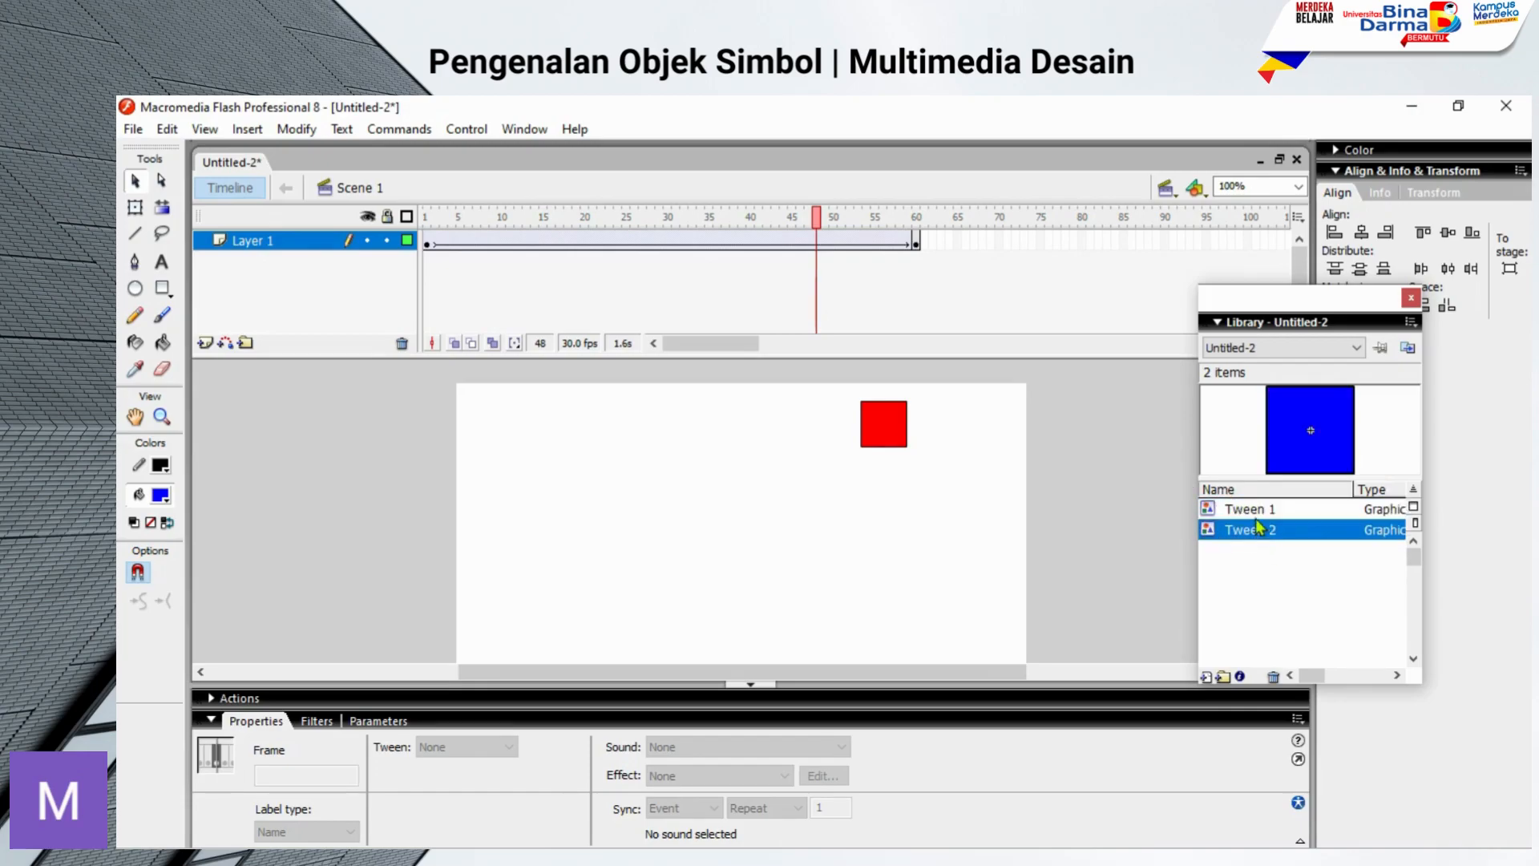
left_click(1255, 513)
left_click(1255, 531)
left_click(1257, 513)
left_click(1251, 530)
left_click_drag(1226, 531, 573, 522)
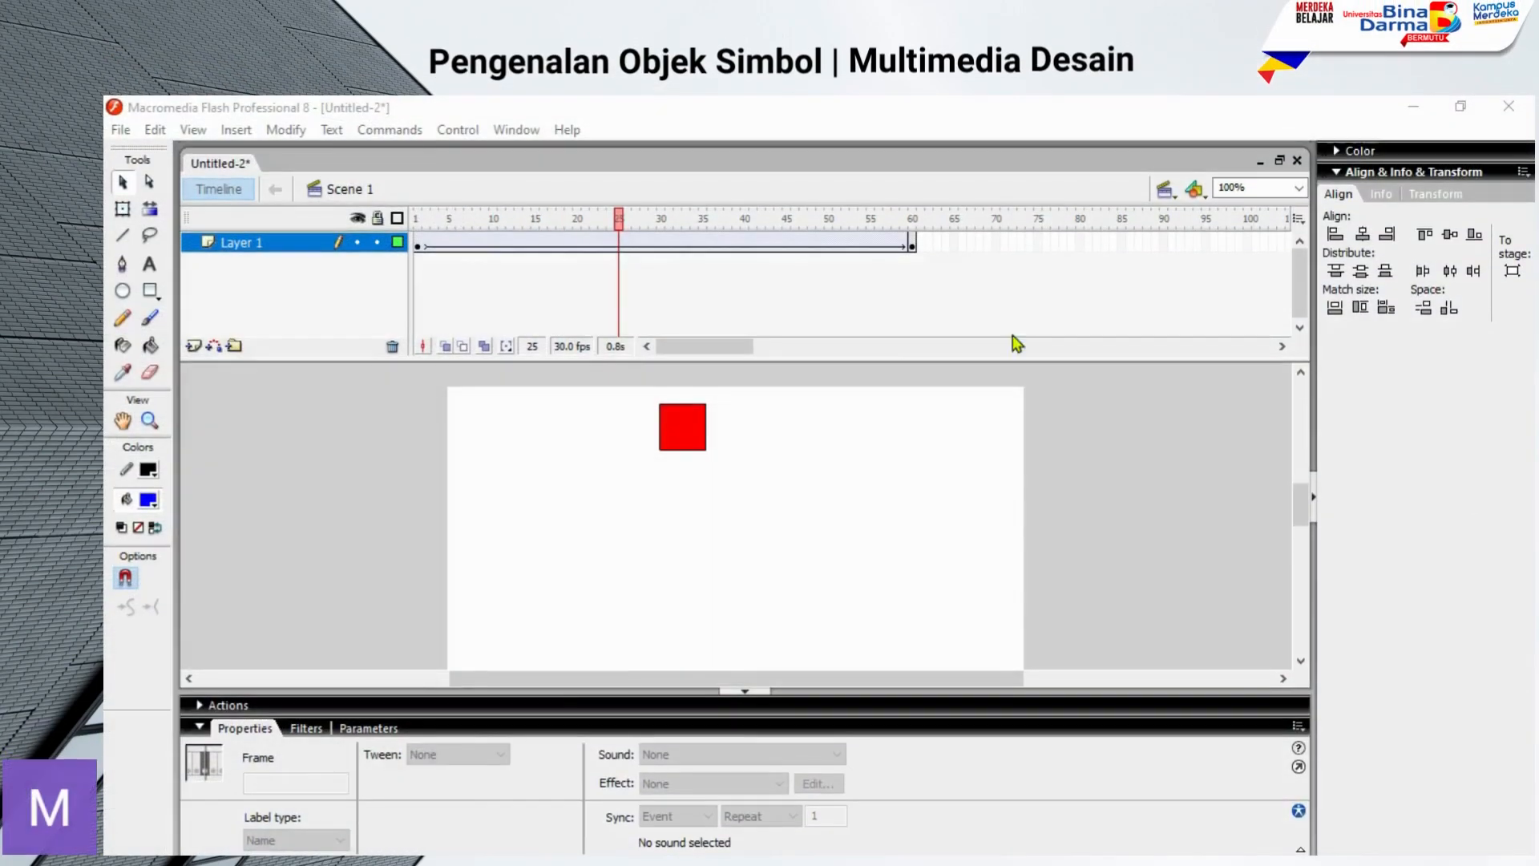
left_click(515, 130)
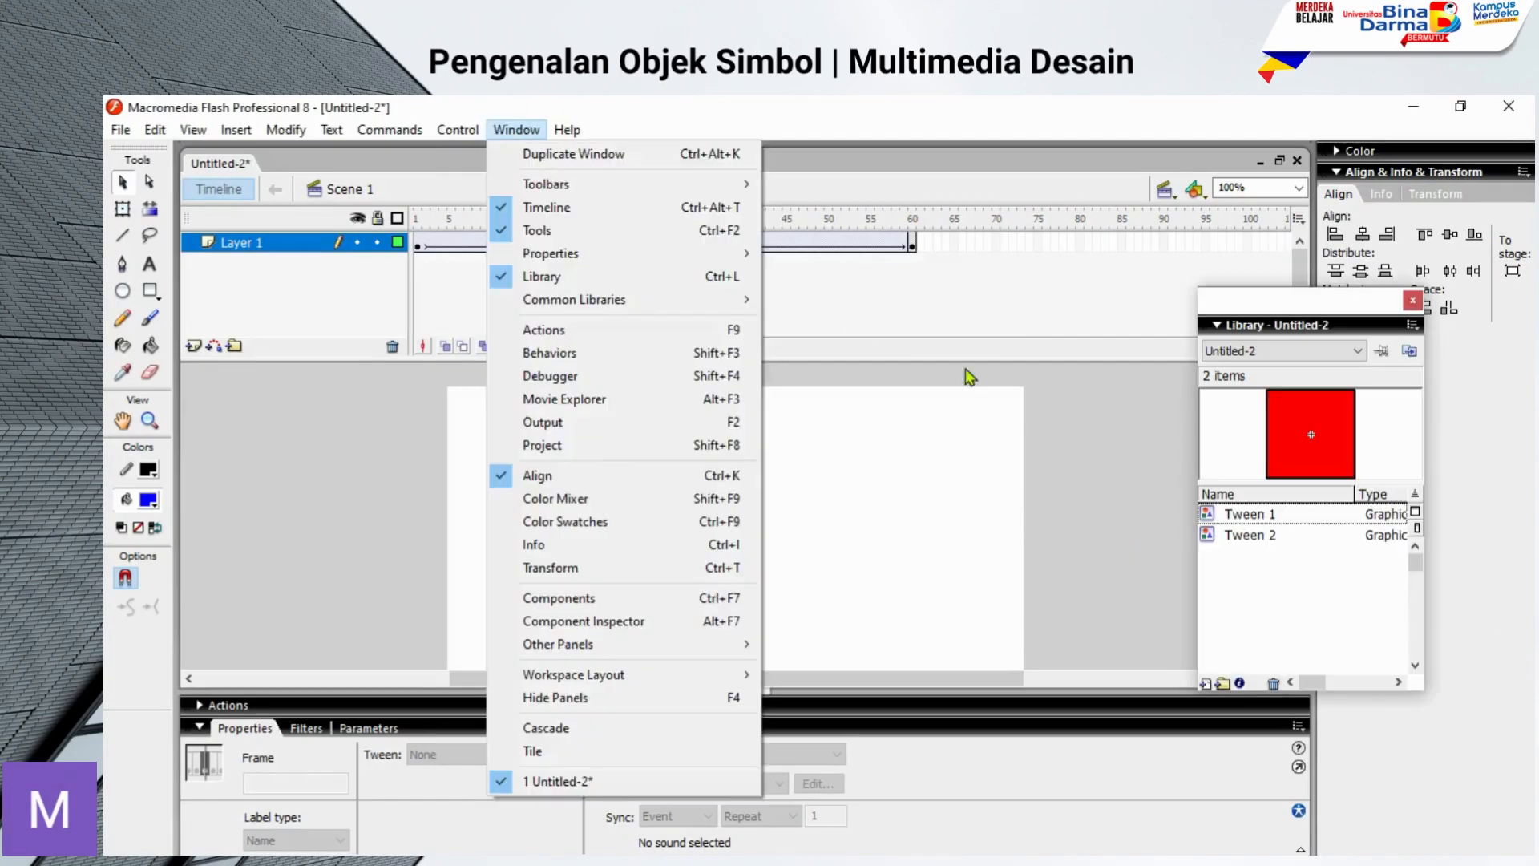
left_click(1026, 106)
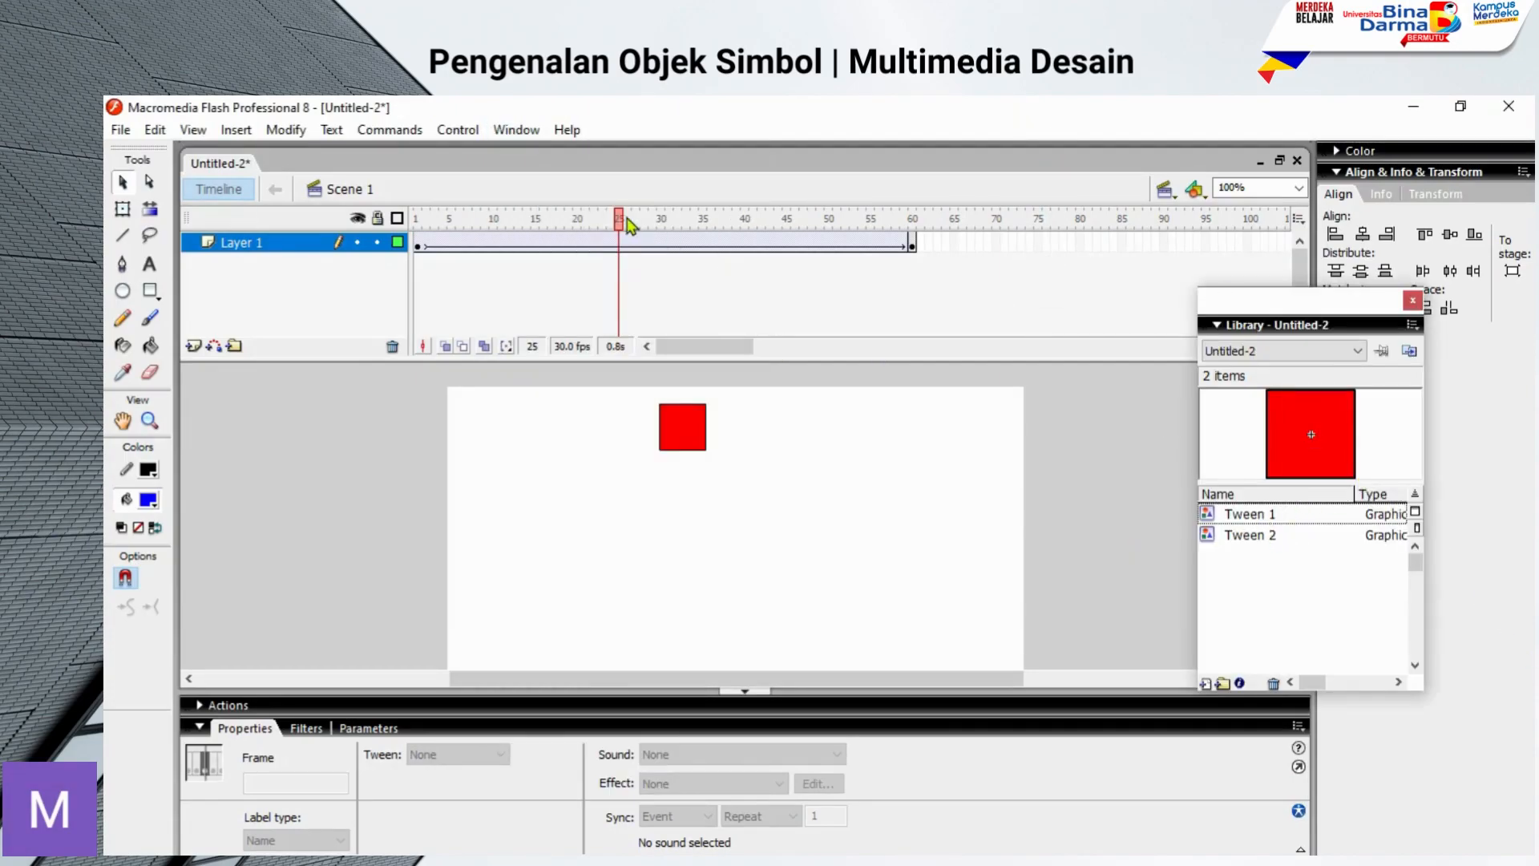
Step: Place an instance of Tween 2 below the red square at frame 1 and preview Tween 1 in the Library
left_click_drag(619, 218, 418, 218)
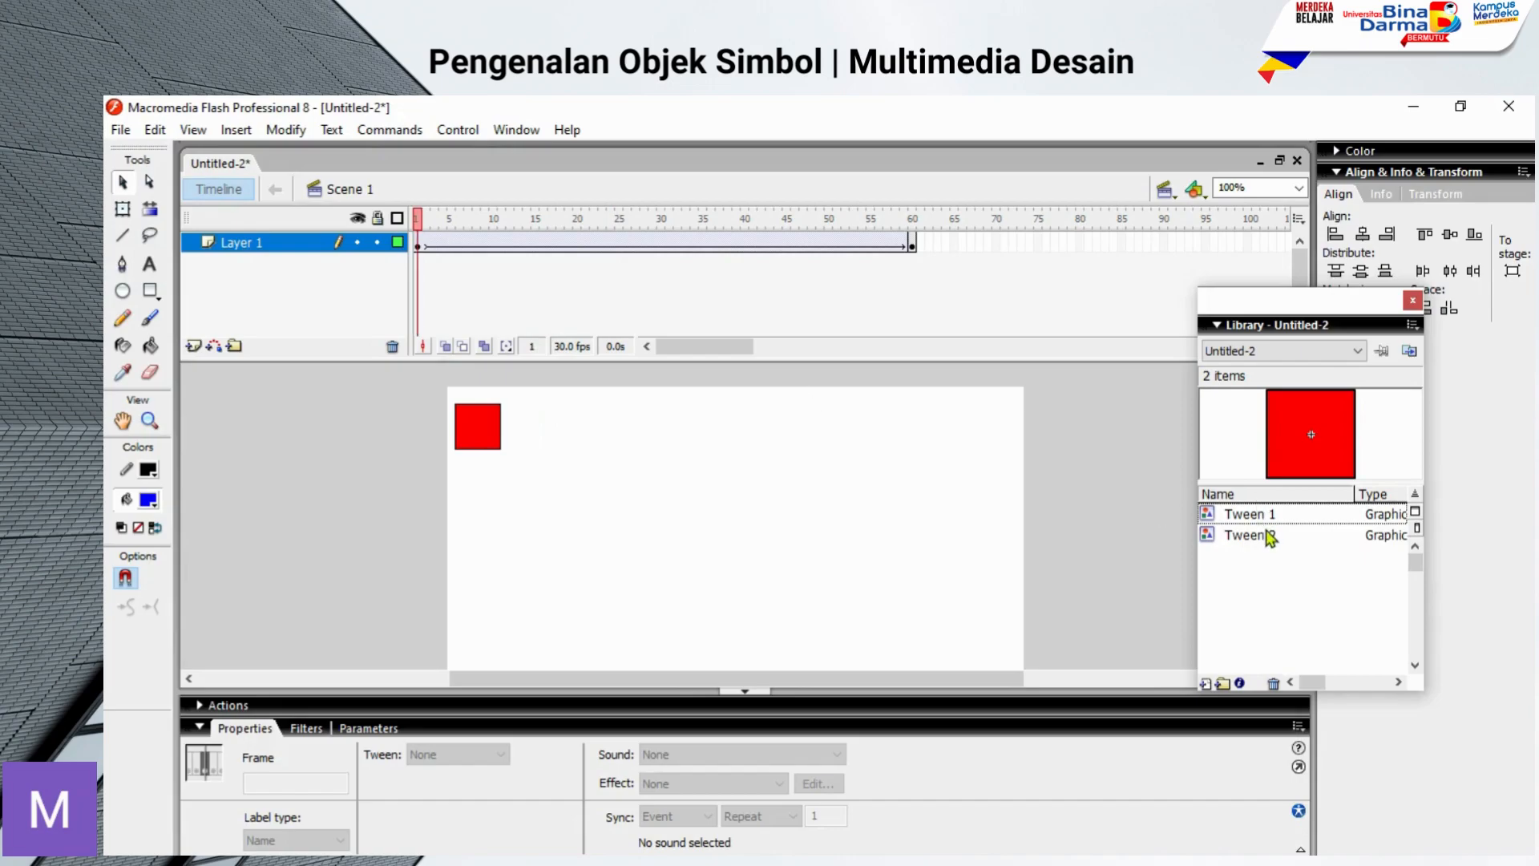
left_click_drag(1269, 537, 484, 508)
left_click(710, 565)
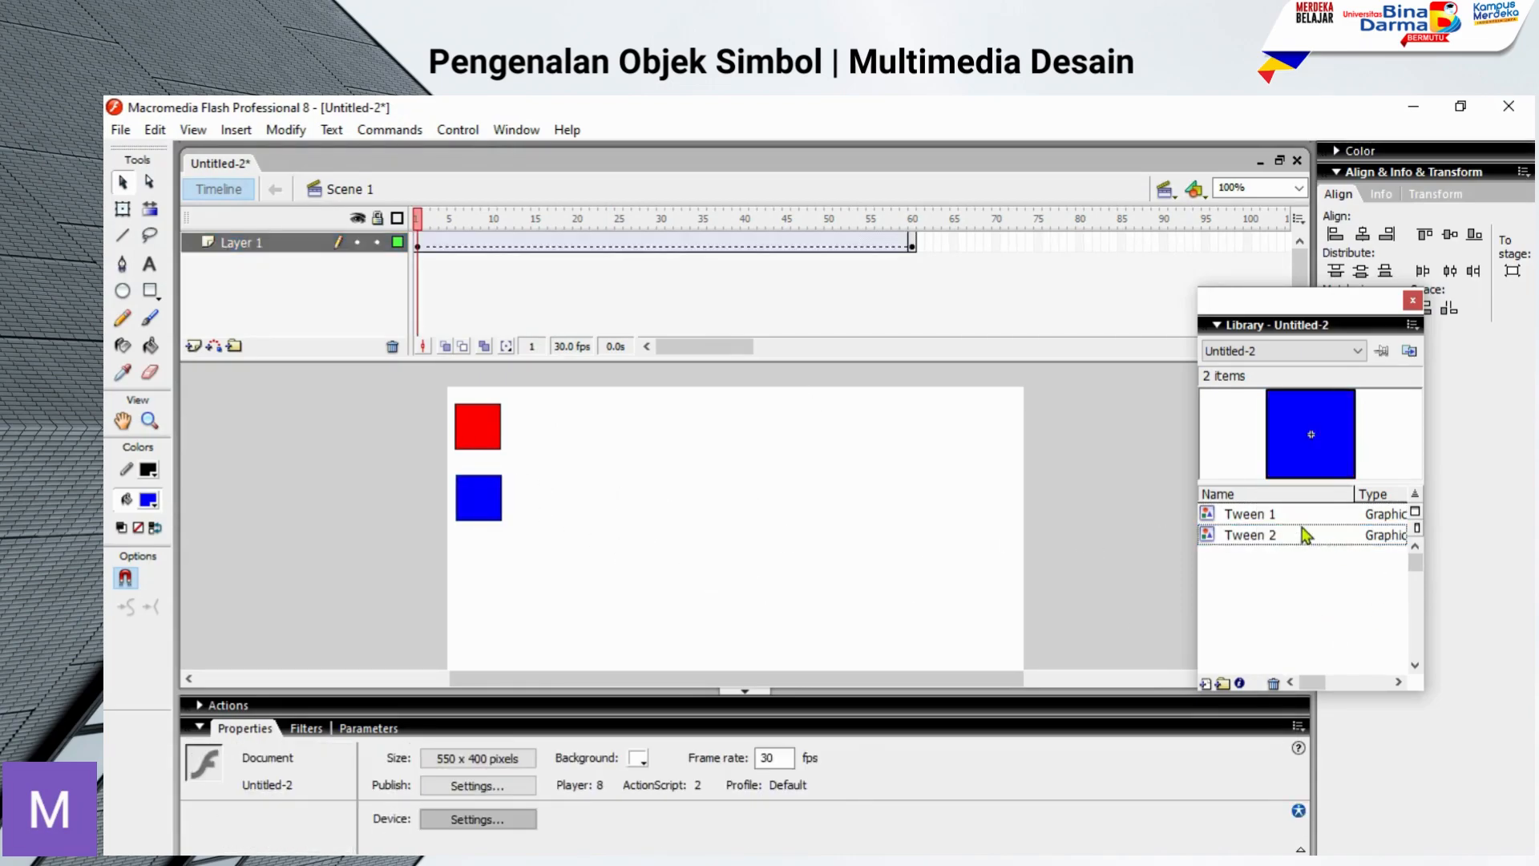
left_click(1285, 517)
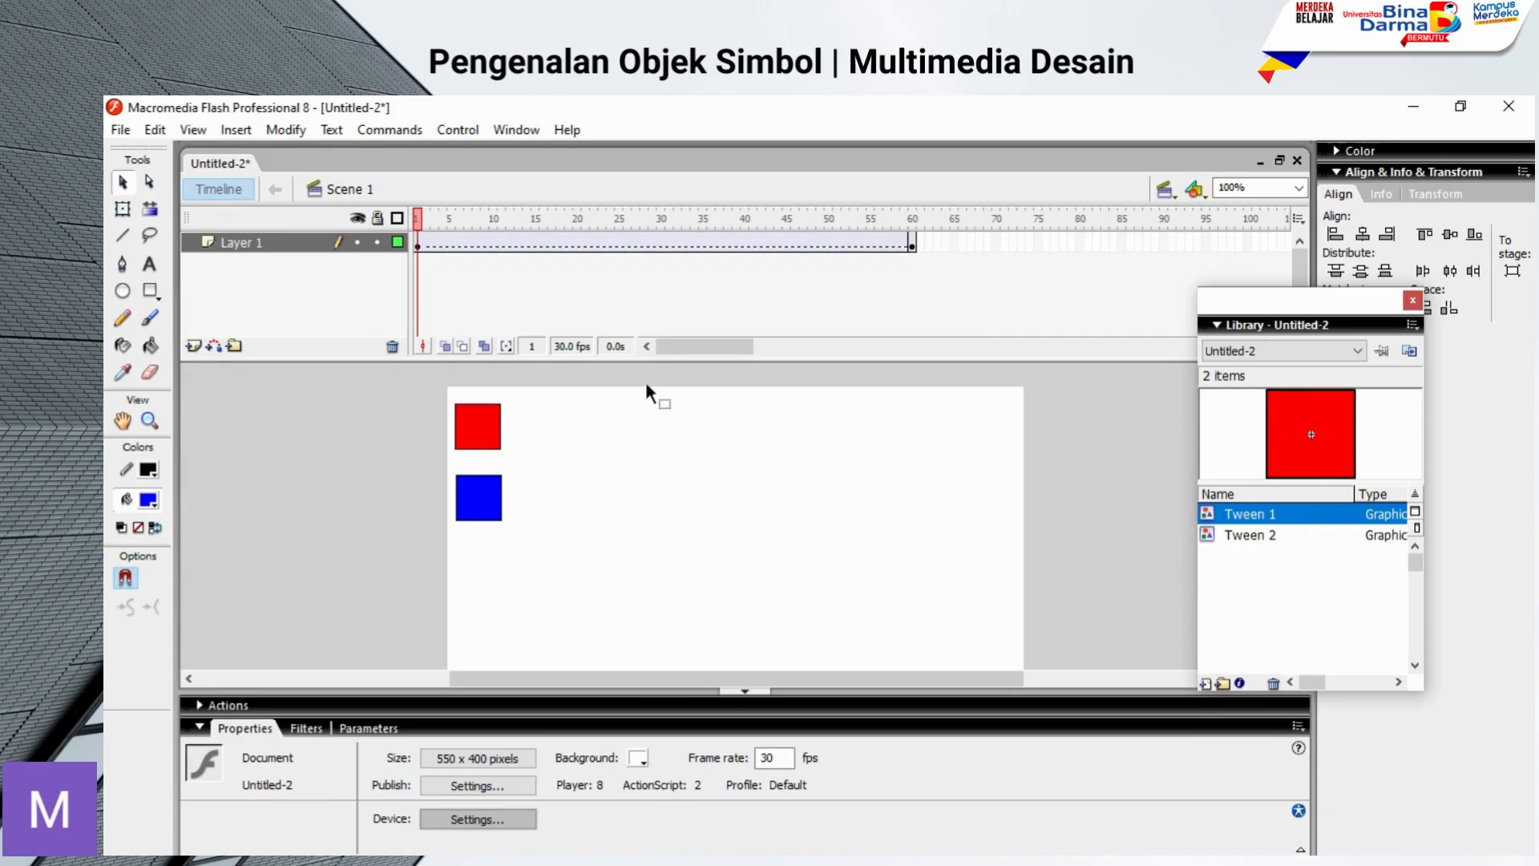
Step: Delete the blue square instance from frame 1
left_click(474, 503)
key("Delete")
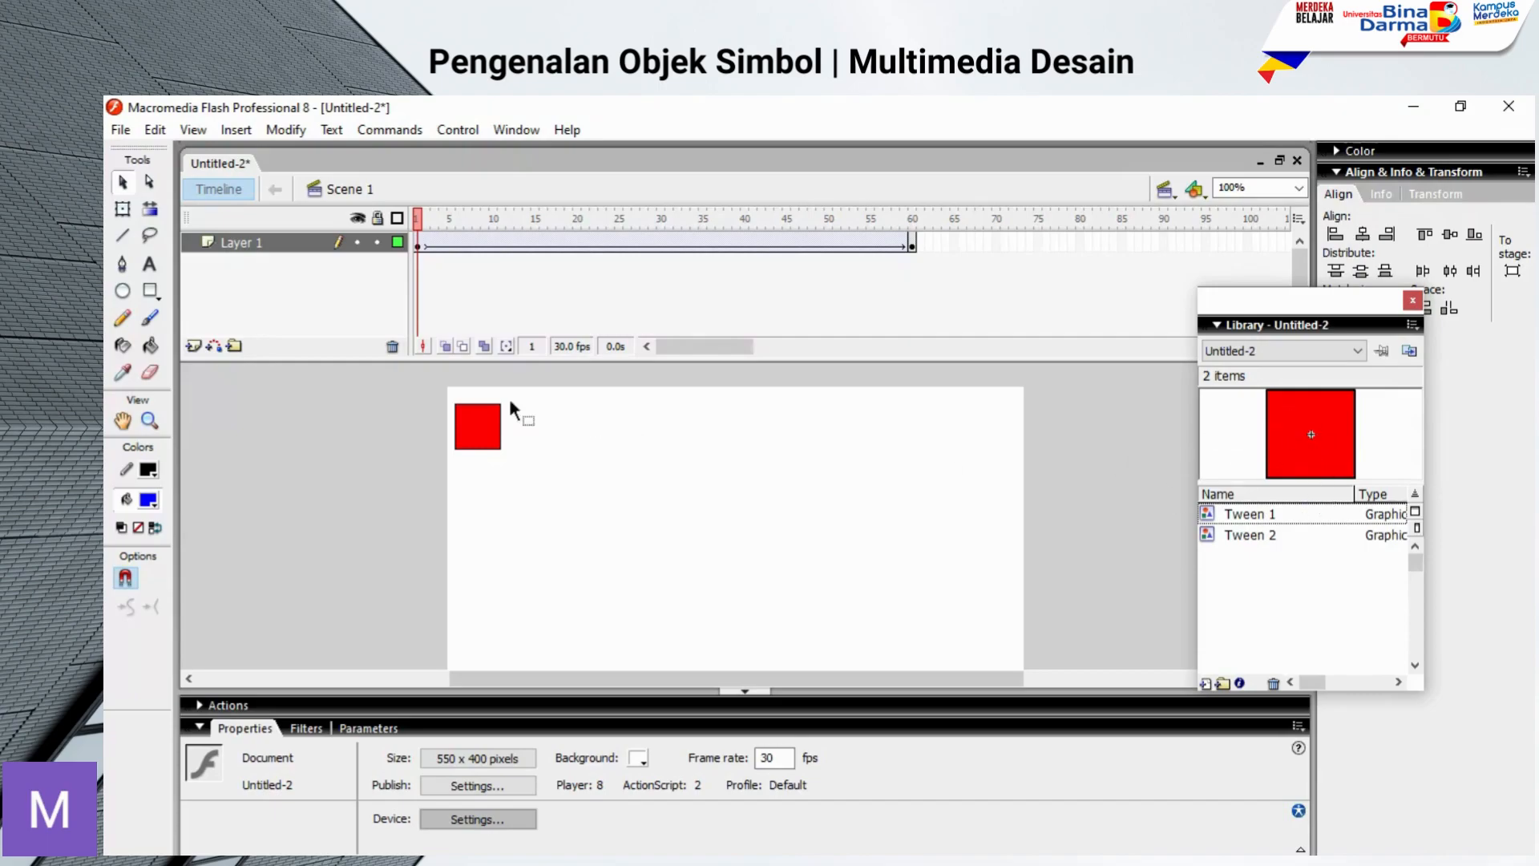
Step: Add a new layer above Layer 1 and name it oval
left_click(194, 347)
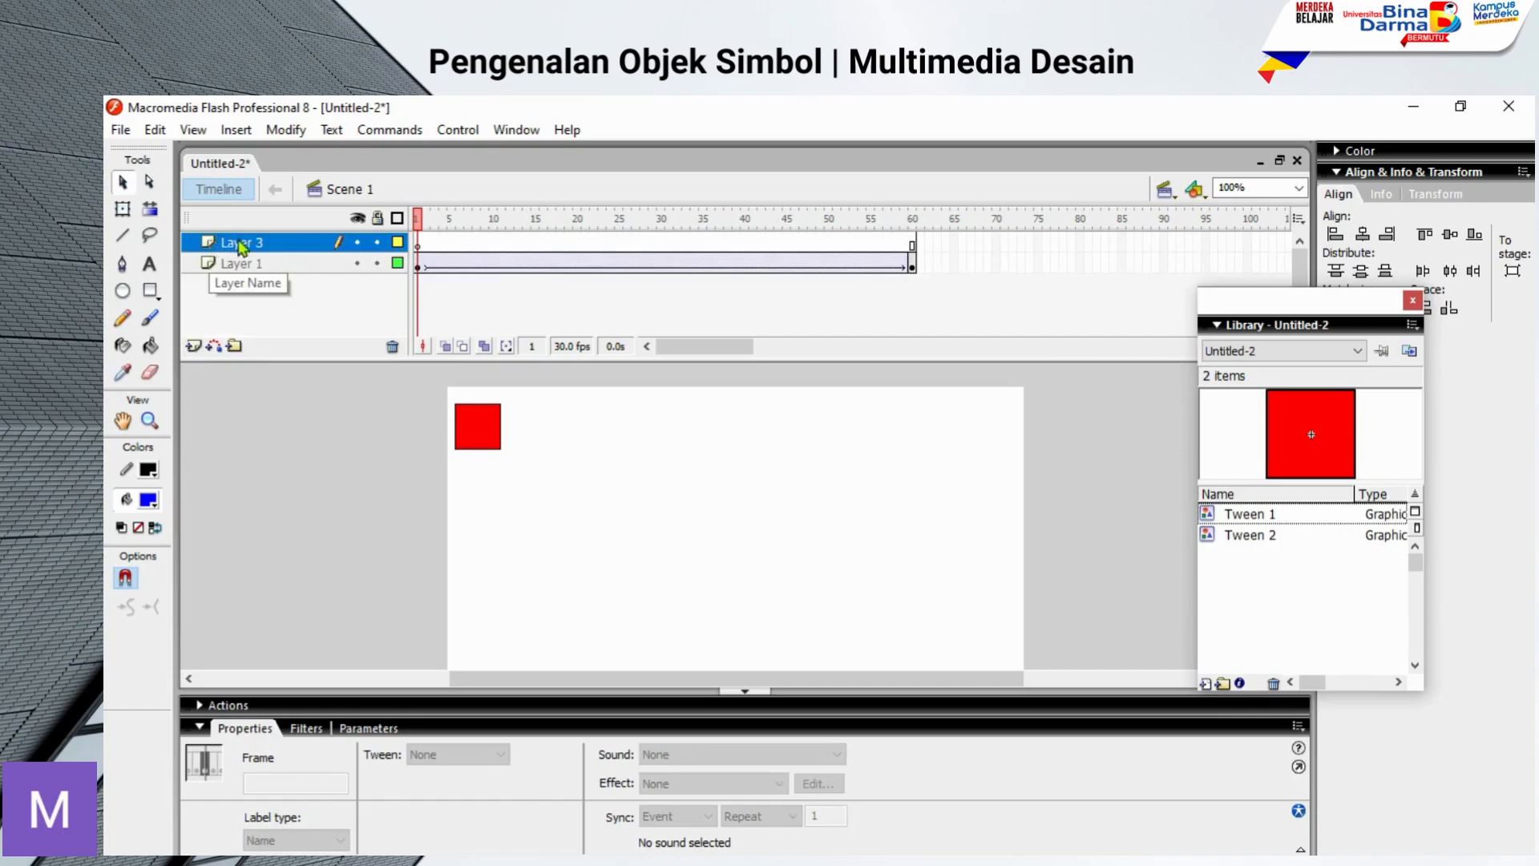
double_click(244, 243)
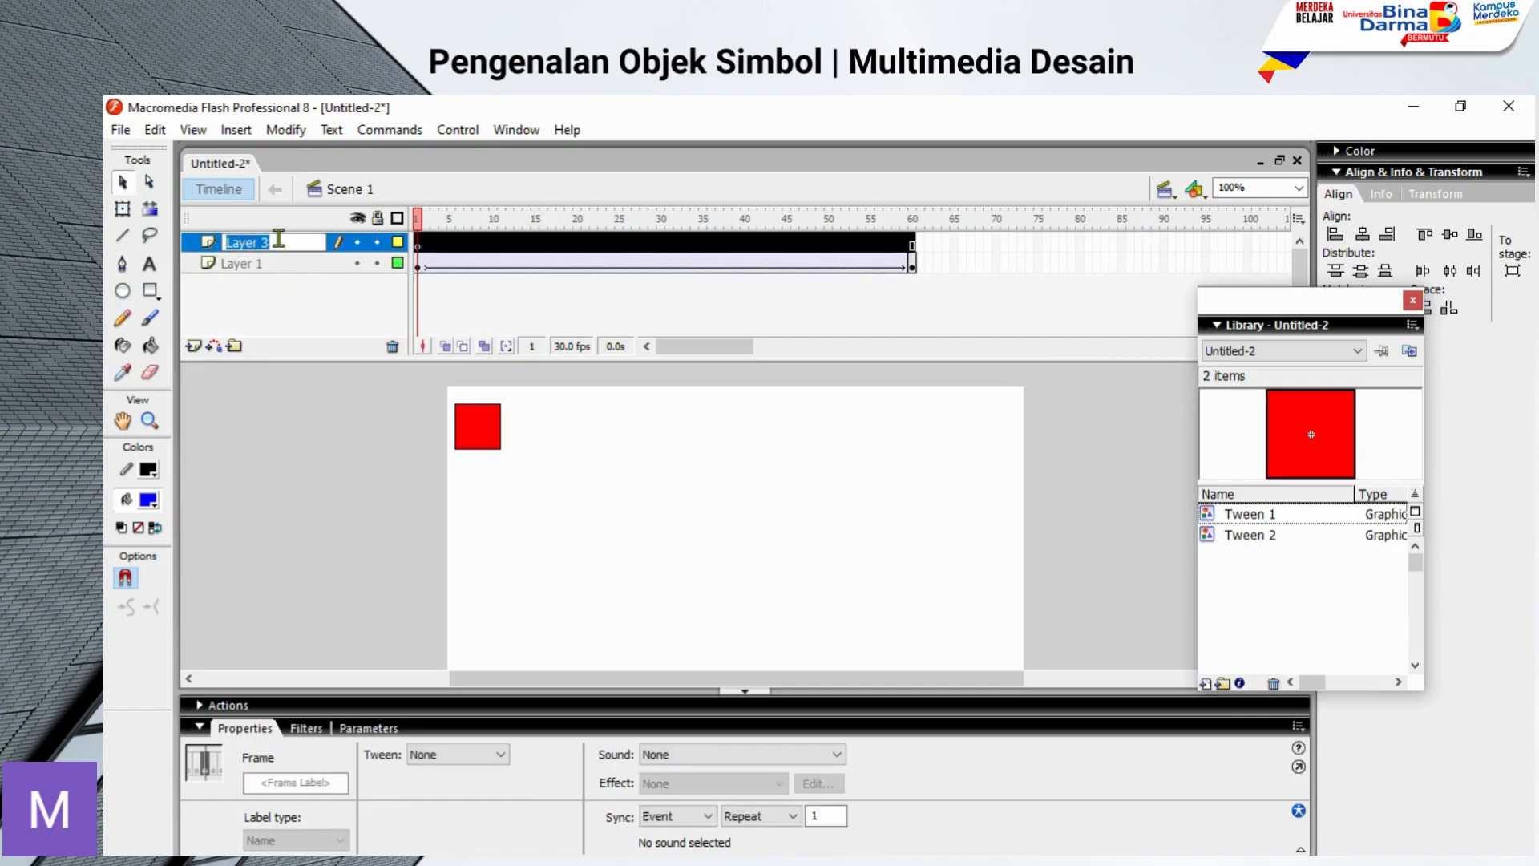
type("Ko")
key("Return")
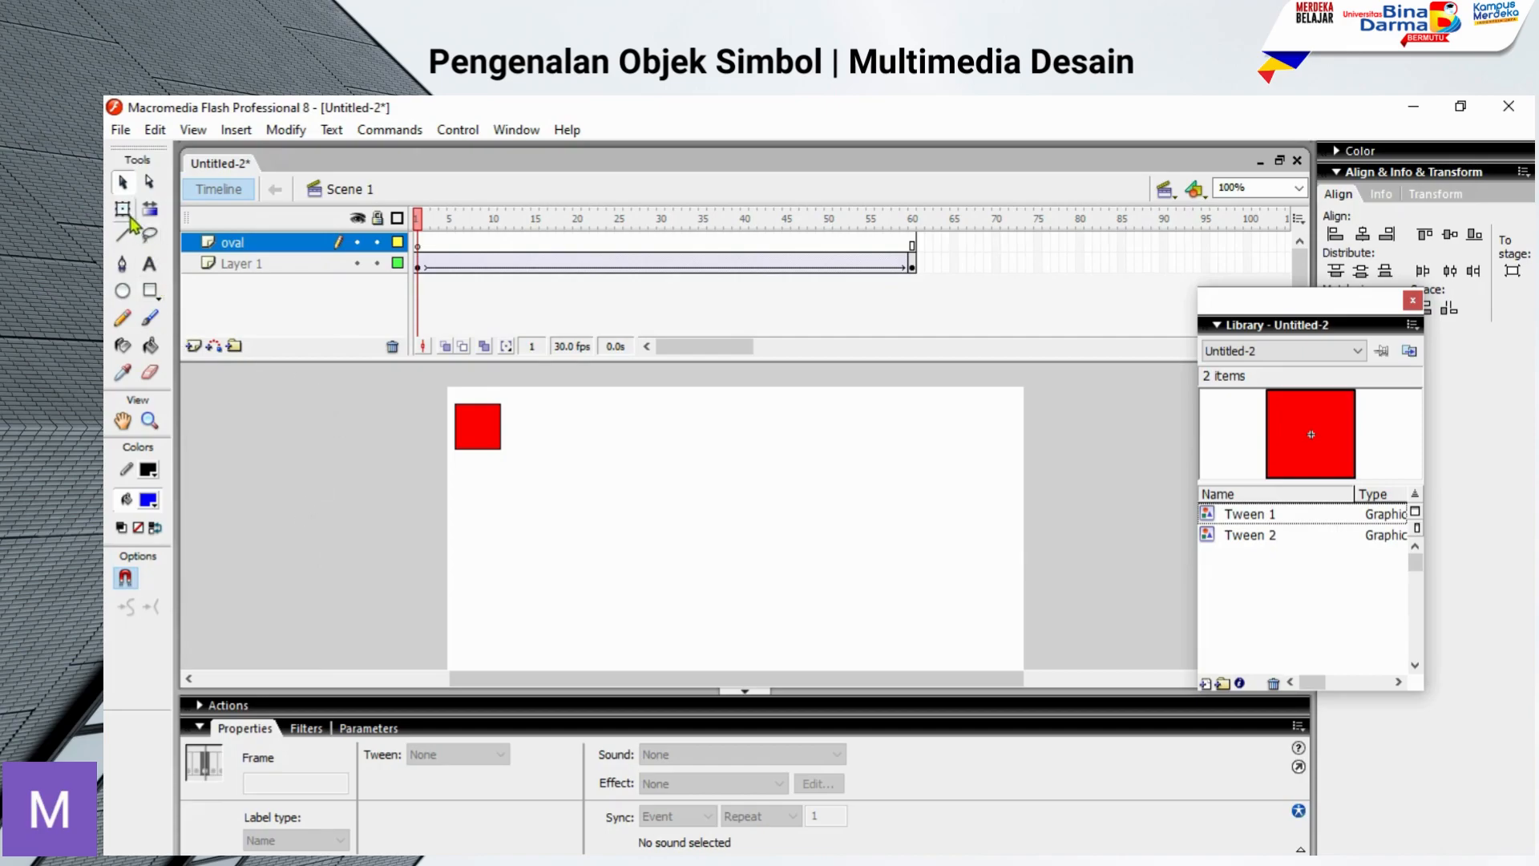
Step: Draw a yellow-filled circle about 43.5 px wide below the red square on the oval layer
left_click(123, 291)
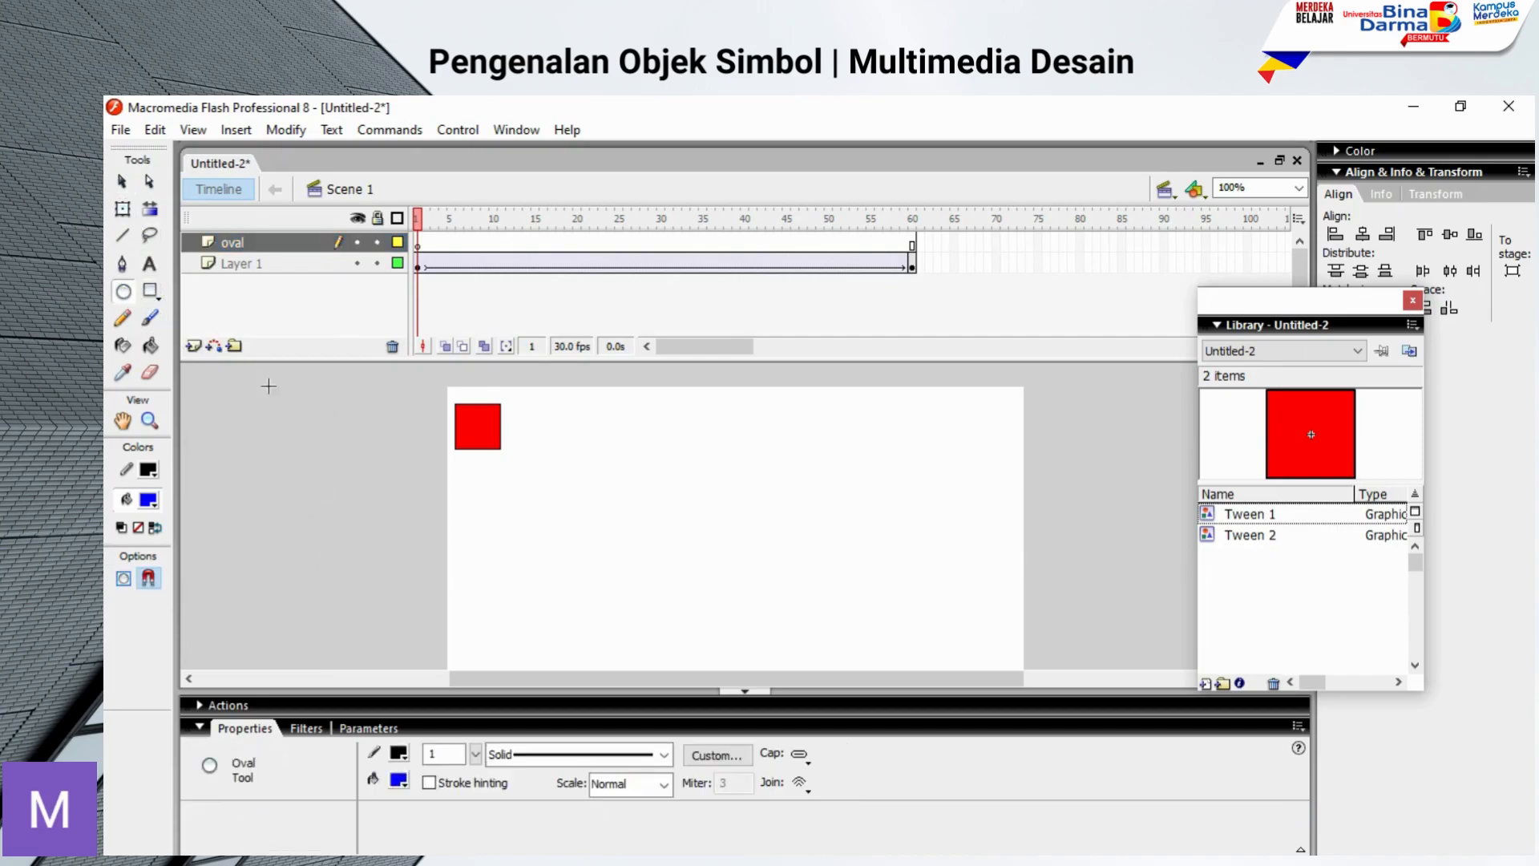
left_click(149, 500)
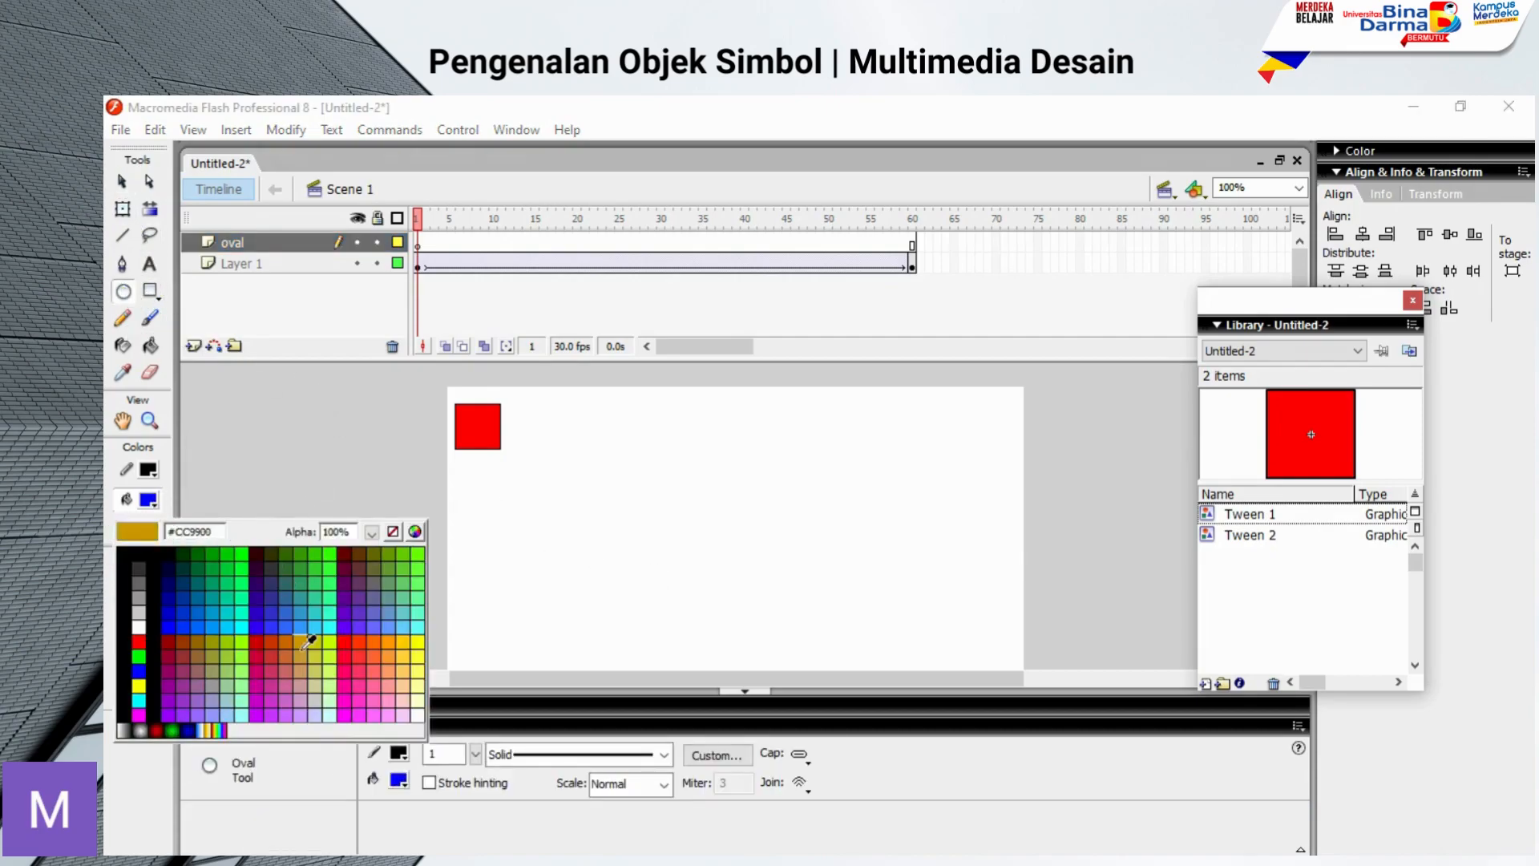
left_click(139, 685)
left_click_drag(461, 491, 503, 542)
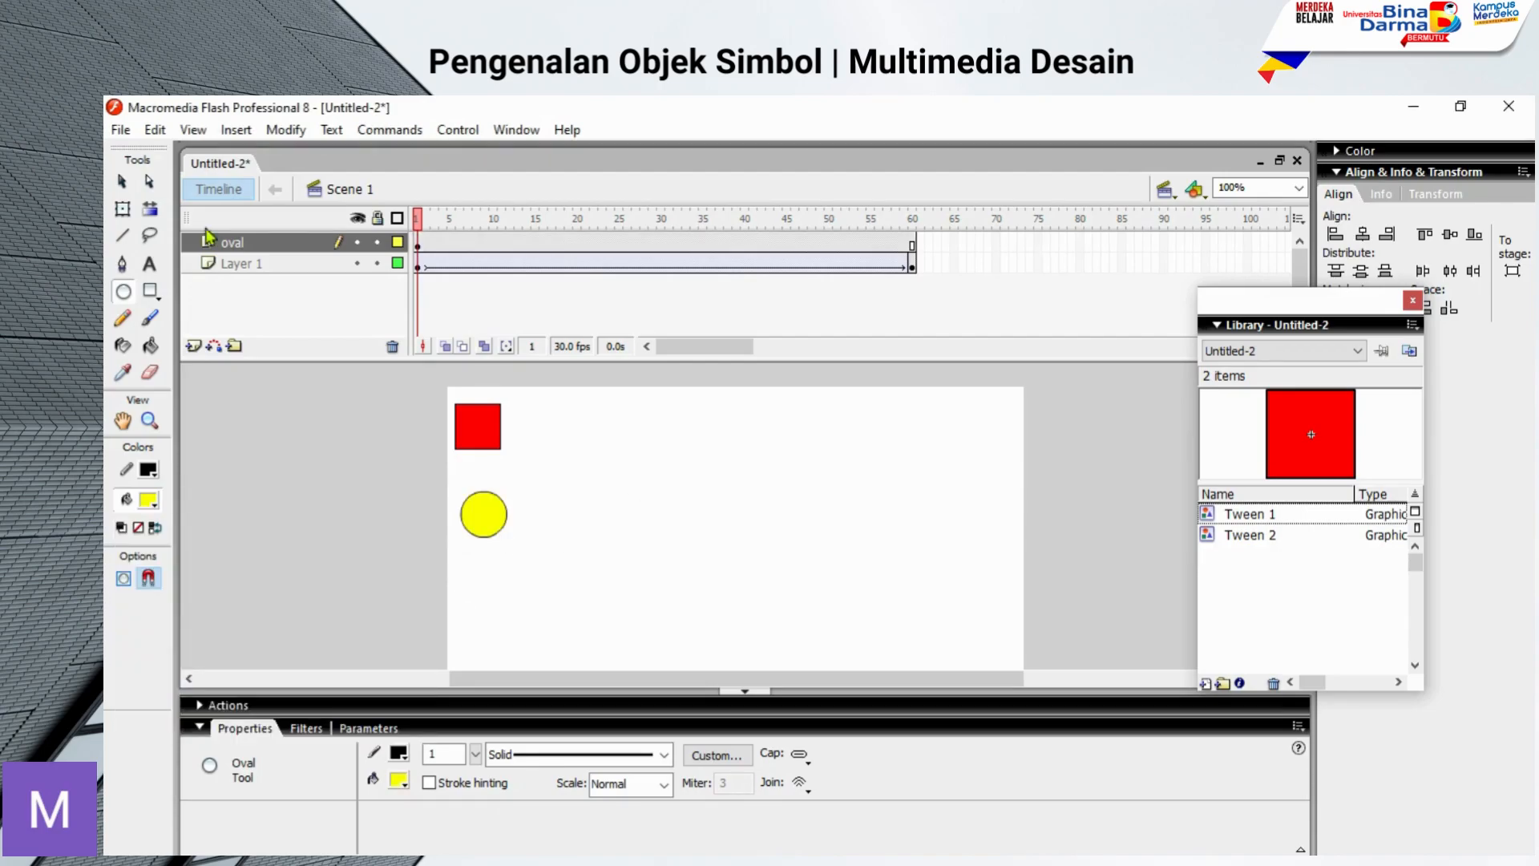
Step: Convert the whole yellow circle, fill and outline, to a movie clip symbol named oval
left_click(122, 181)
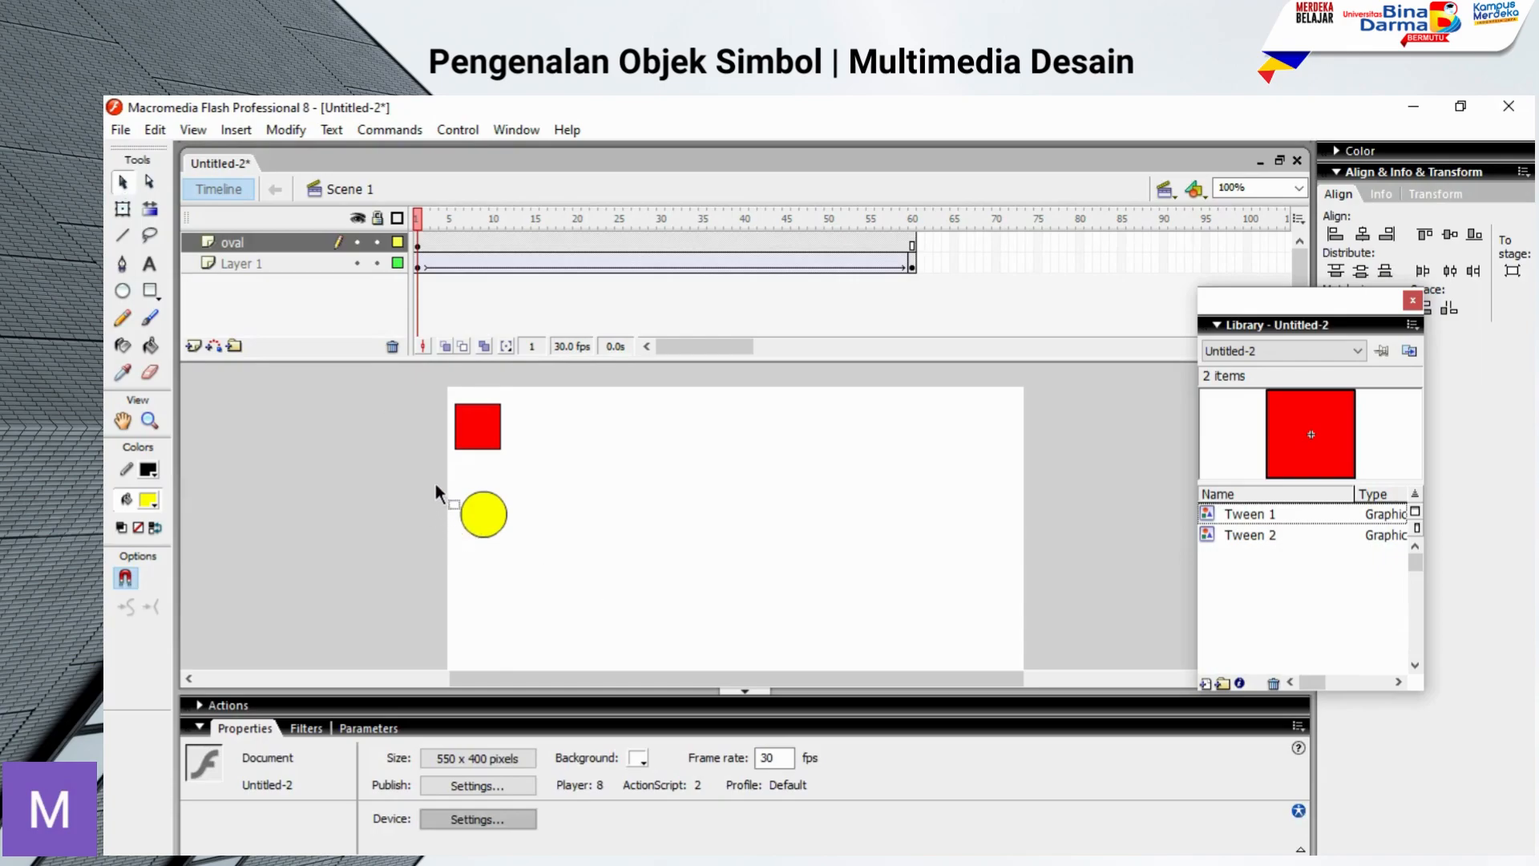
left_click_drag(437, 476, 532, 567)
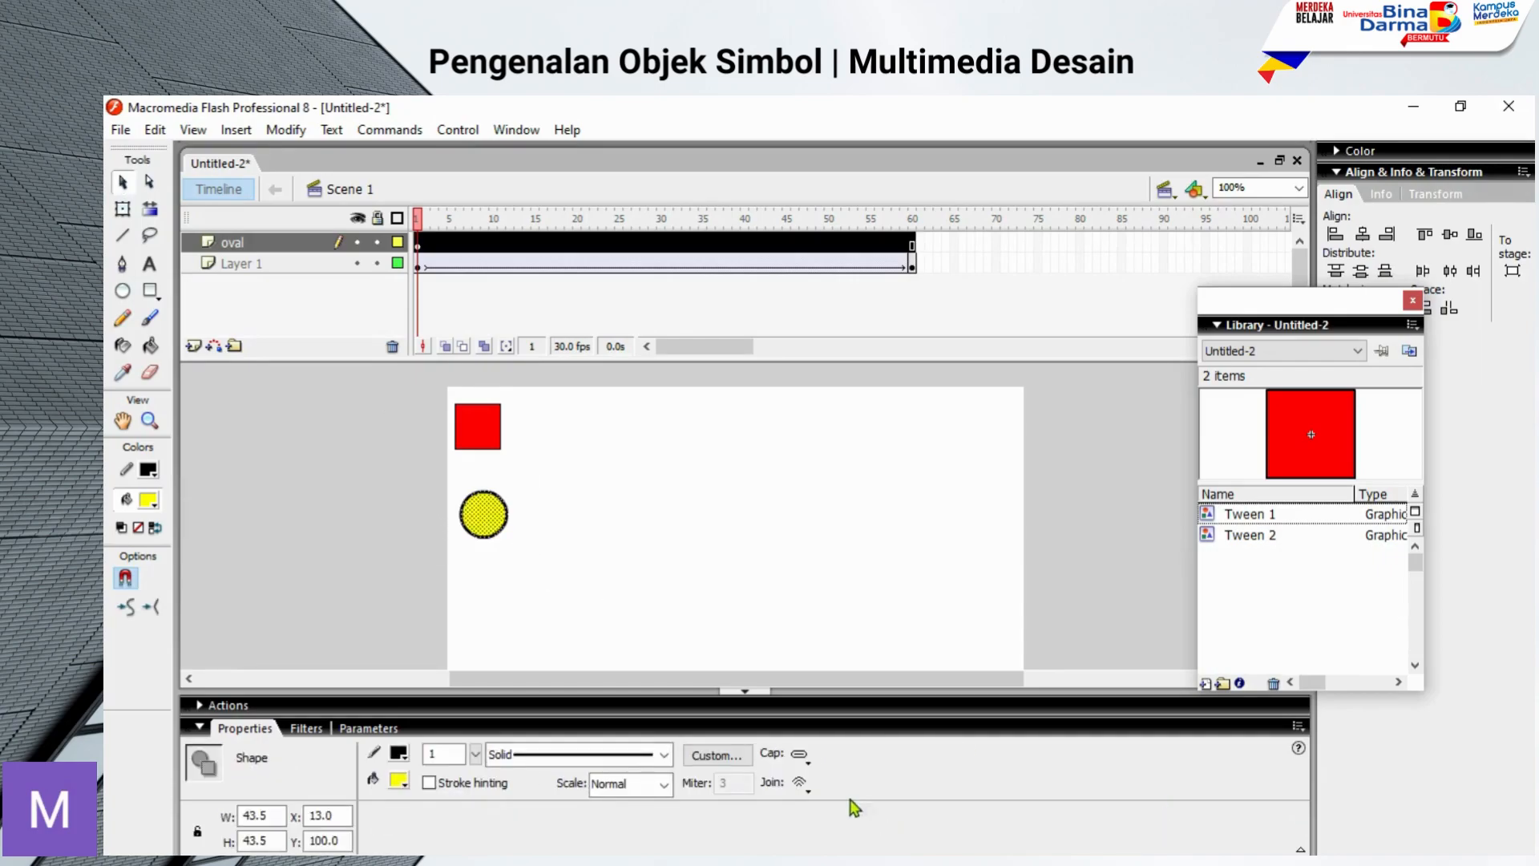
right_click(483, 512)
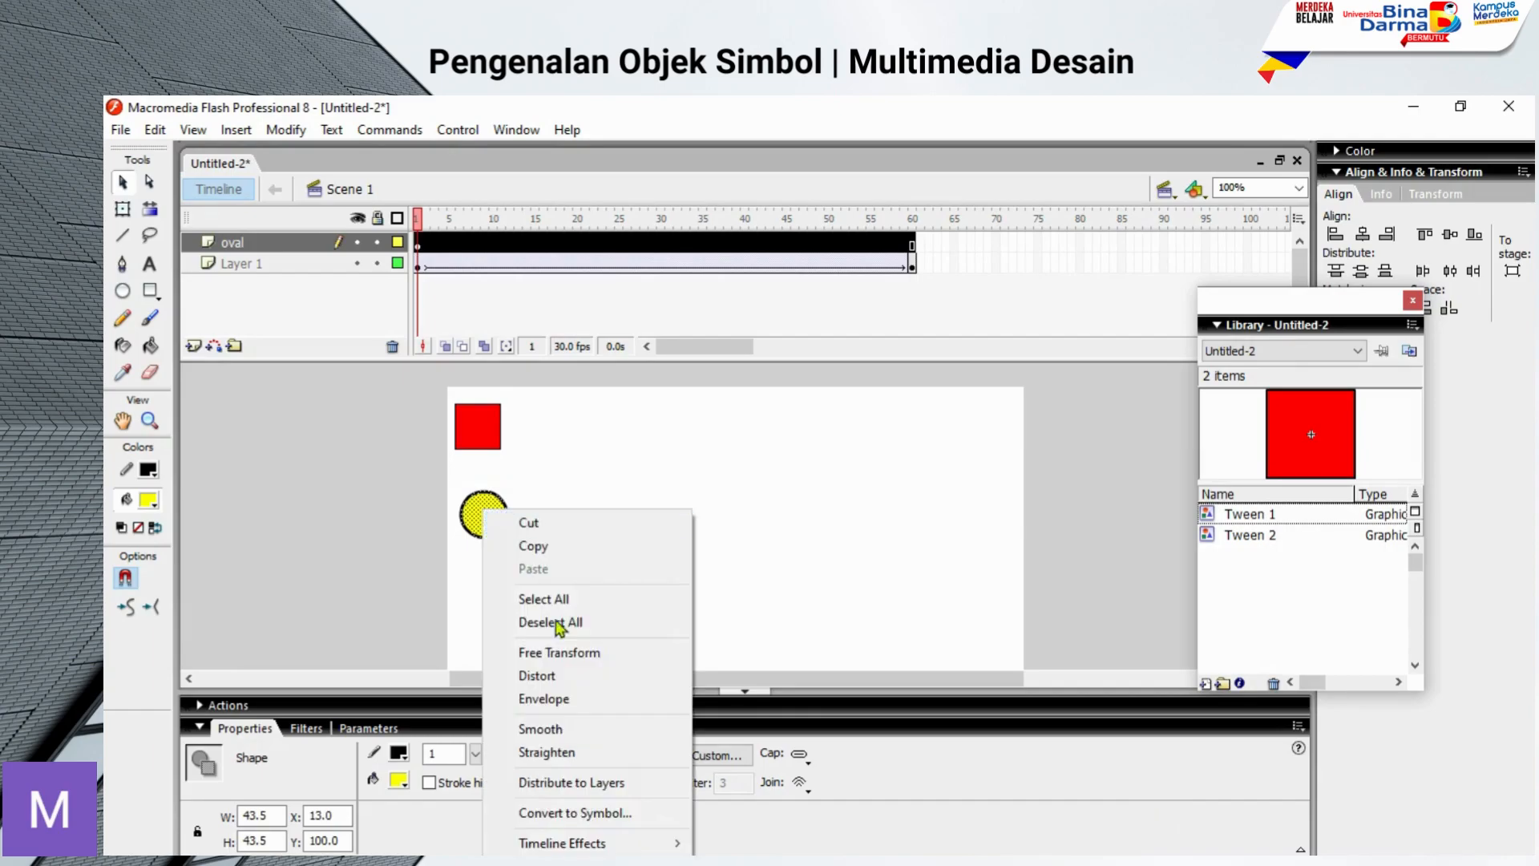
left_click(637, 824)
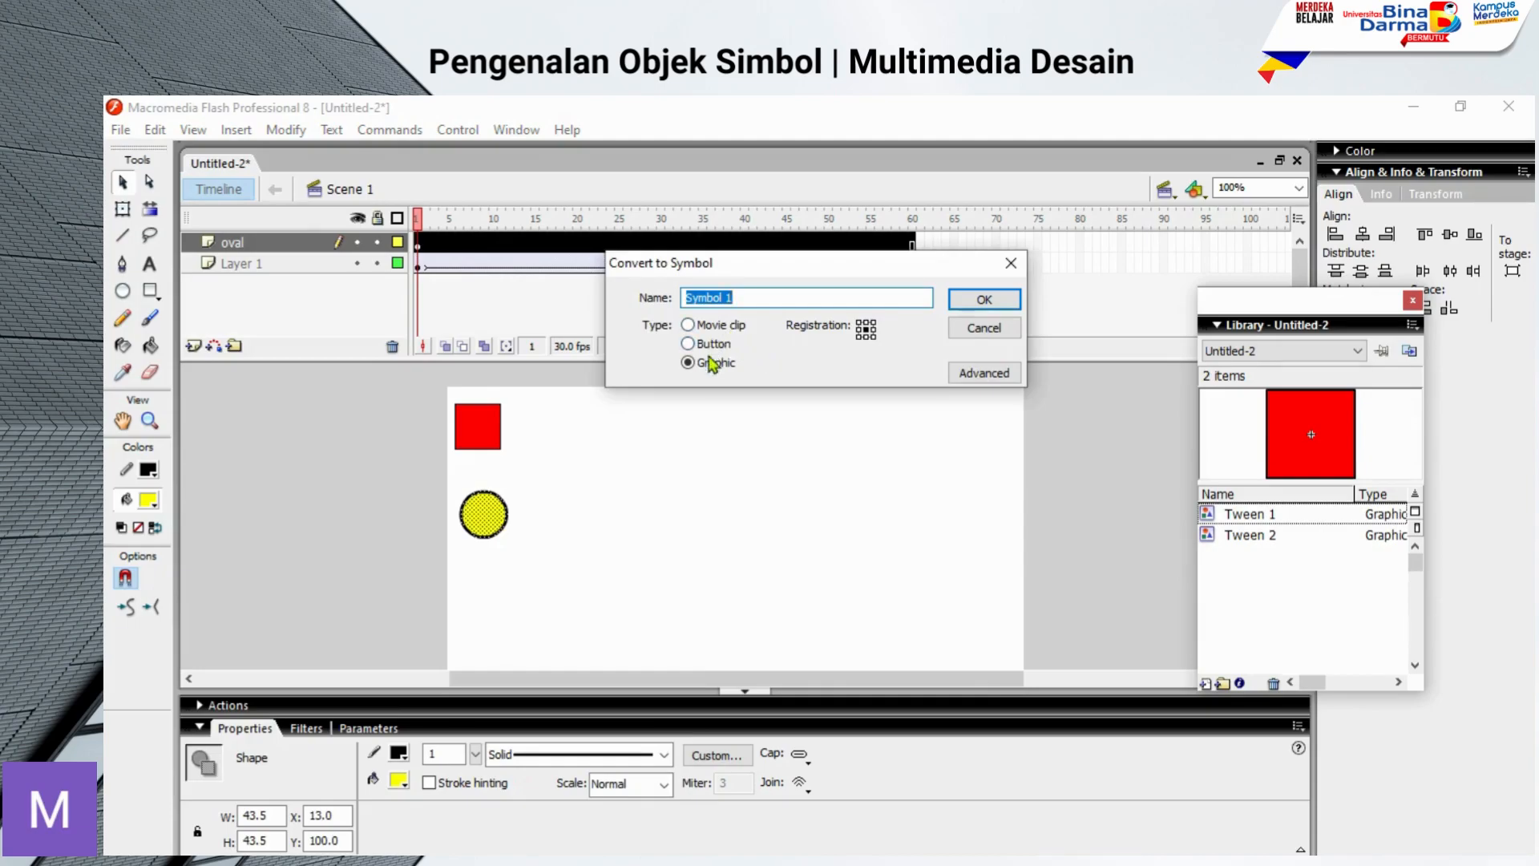
left_click(706, 327)
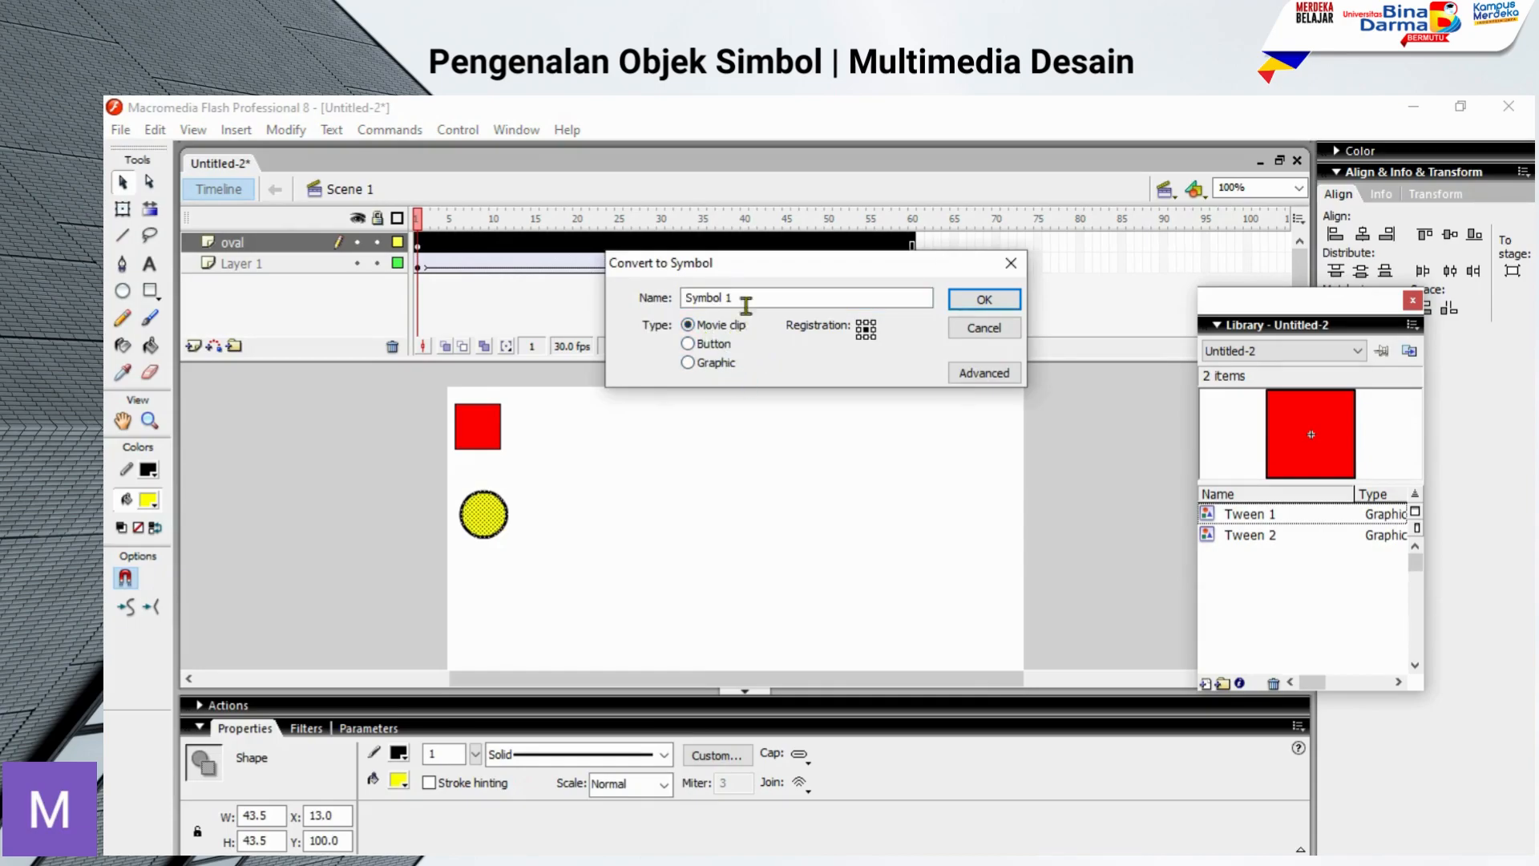
left_click_drag(734, 298, 662, 287)
type("oval")
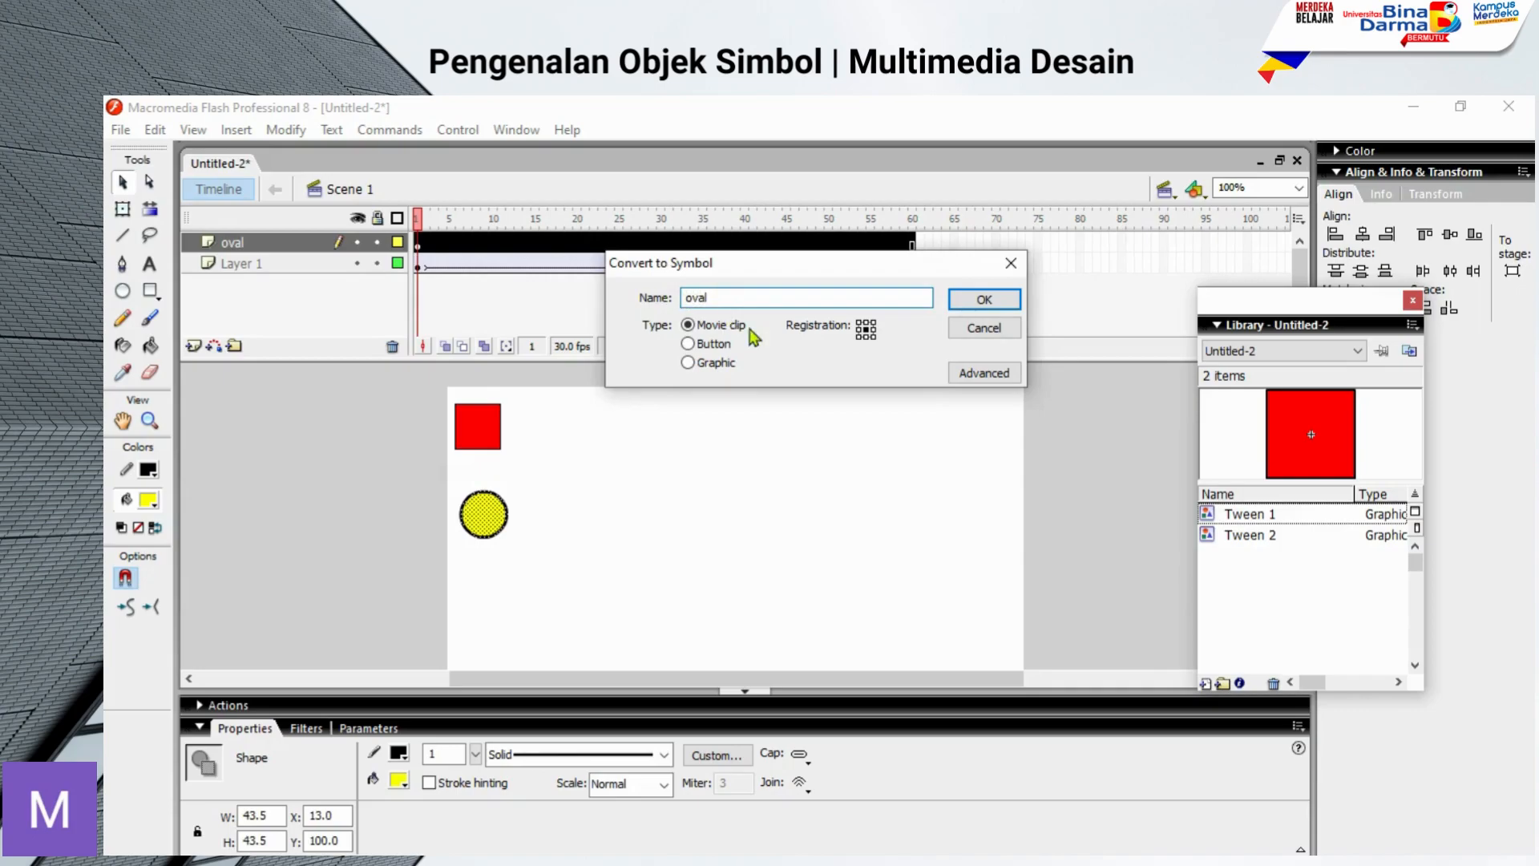
left_click(969, 303)
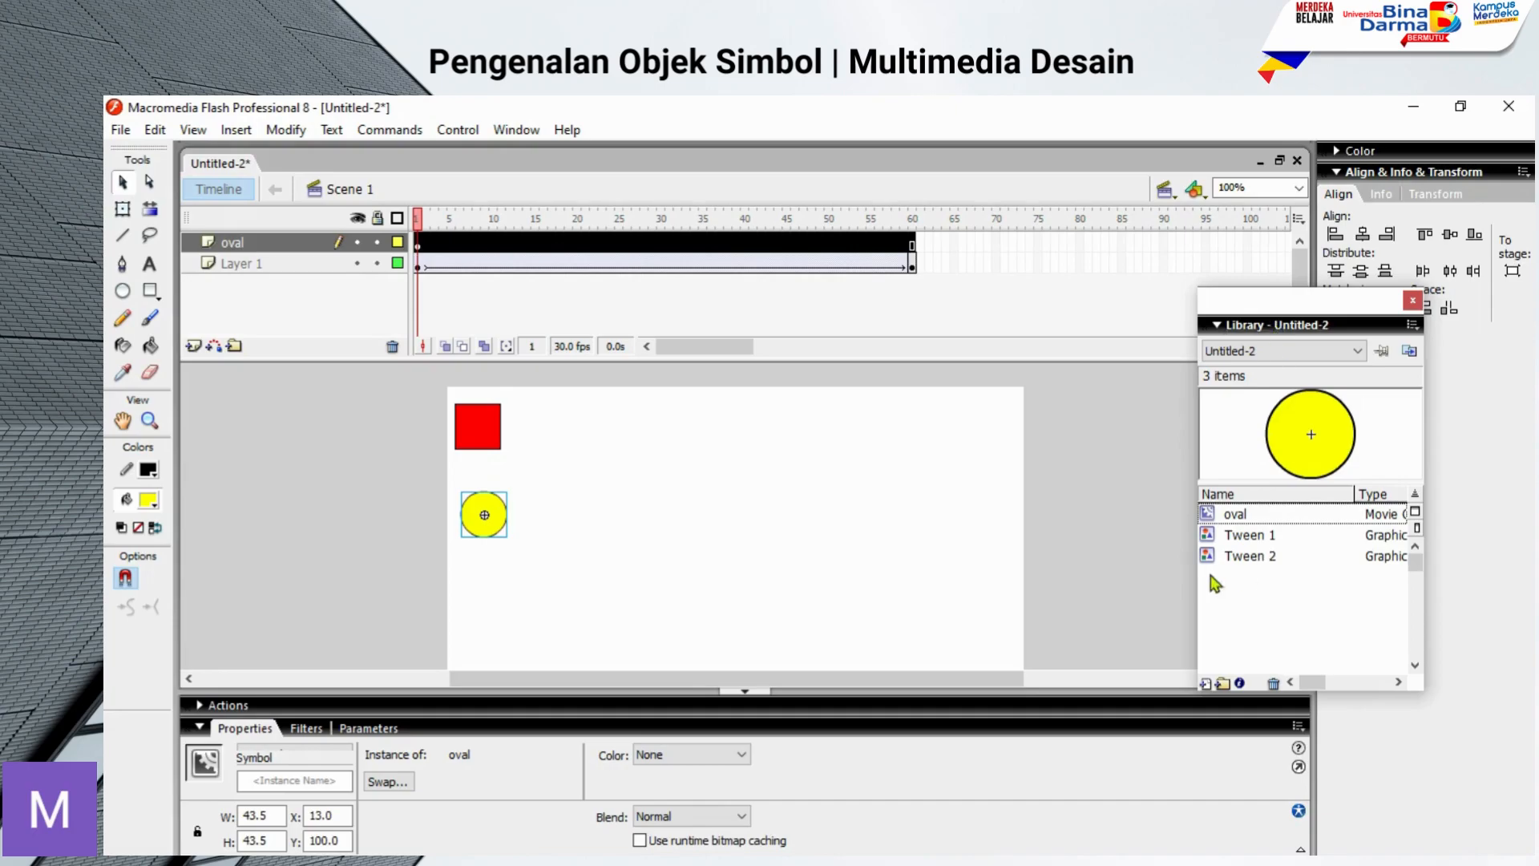
Step: Place a second instance of the oval symbol from the Library on the stage and delete it again
left_click(1241, 517)
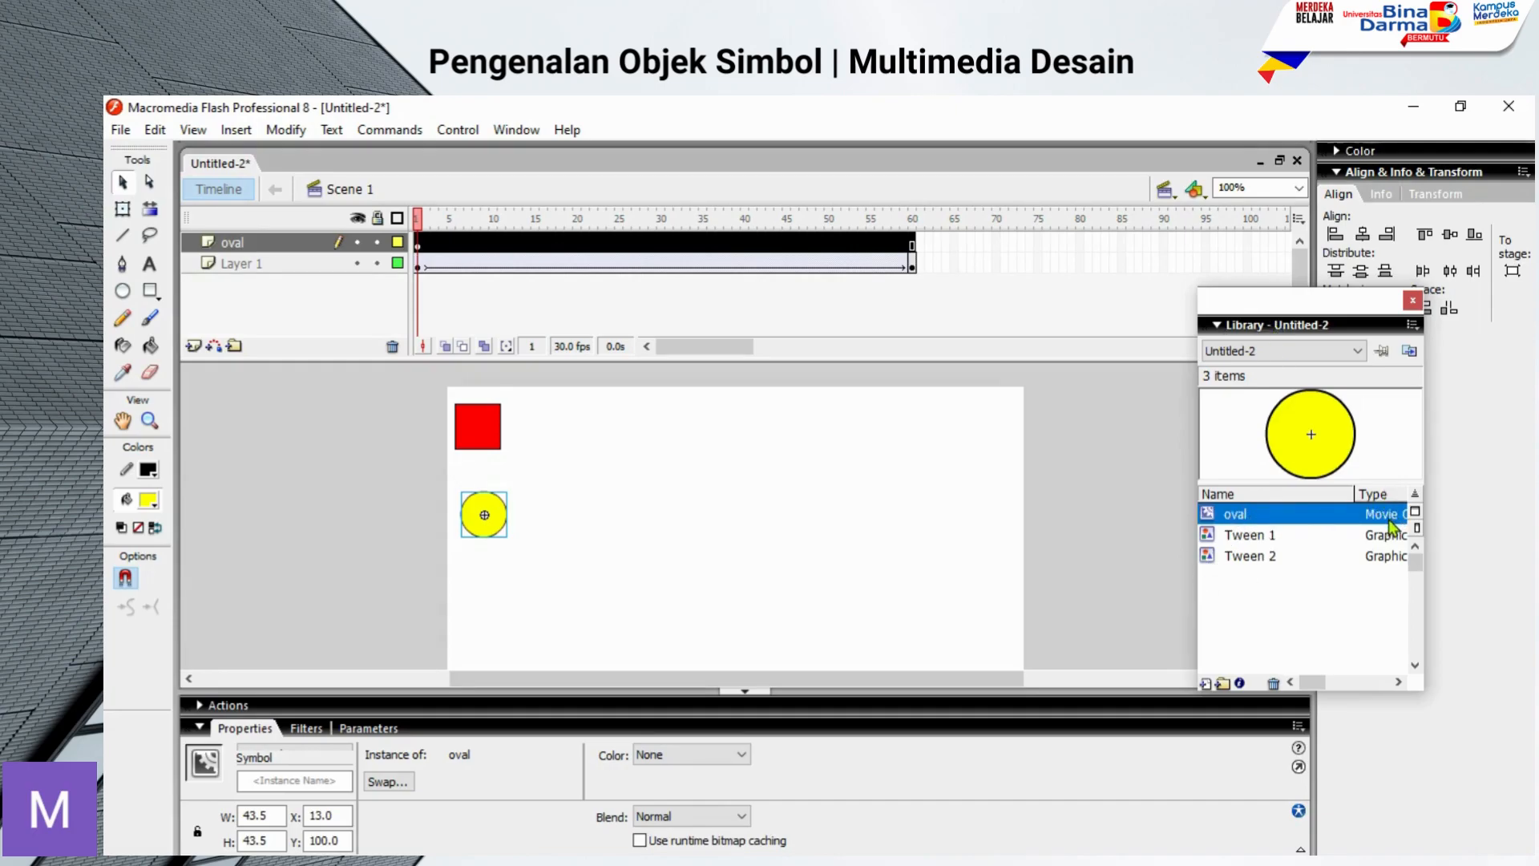
mouse_move(1313, 682)
left_mouse_down()
mouse_move(1331, 690)
mouse_move(1305, 686)
left_mouse_up()
left_click_drag(1201, 518, 797, 593)
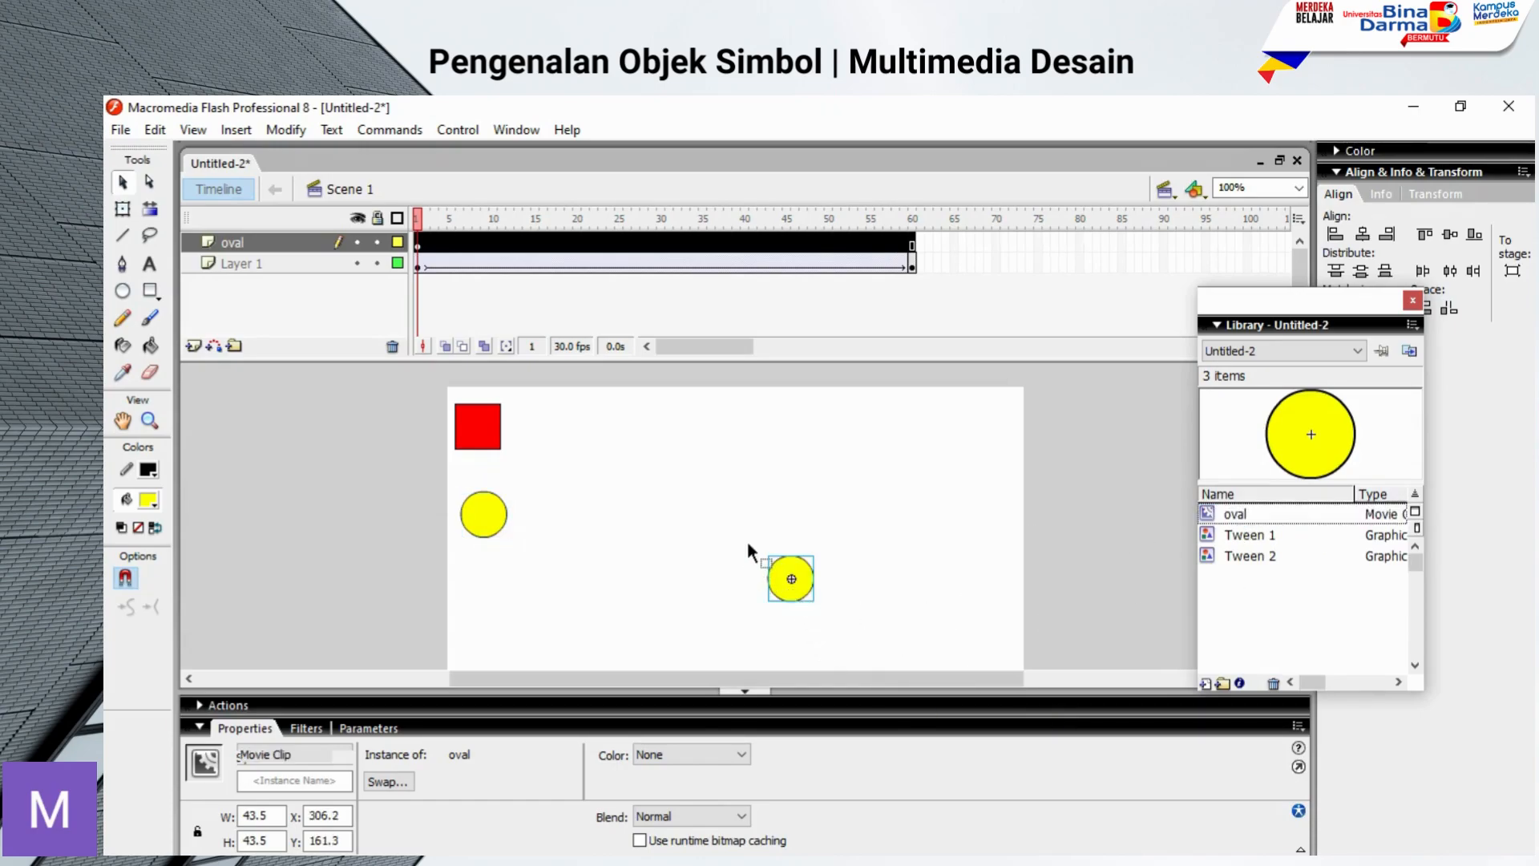
left_click_drag(824, 592, 846, 585)
key("Delete")
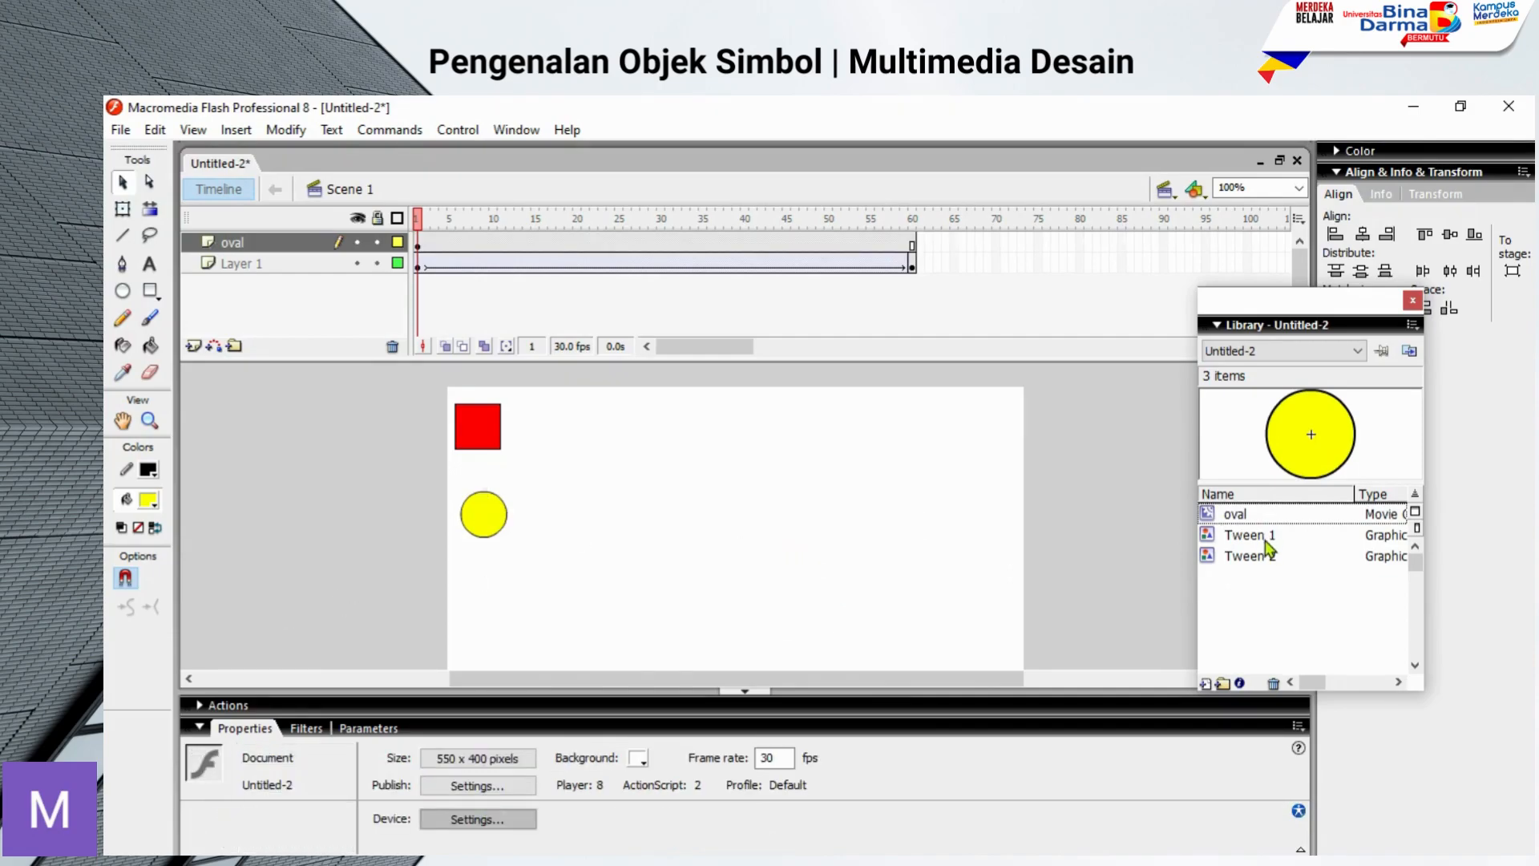
Step: Check whether the Actions command is available for the red square's graphic instance
right_click(476, 427)
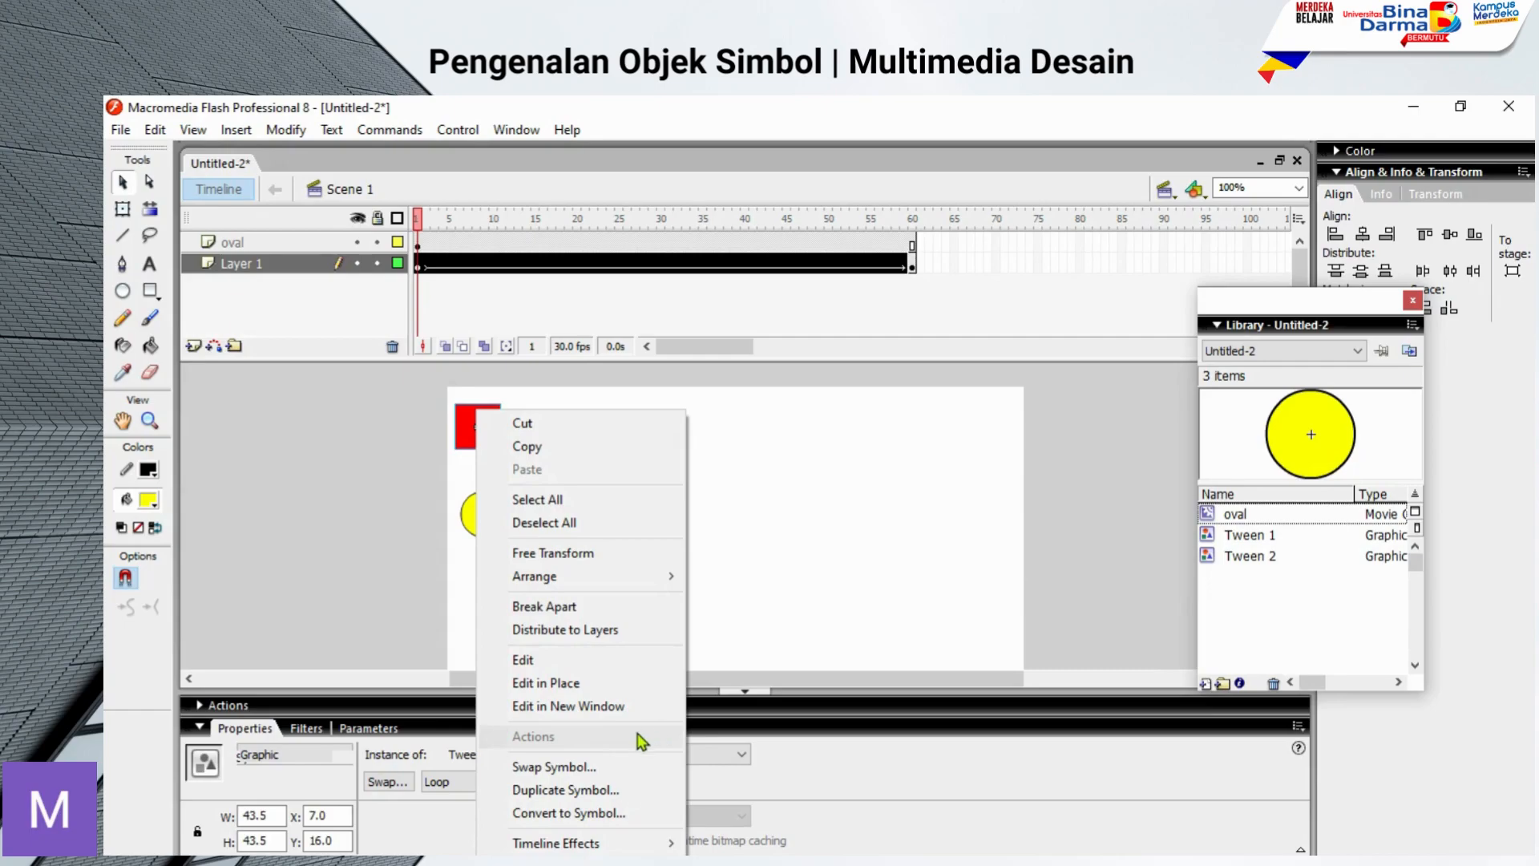
left_click(811, 531)
left_click(811, 531)
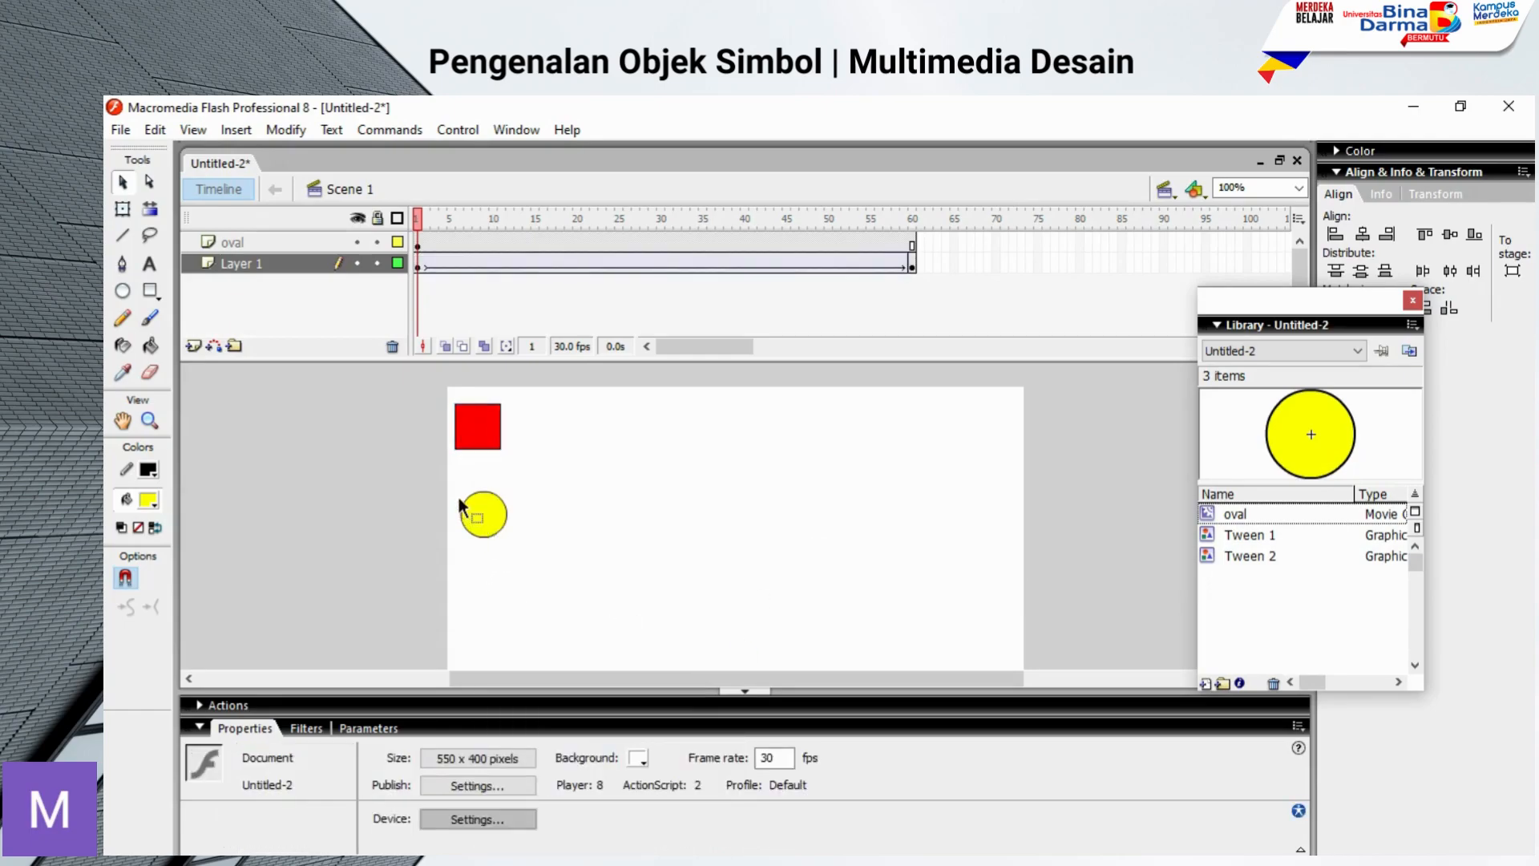
Step: Open the Actions script editor for the yellow oval movie clip, look it over and collapse it
left_click(487, 525)
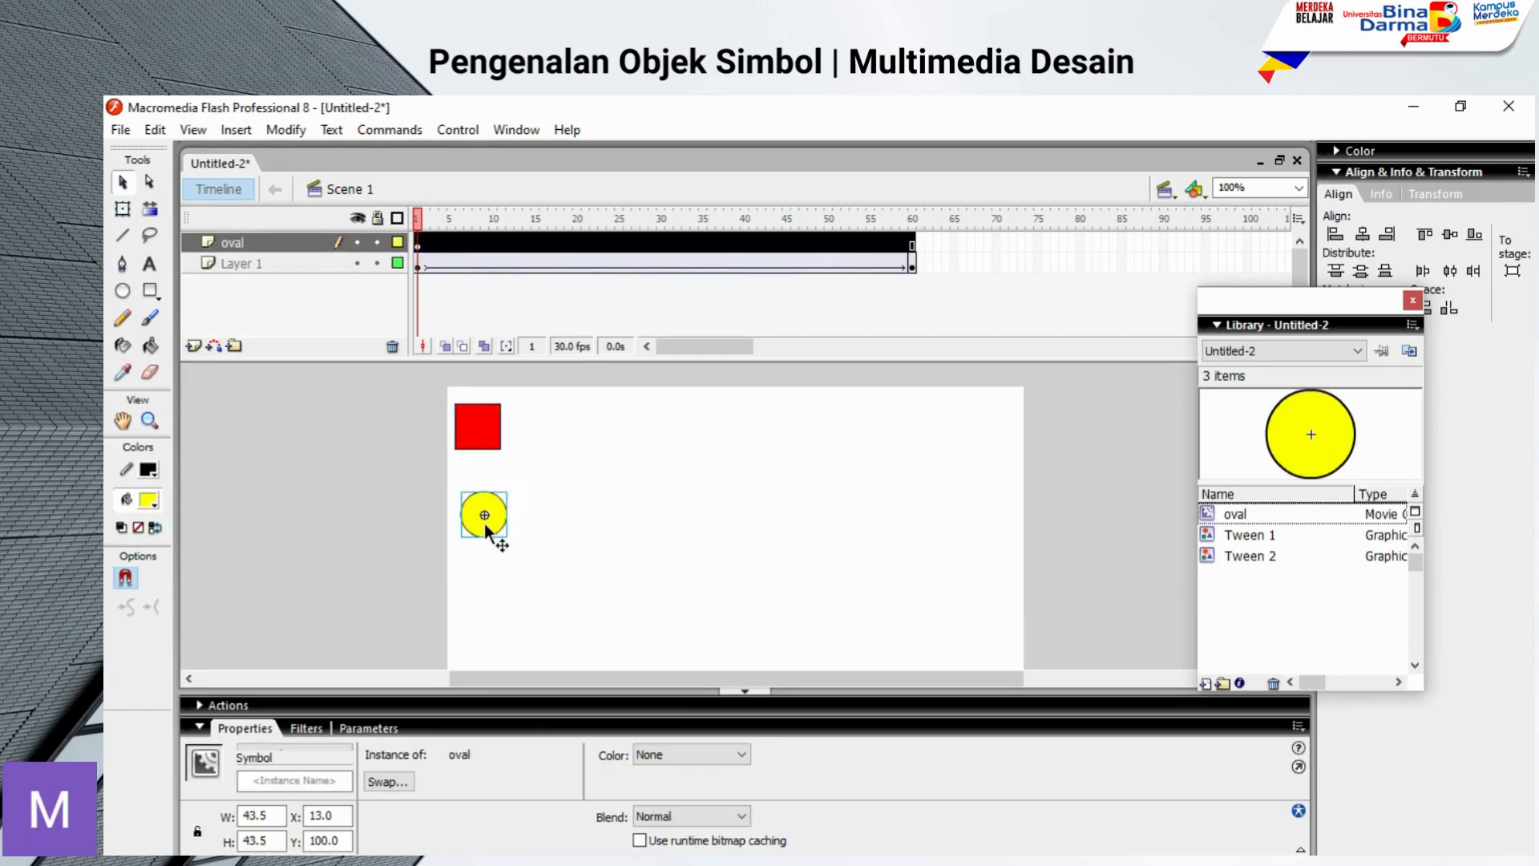
right_click(485, 522)
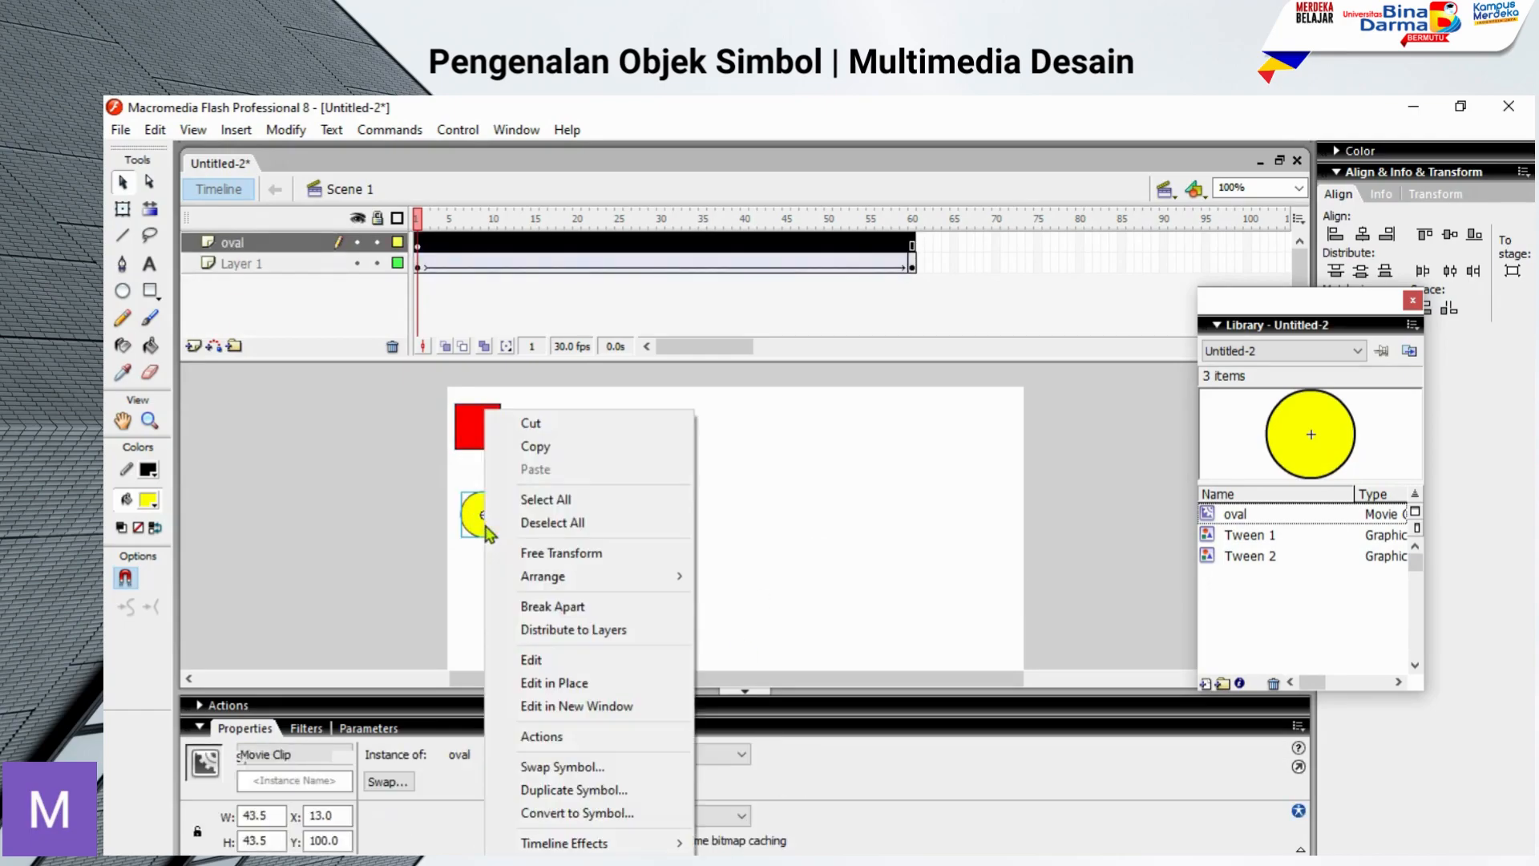
left_click(626, 737)
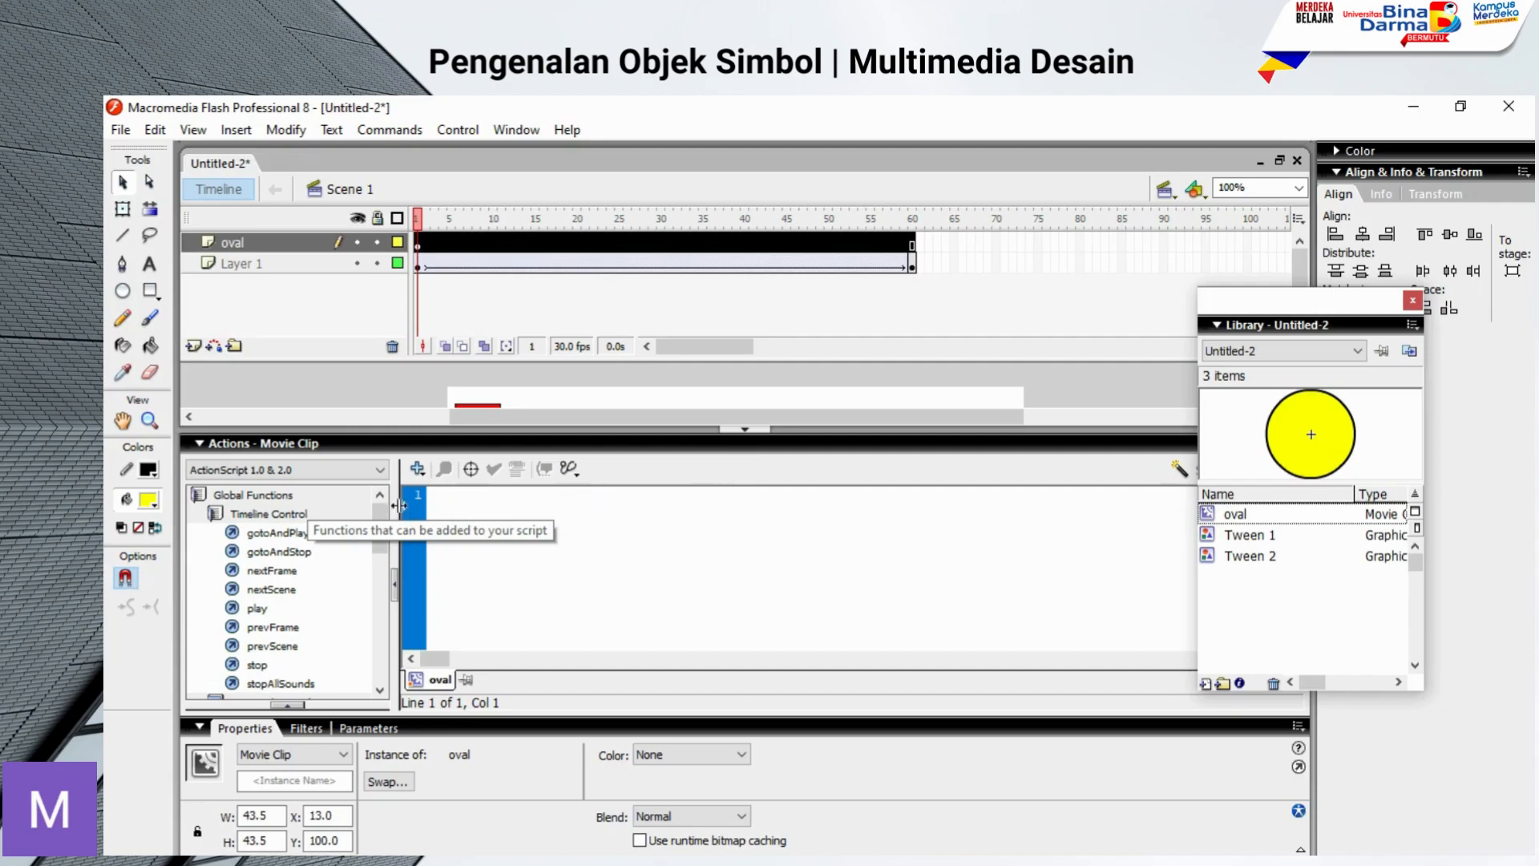
left_click(199, 448)
left_click(545, 543)
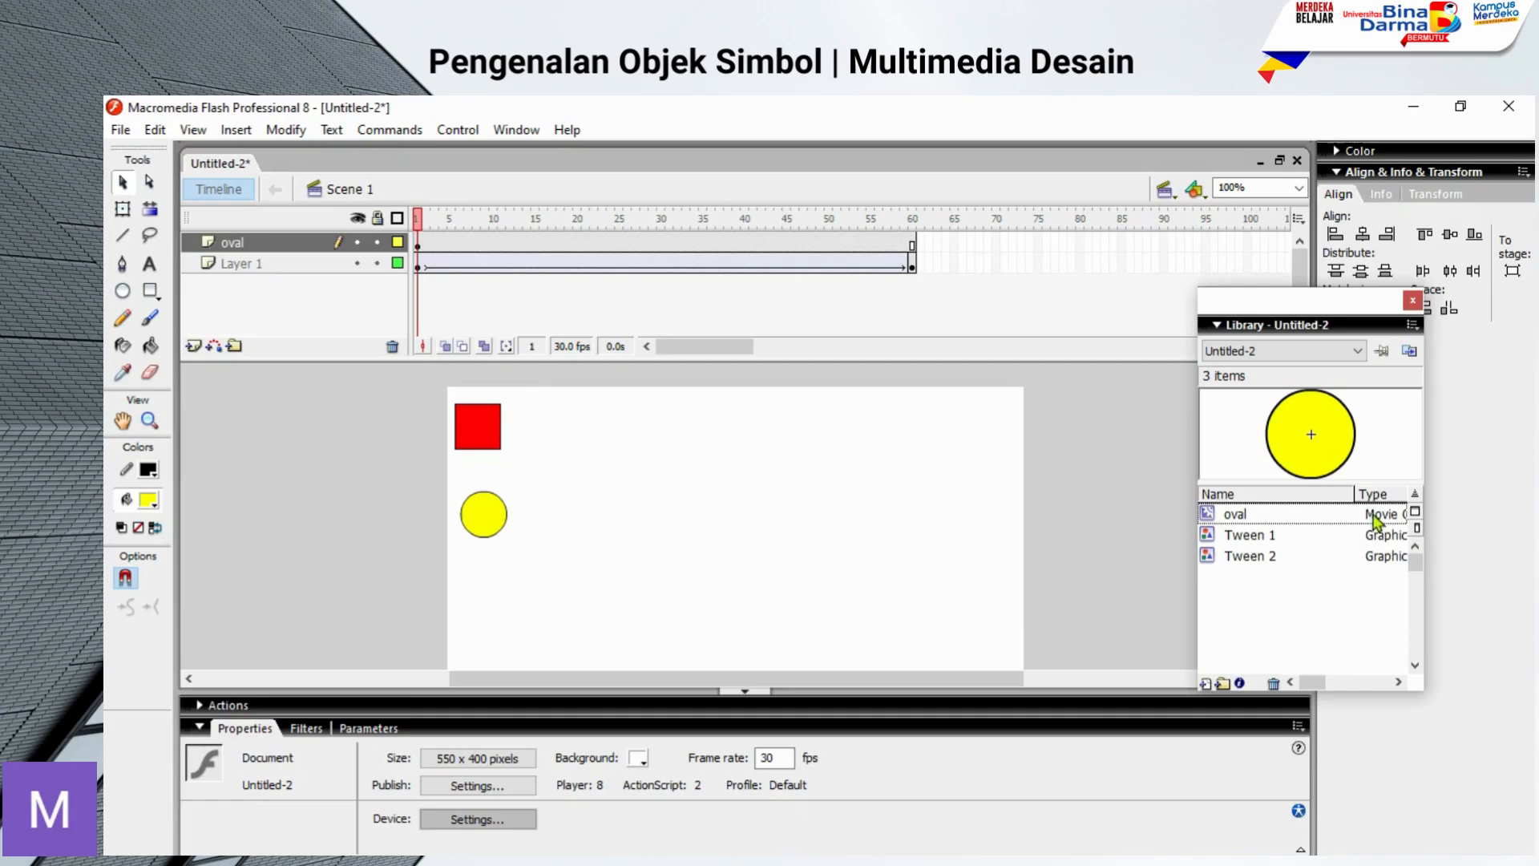
Step: Look inside the oval movie clip at its own timeline and return to Scene 1
left_click_drag(1365, 522, 449, 423)
left_click(484, 515)
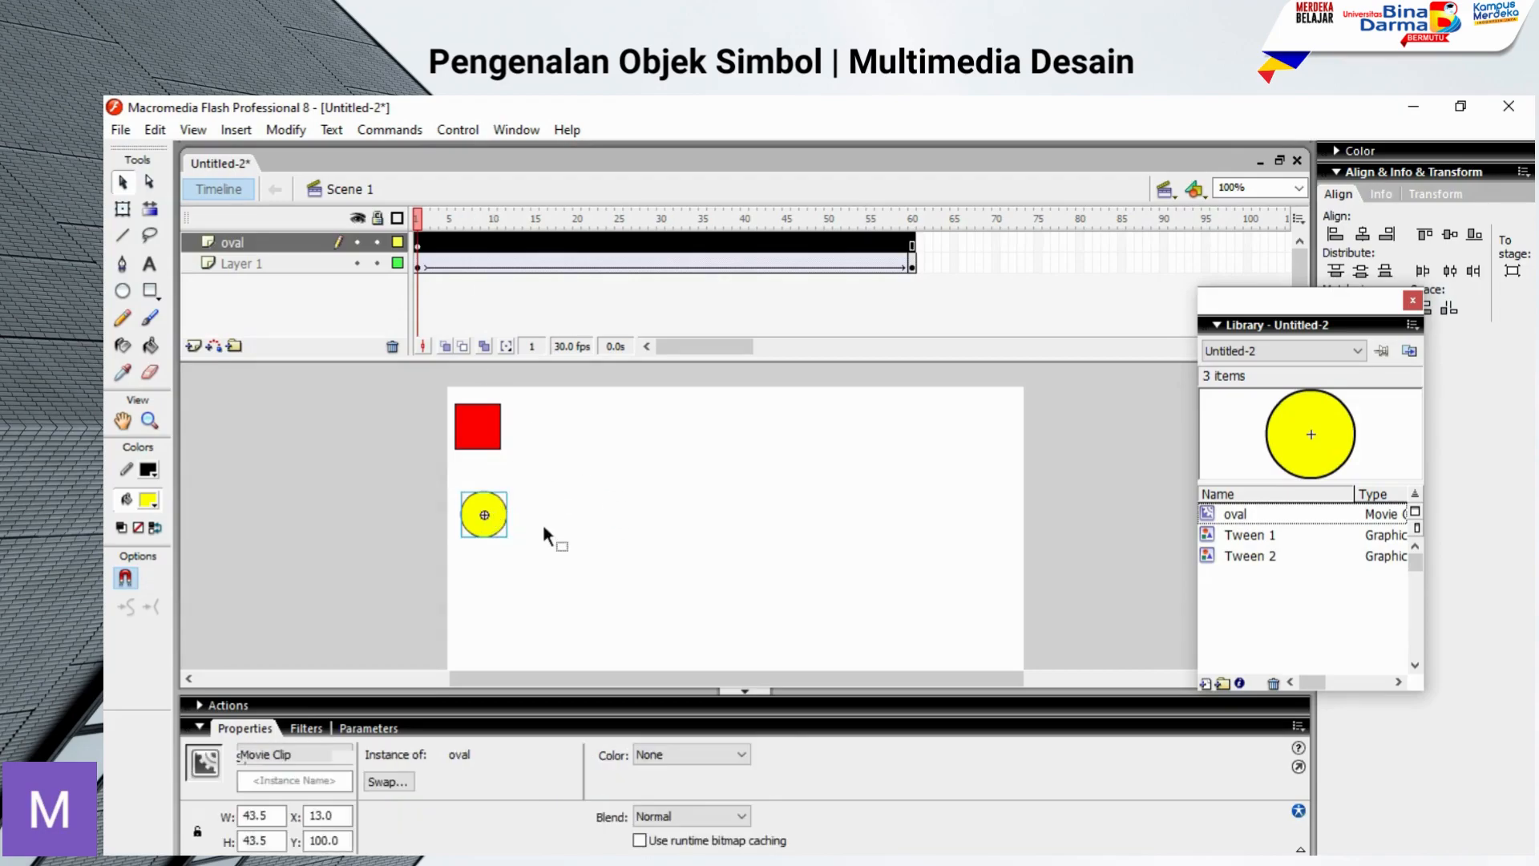
double_click(474, 530)
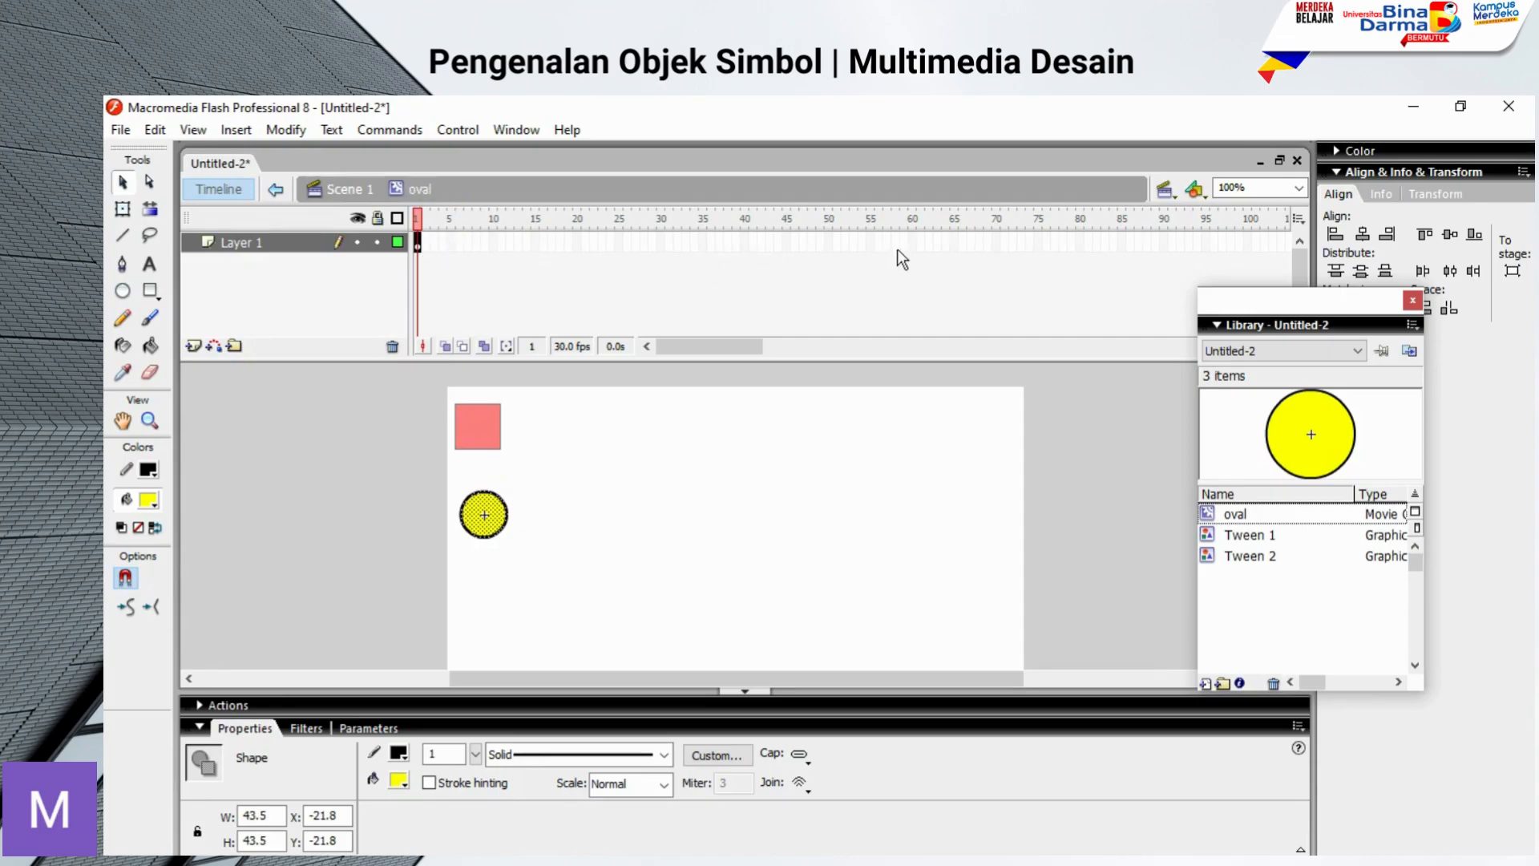
left_click(275, 190)
left_click(680, 517)
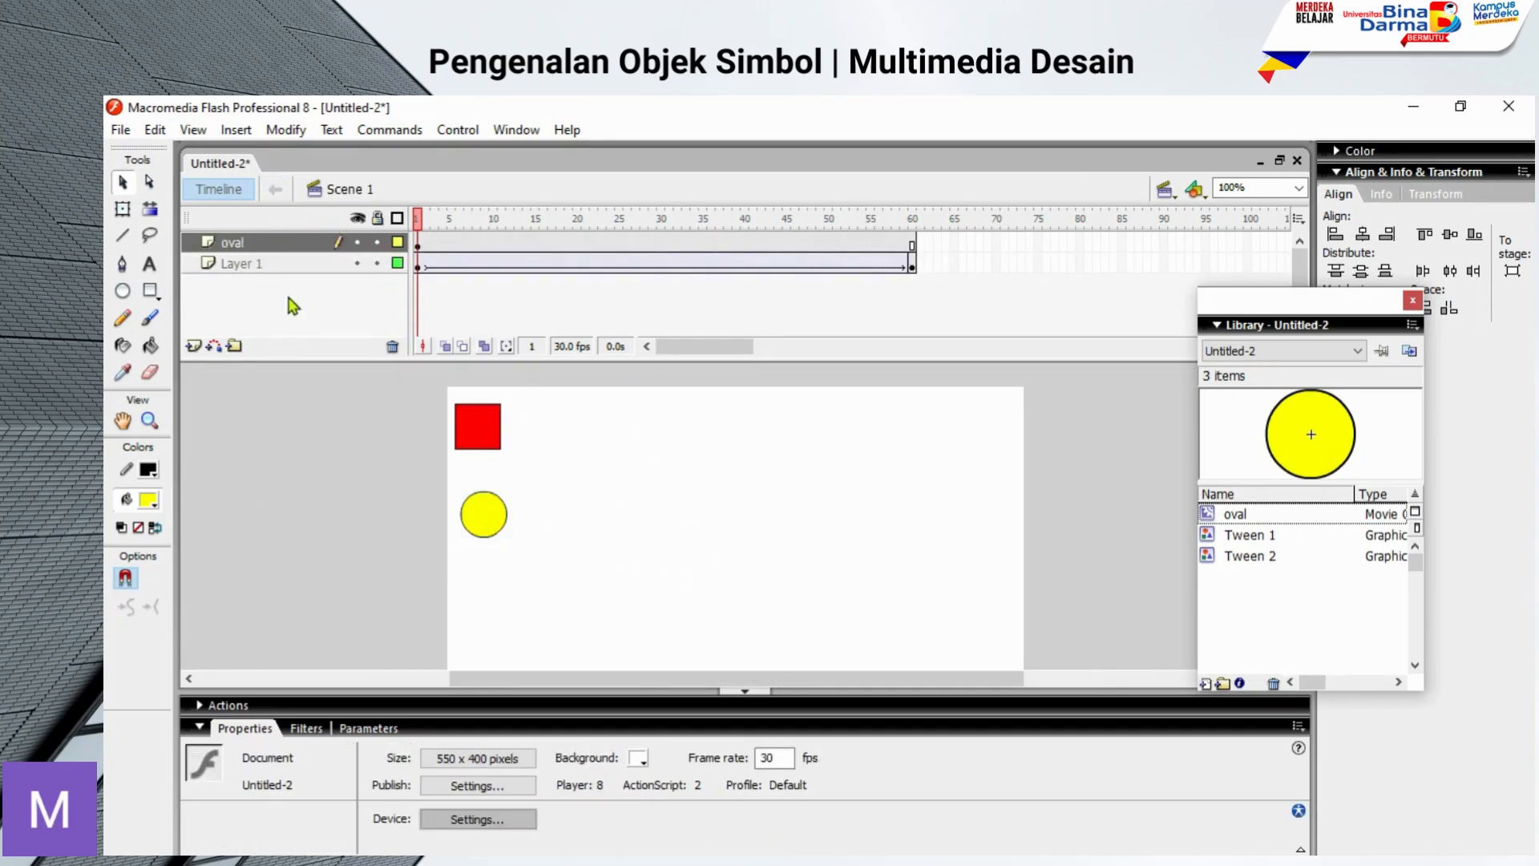
Step: Inside the oval movie clip, insert a keyframe at frame 60 and create a motion tween from frame 1
double_click(489, 523)
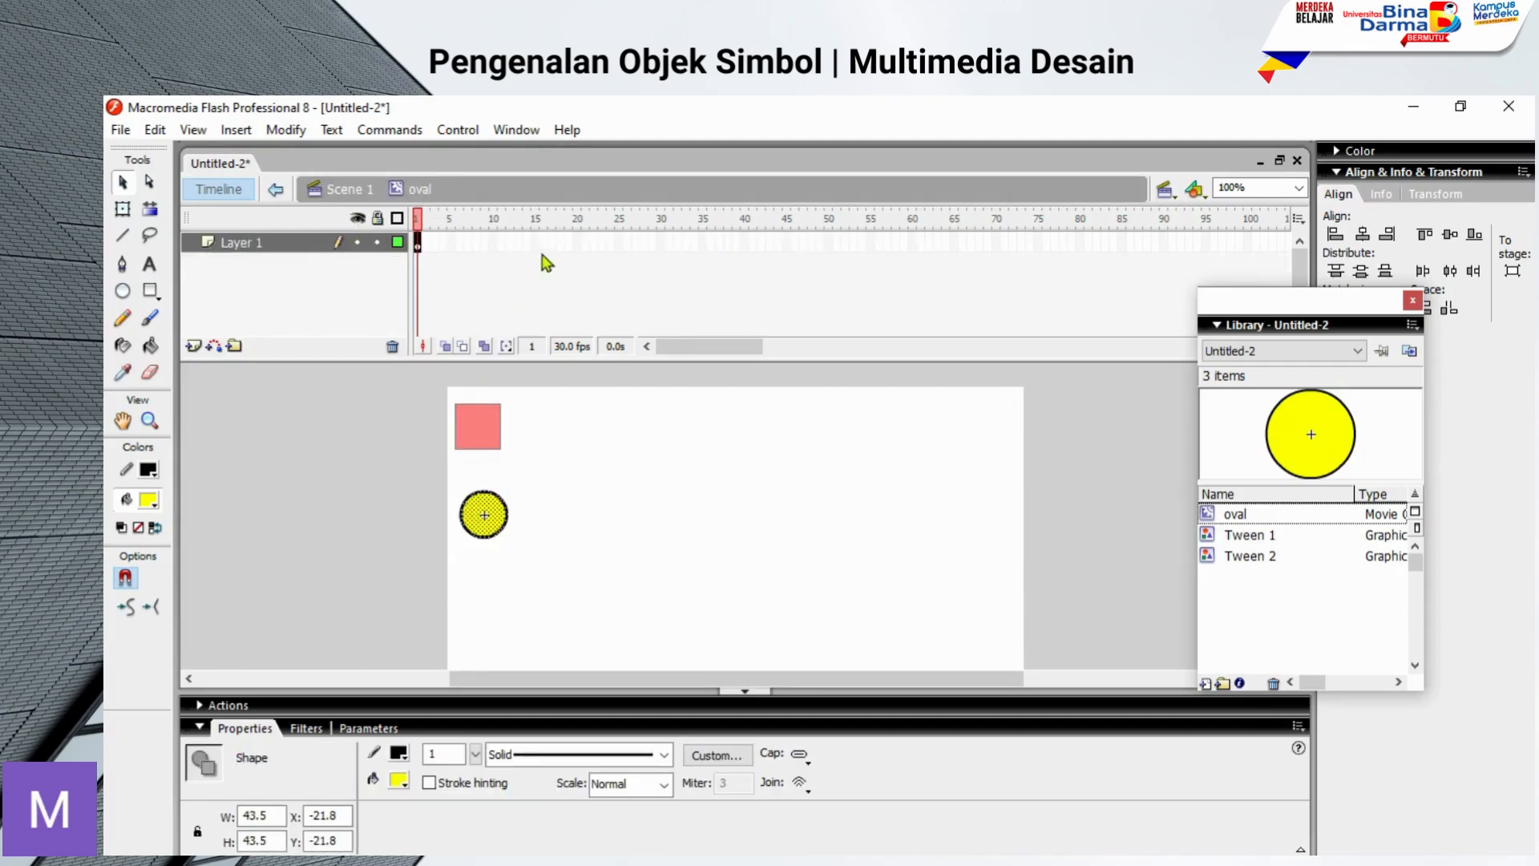
left_click(912, 244)
right_click(911, 244)
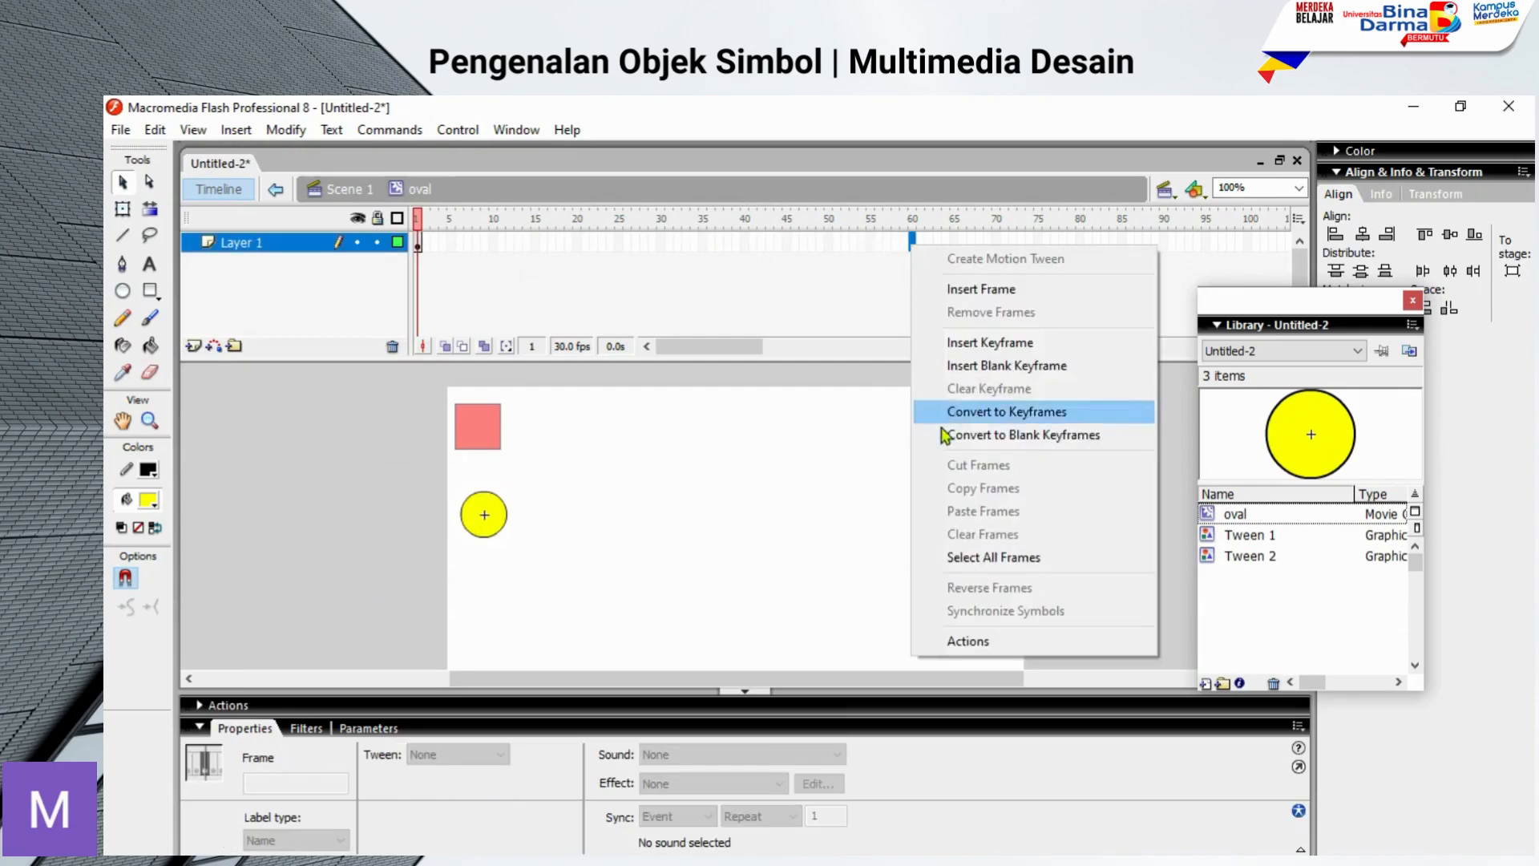
left_click(960, 353)
right_click(614, 245)
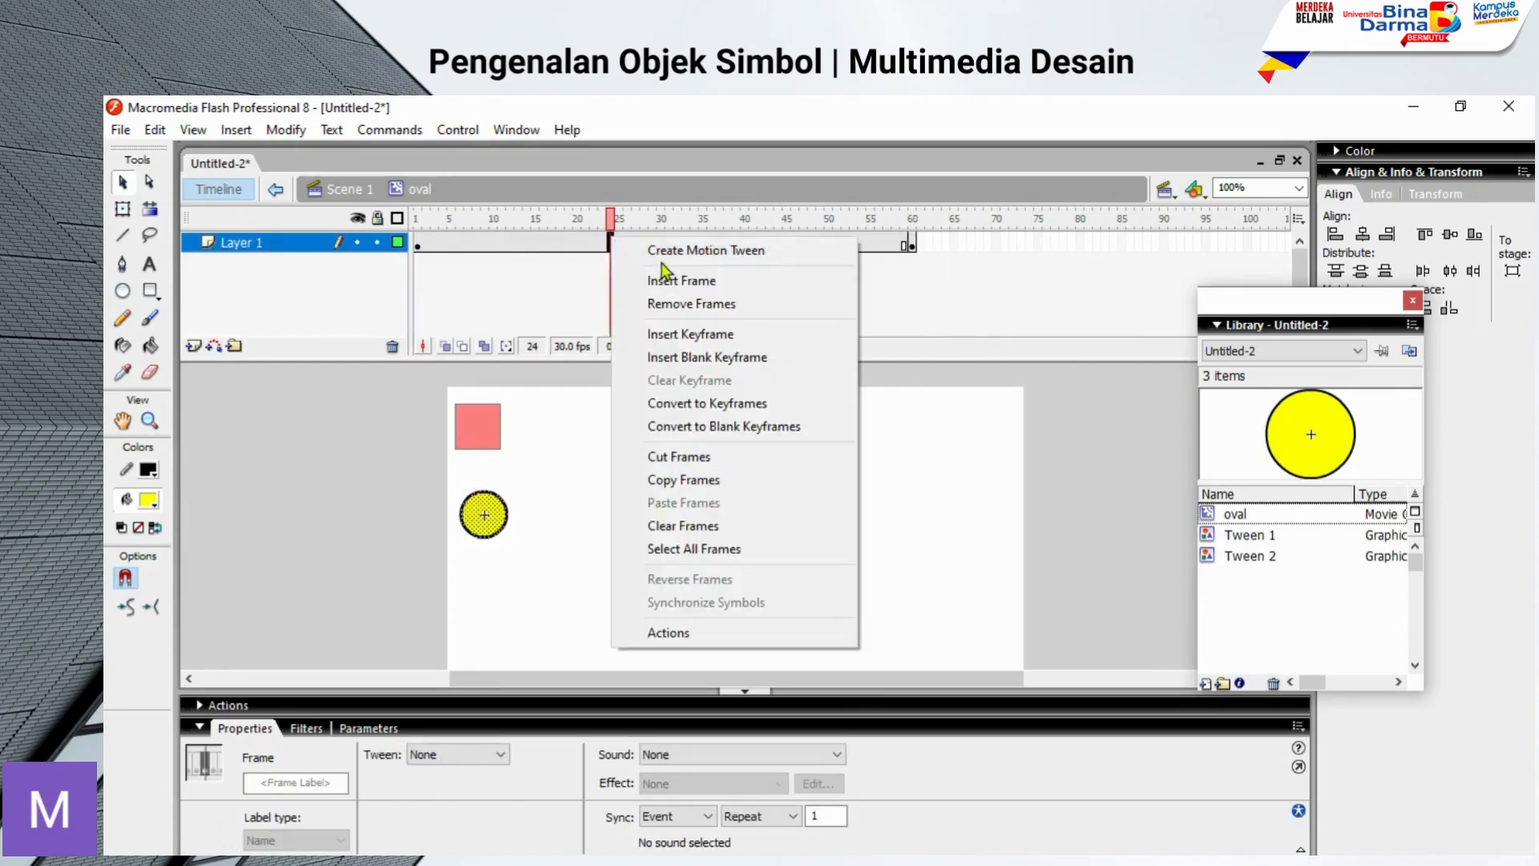
left_click(646, 252)
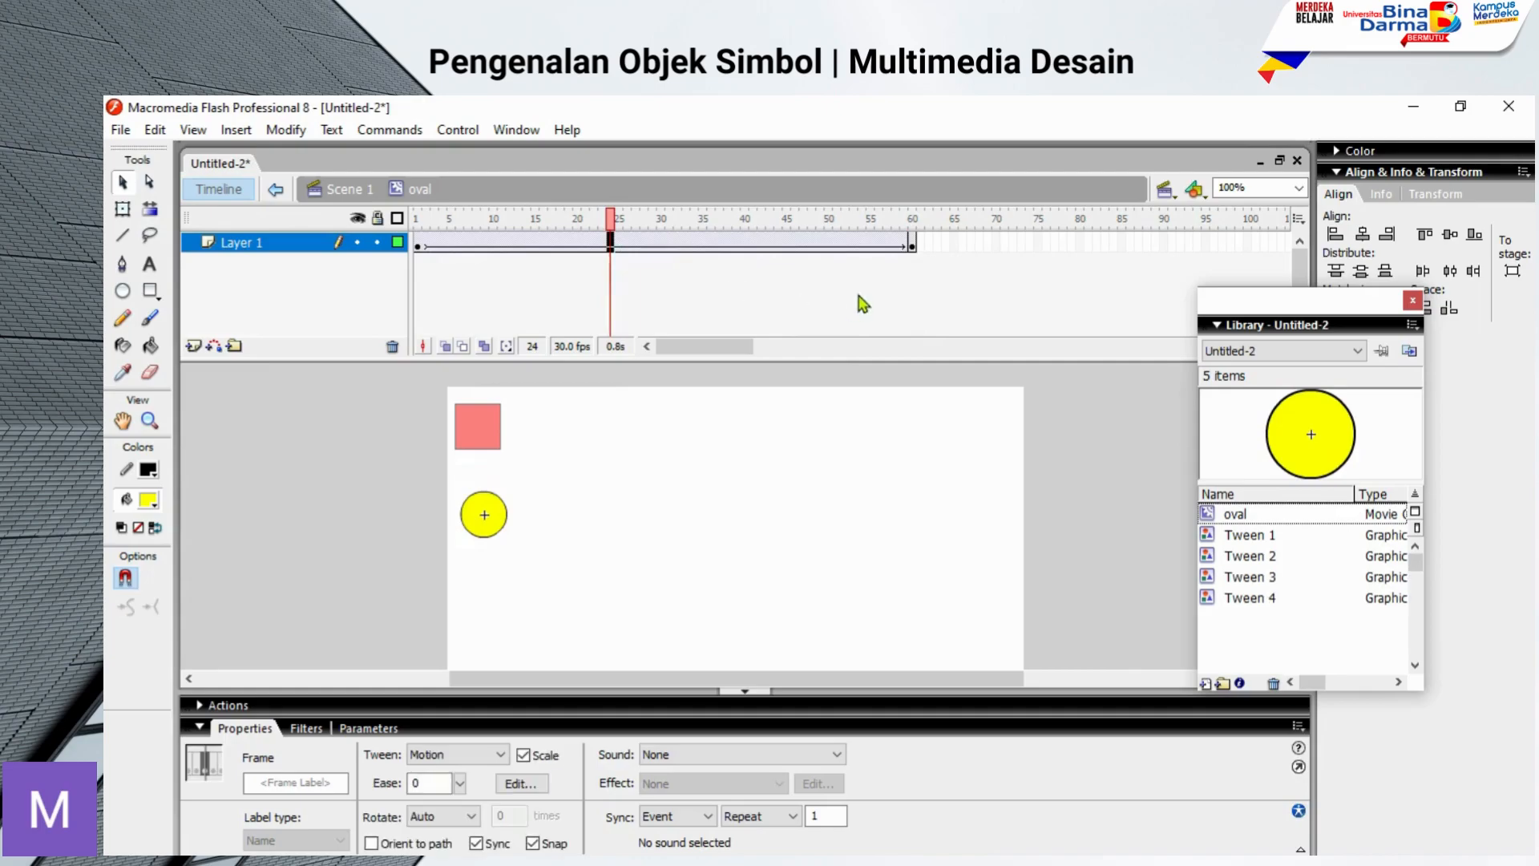
Step: Move the circle at frame 60 horizontally to the stage's right side, at about X 460
left_click(913, 245)
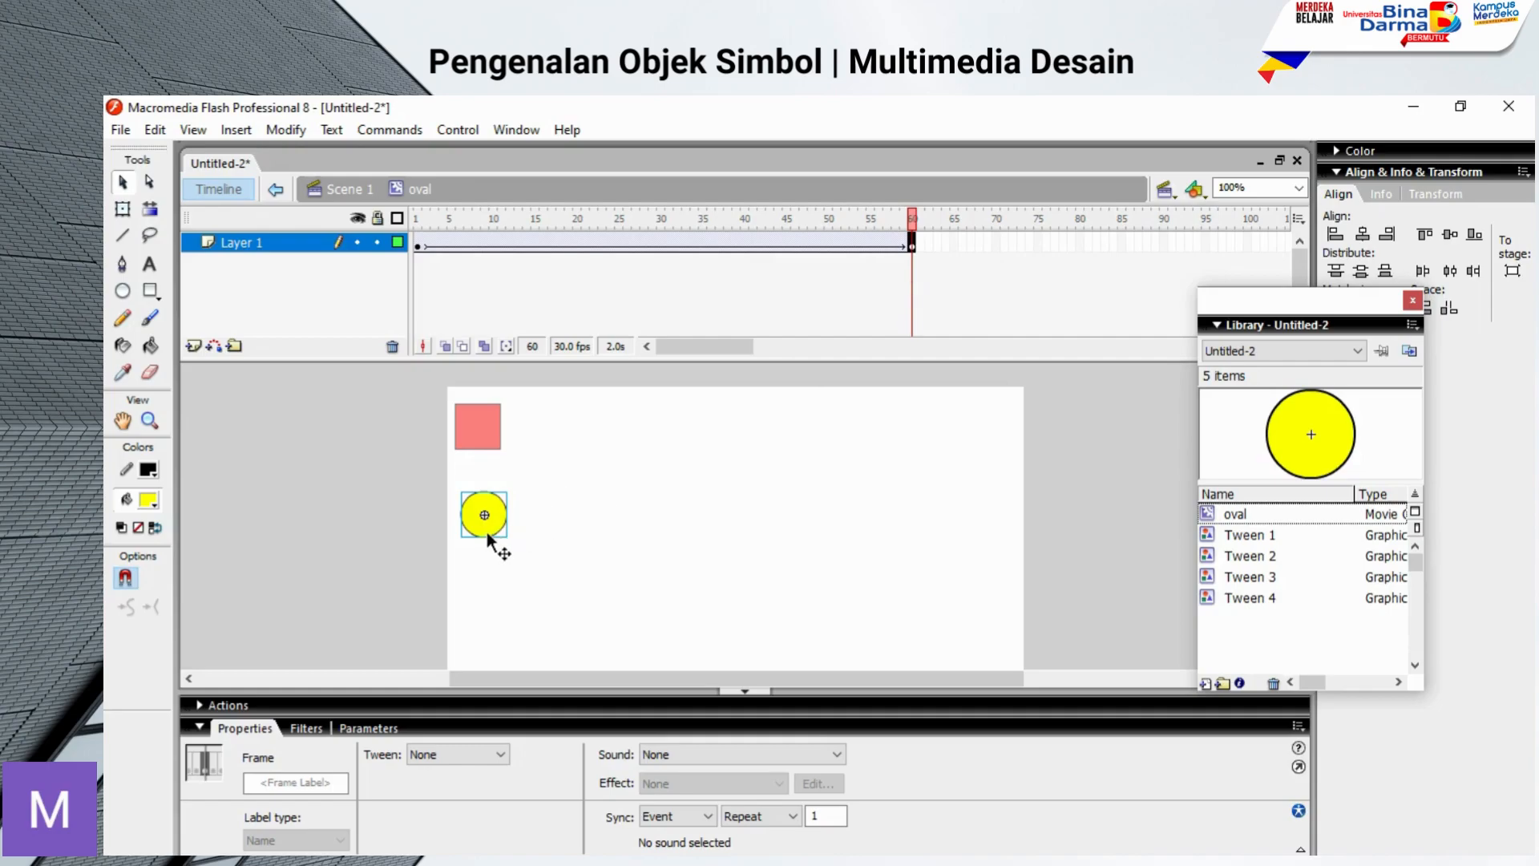
left_click_drag(489, 534, 989, 537)
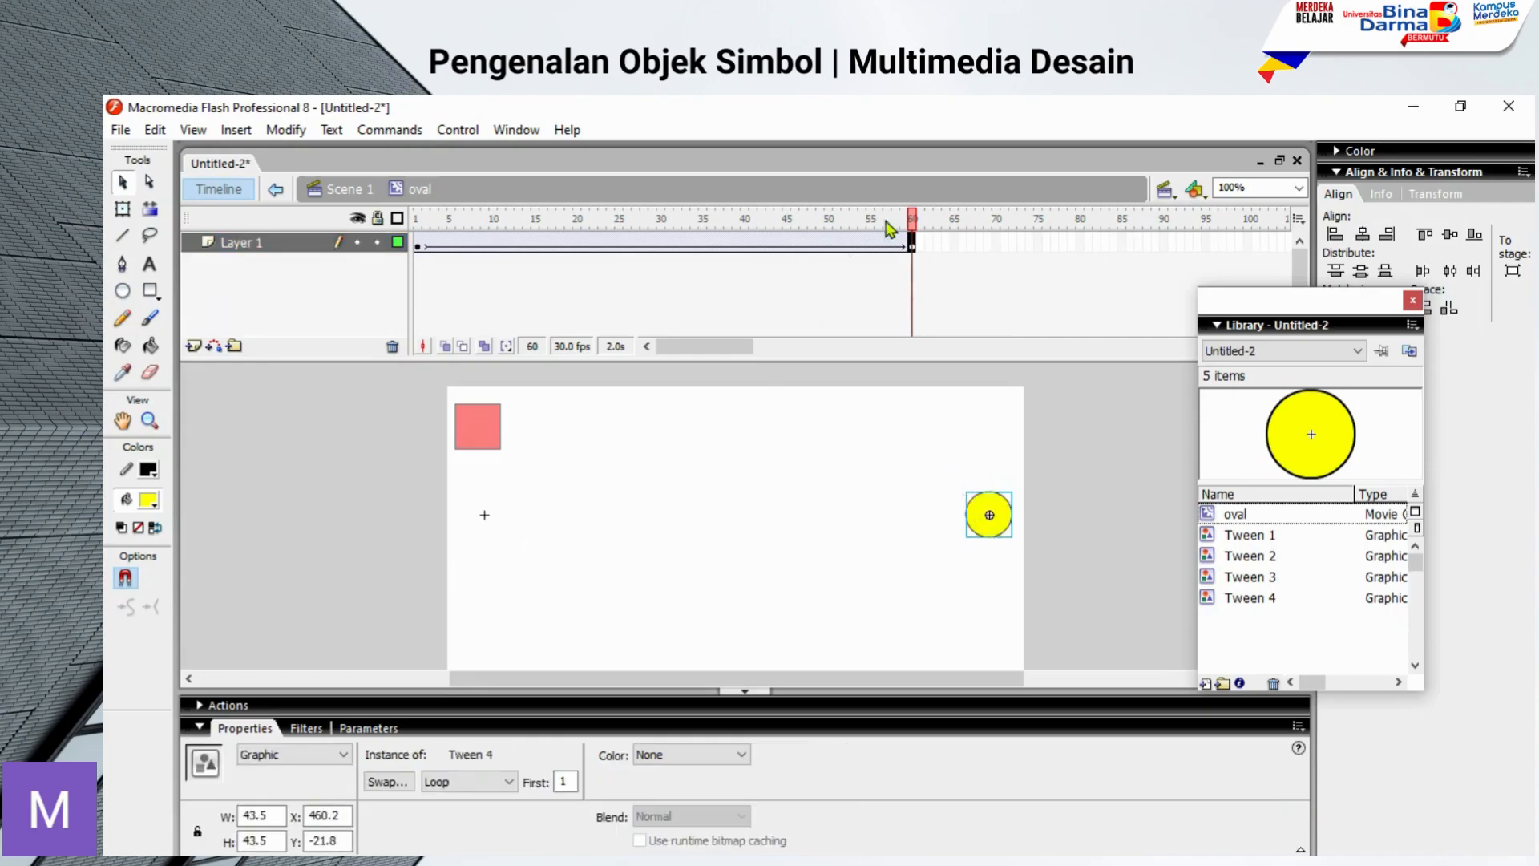
left_click_drag(914, 231, 918, 304)
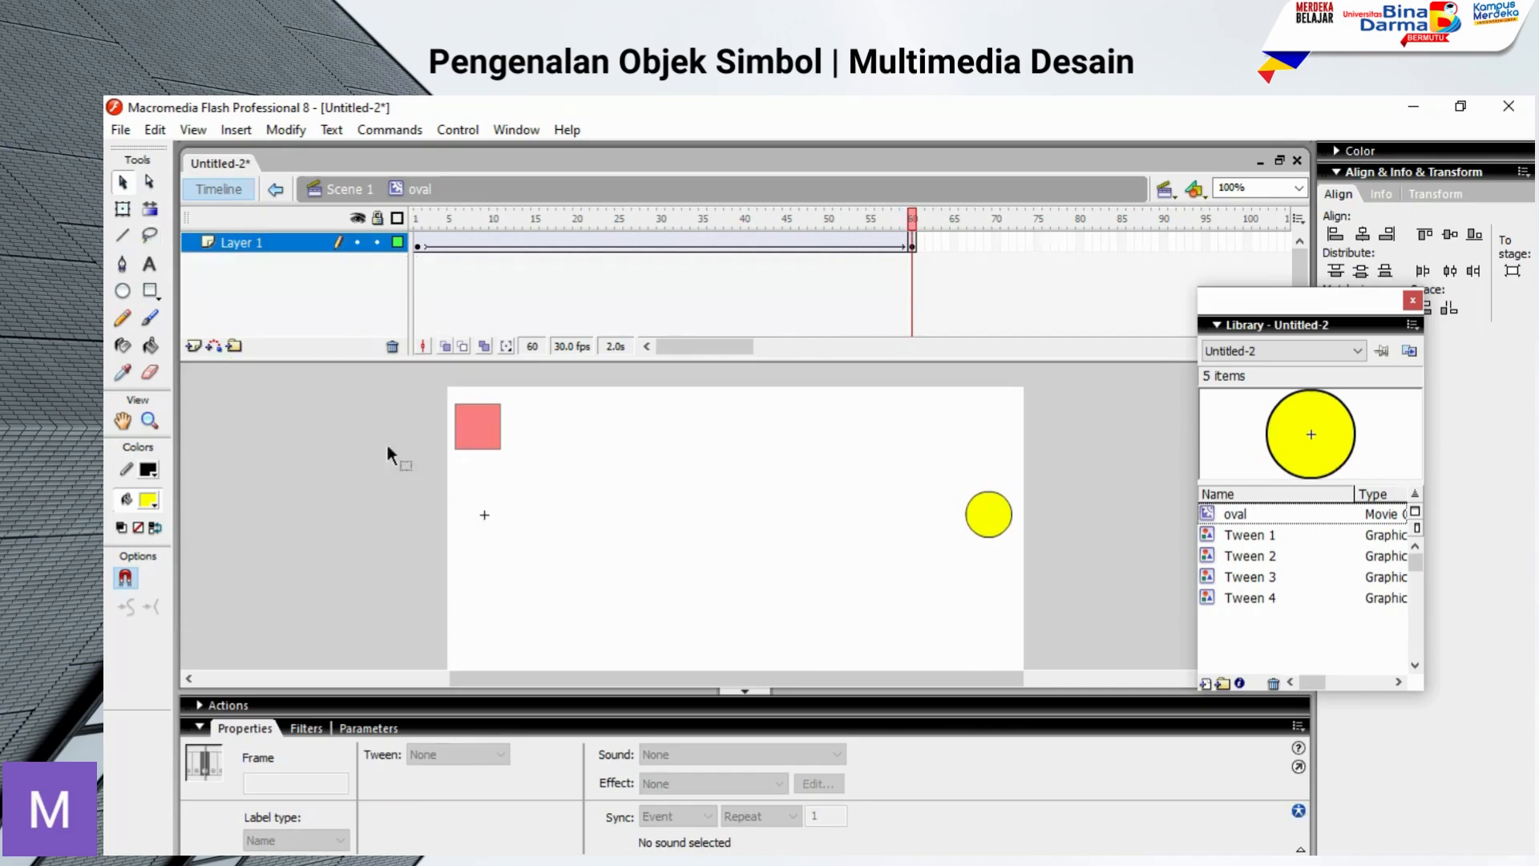
Step: Return to Scene 1 and test the movie to compare the motion of the square and circle
left_click(275, 193)
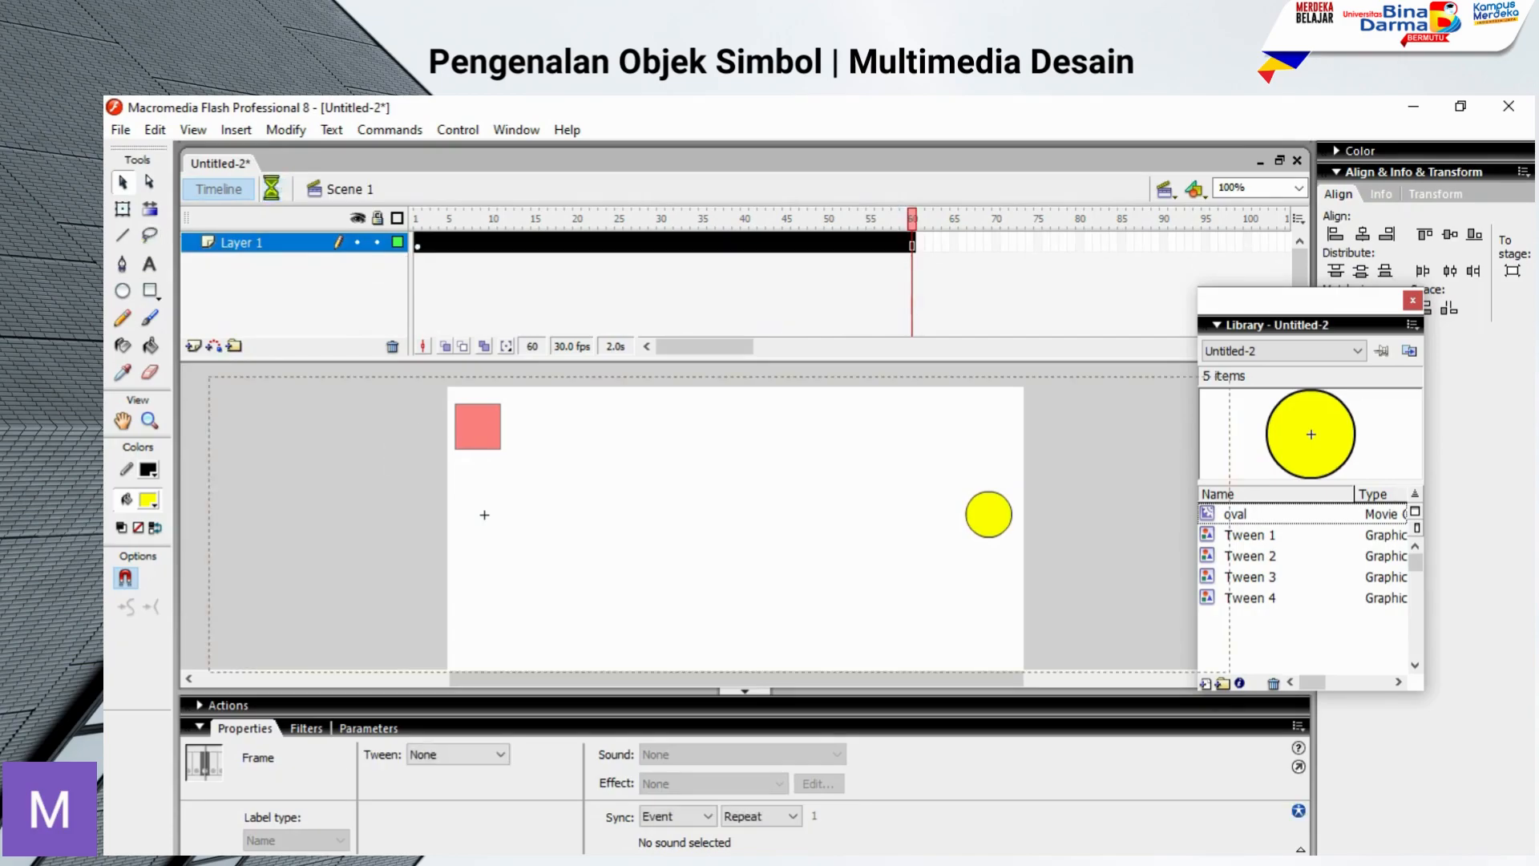
left_click(782, 622)
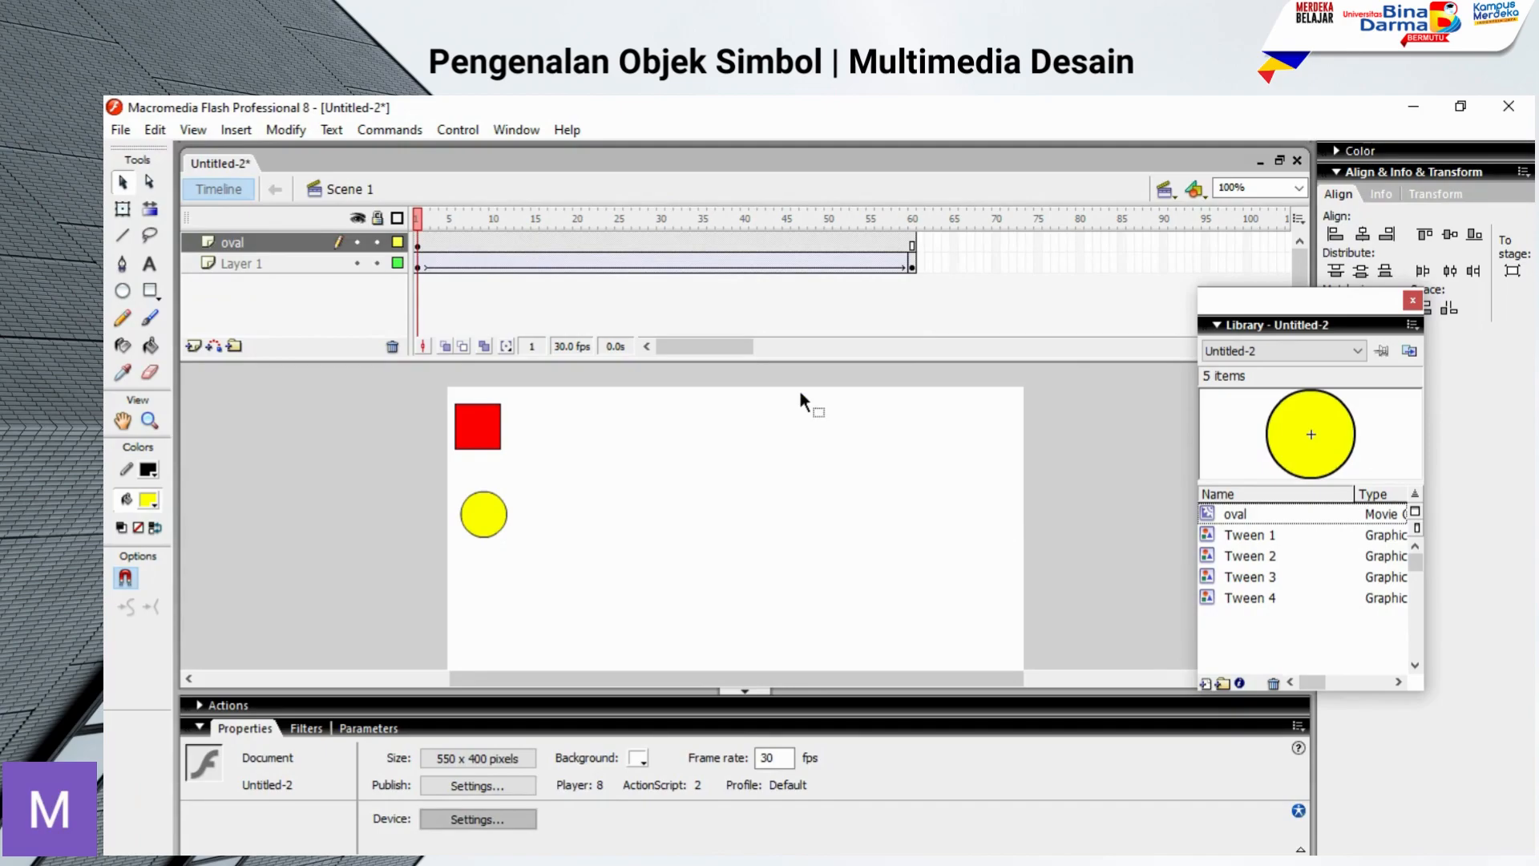
key("ctrl+Return")
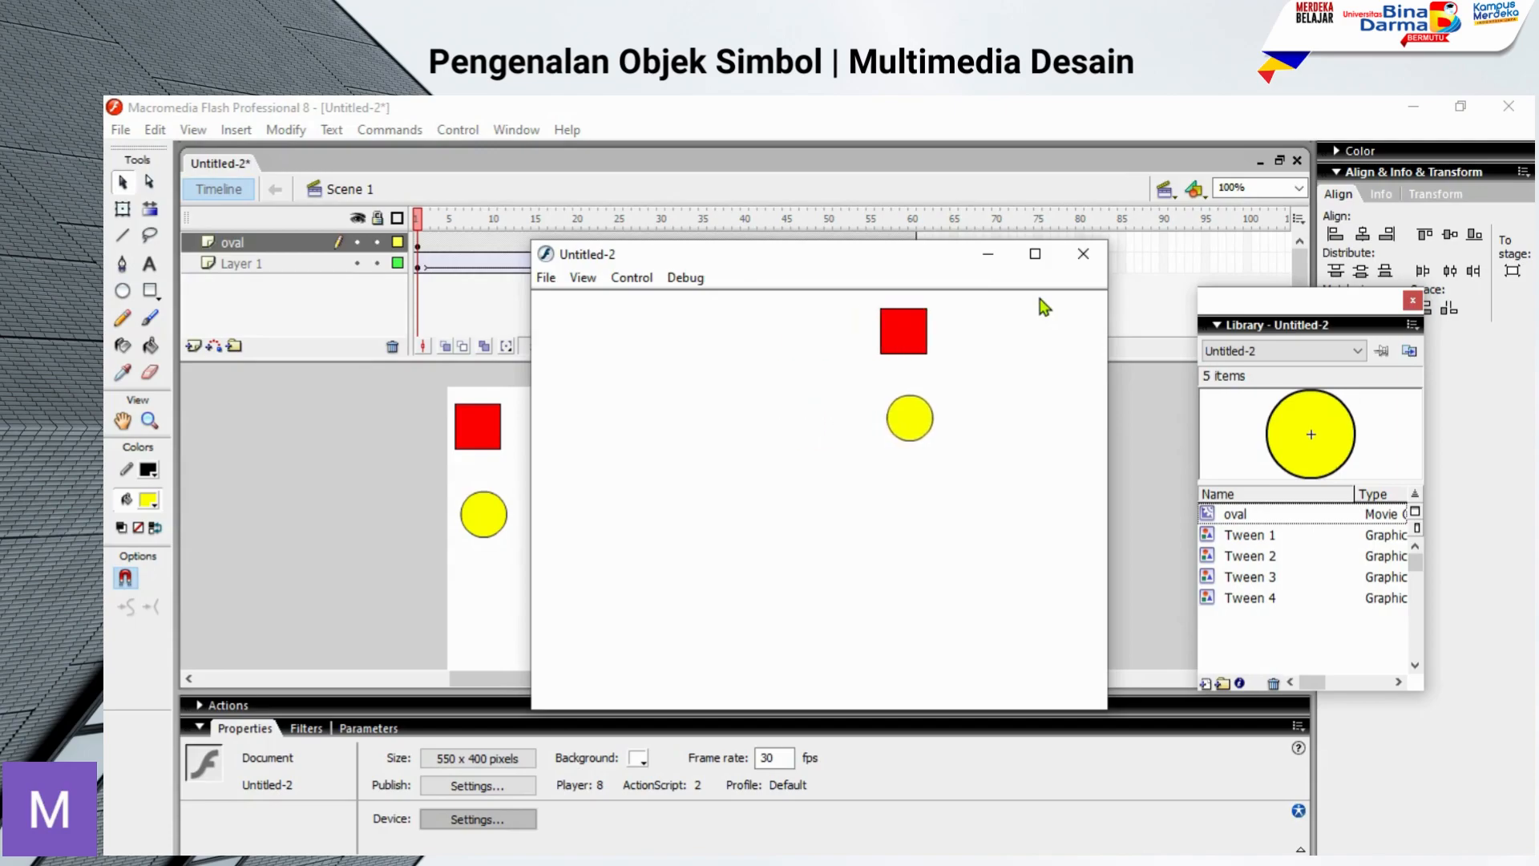
Step: Close the movie test, look inside the oval movie clip at its own tween timeline, and return to Scene 1
left_click(1081, 254)
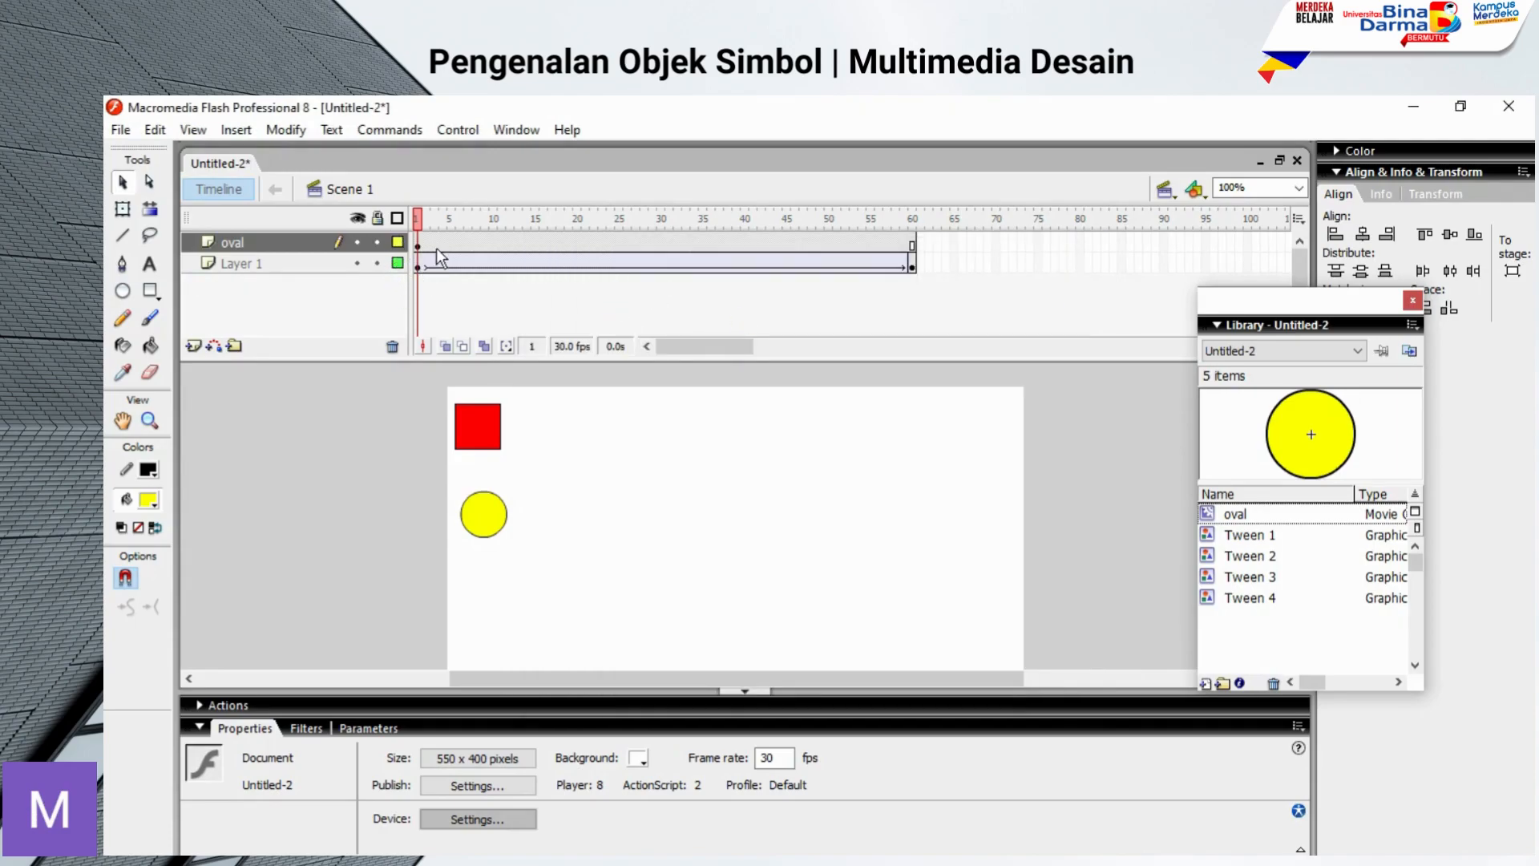
left_click(233, 243)
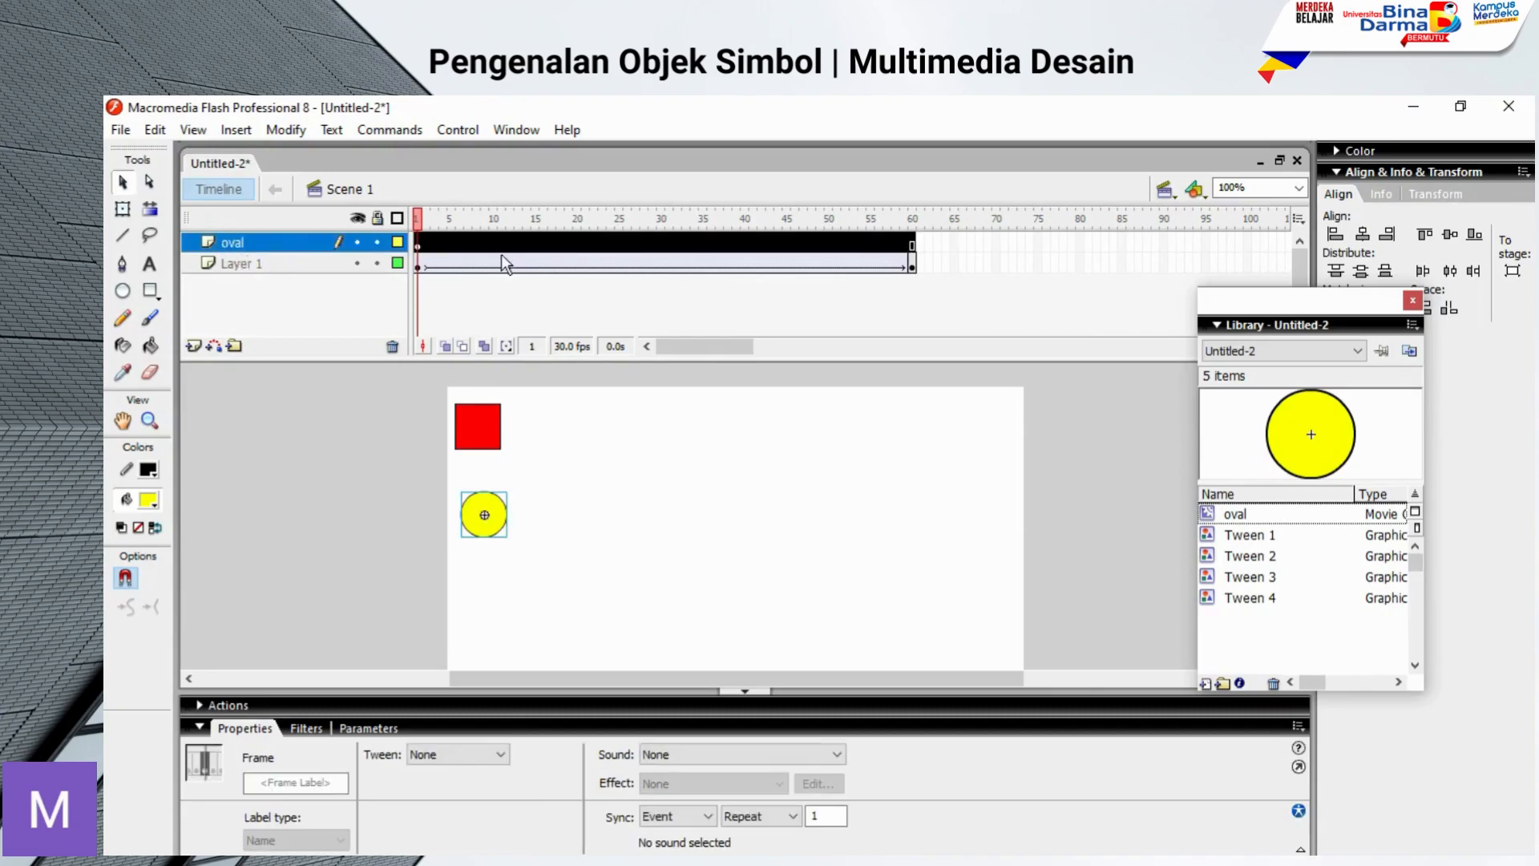
left_click(666, 315)
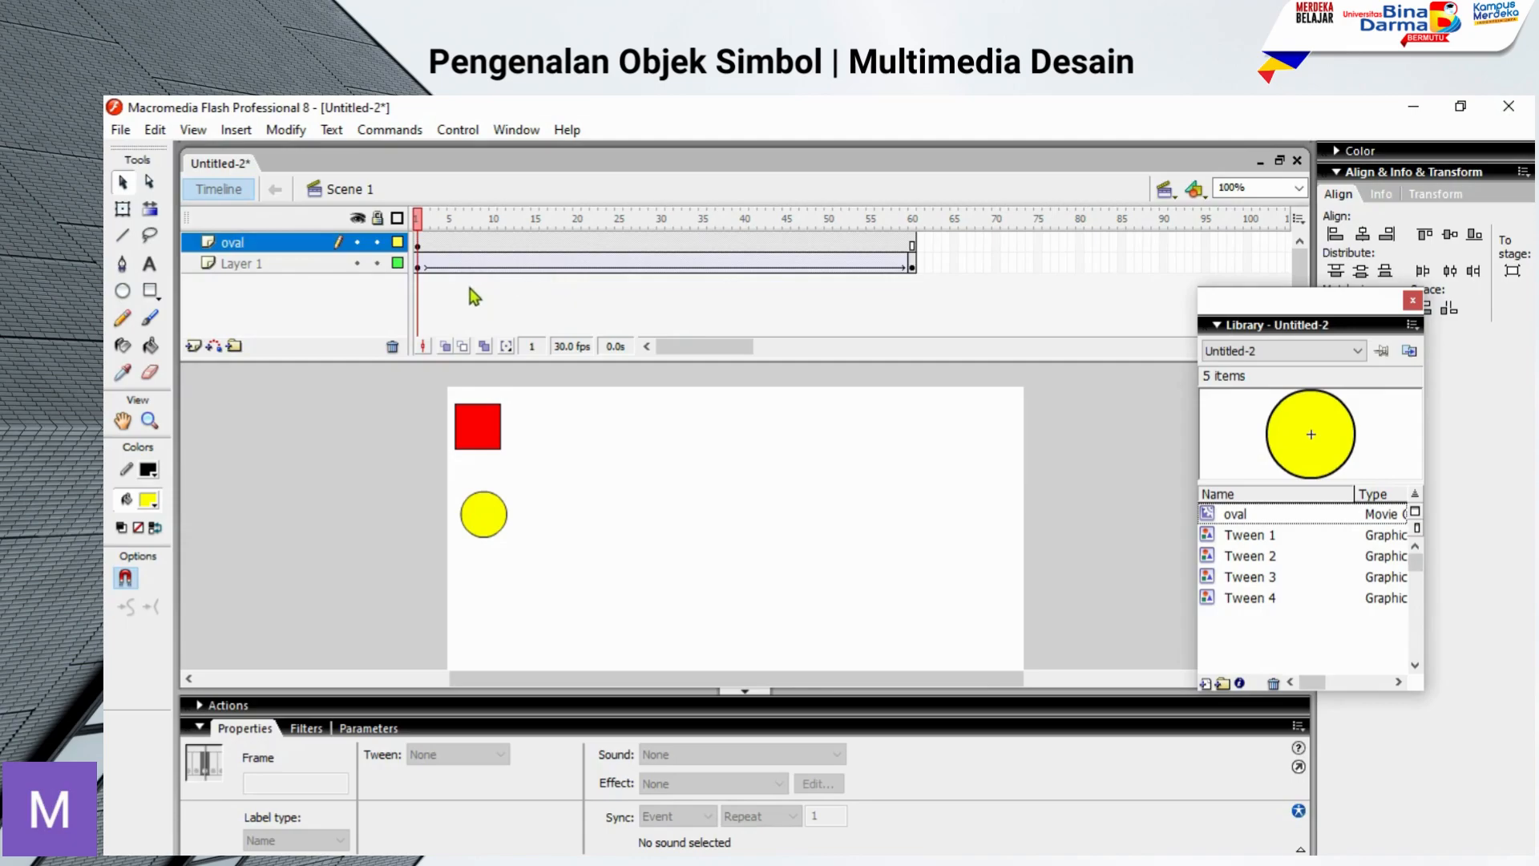
double_click(486, 515)
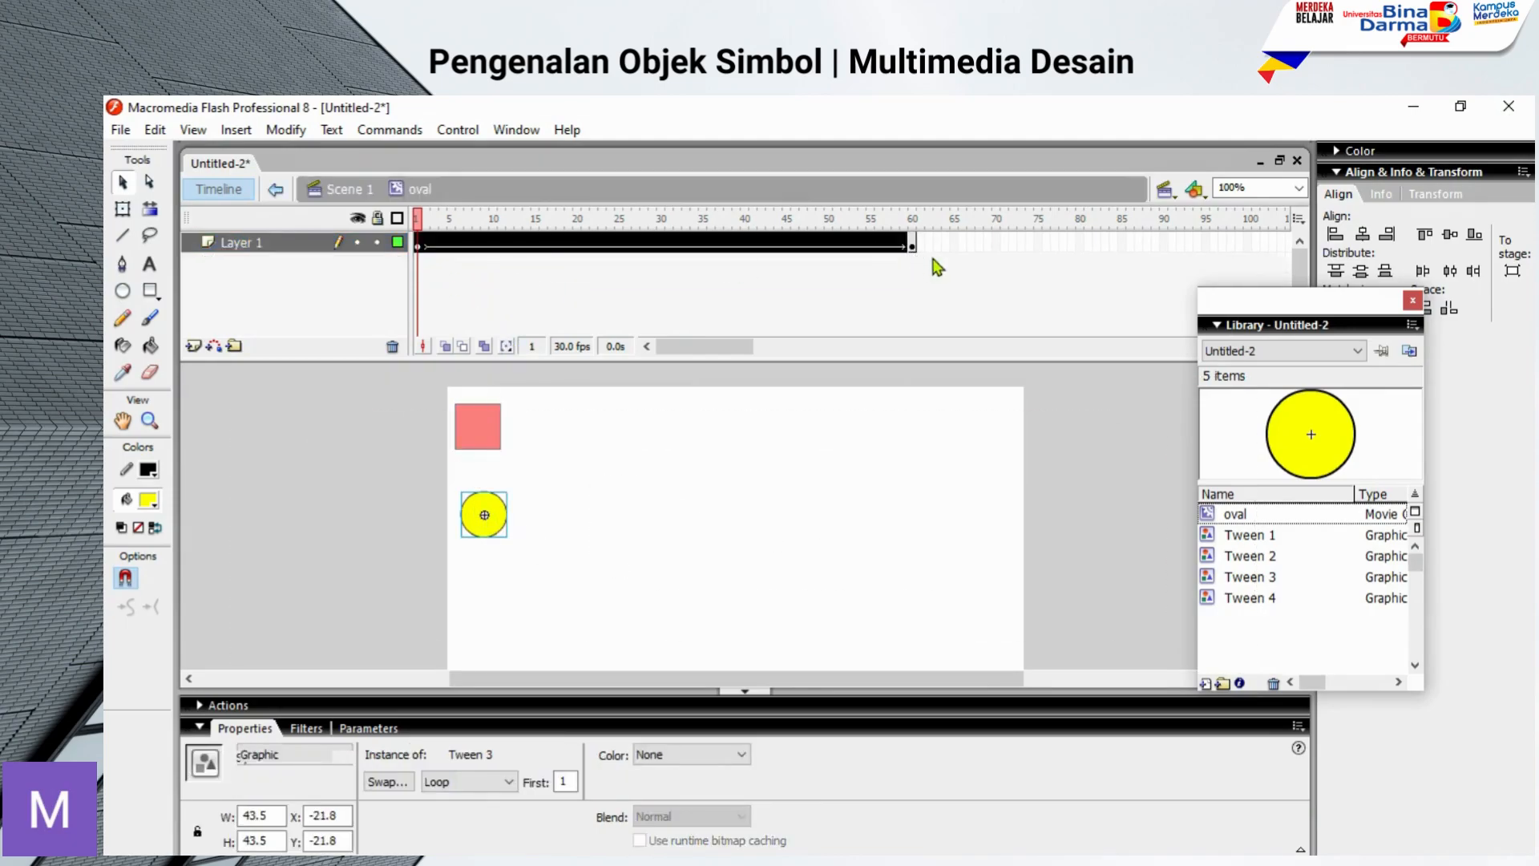
left_click(936, 267)
left_click(275, 189)
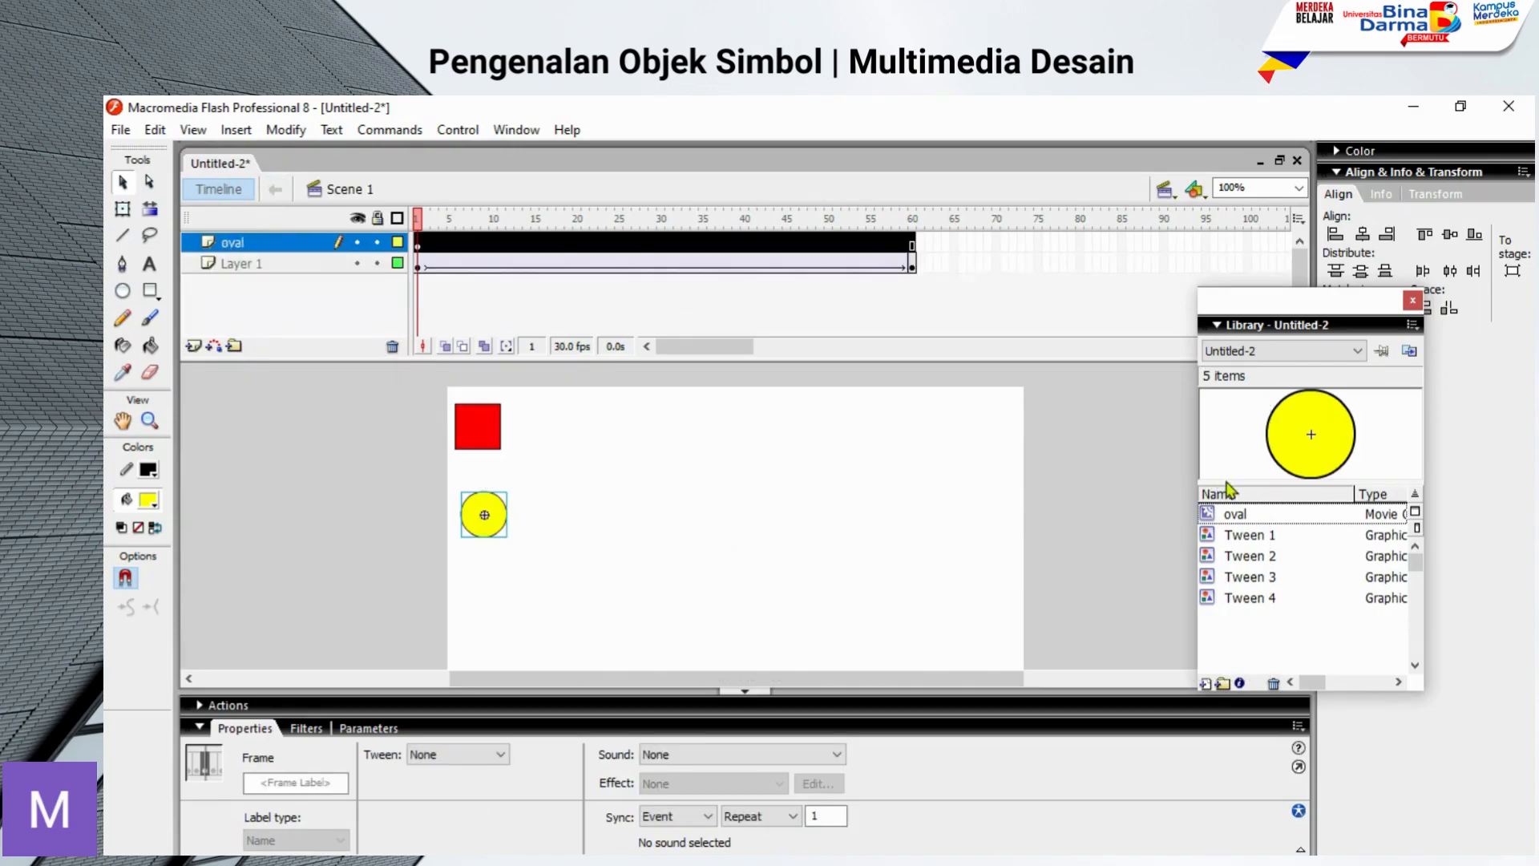
left_click_drag(1232, 514, 680, 556)
left_click_drag(1266, 578, 1094, 545)
left_click(543, 553)
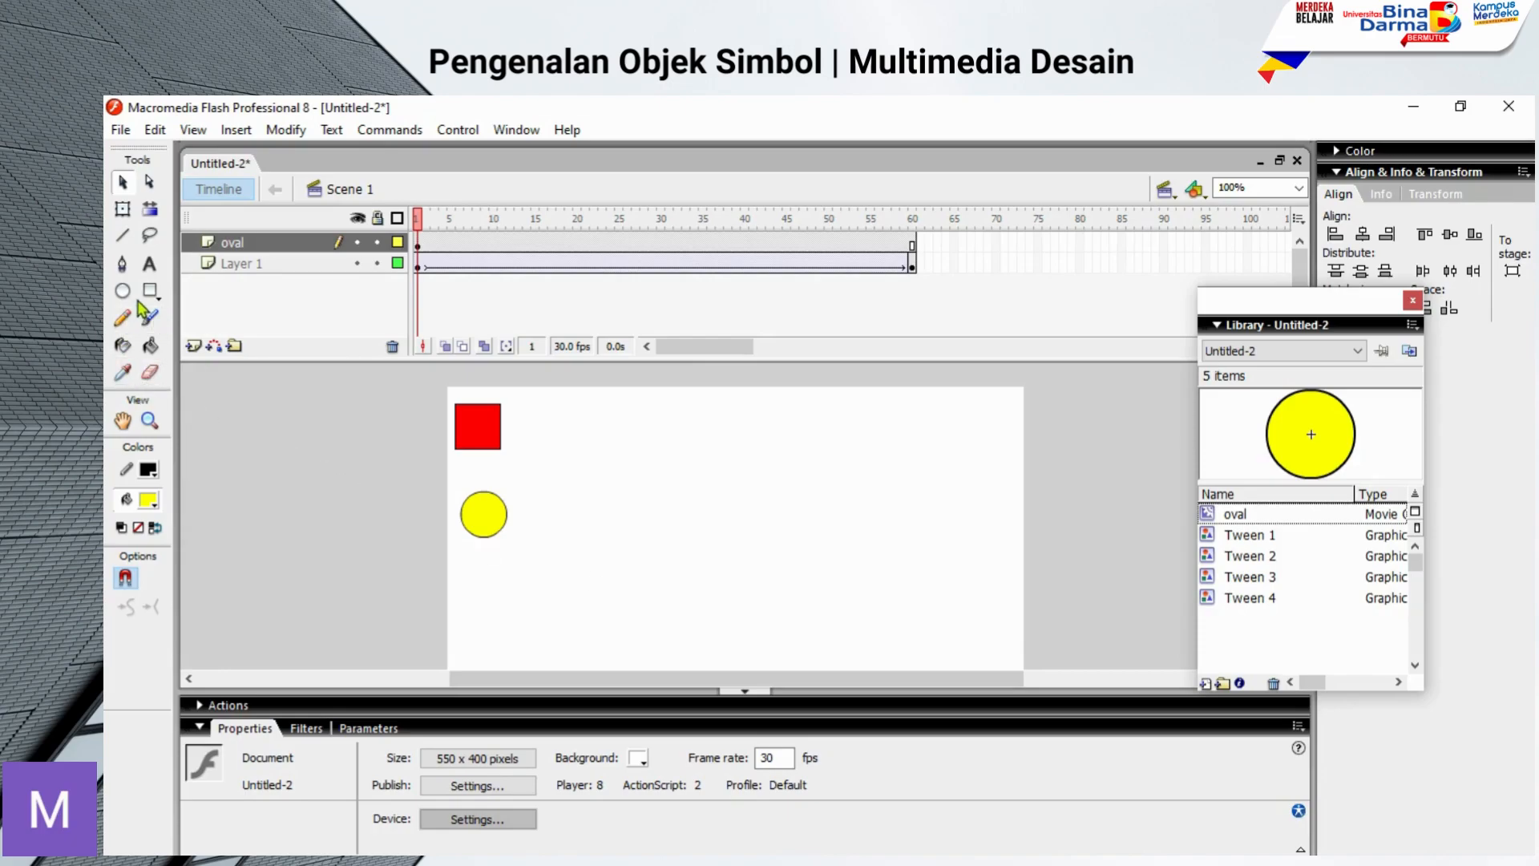
Step: Insert a new layer above the oval layer and name it BT
left_click(193, 348)
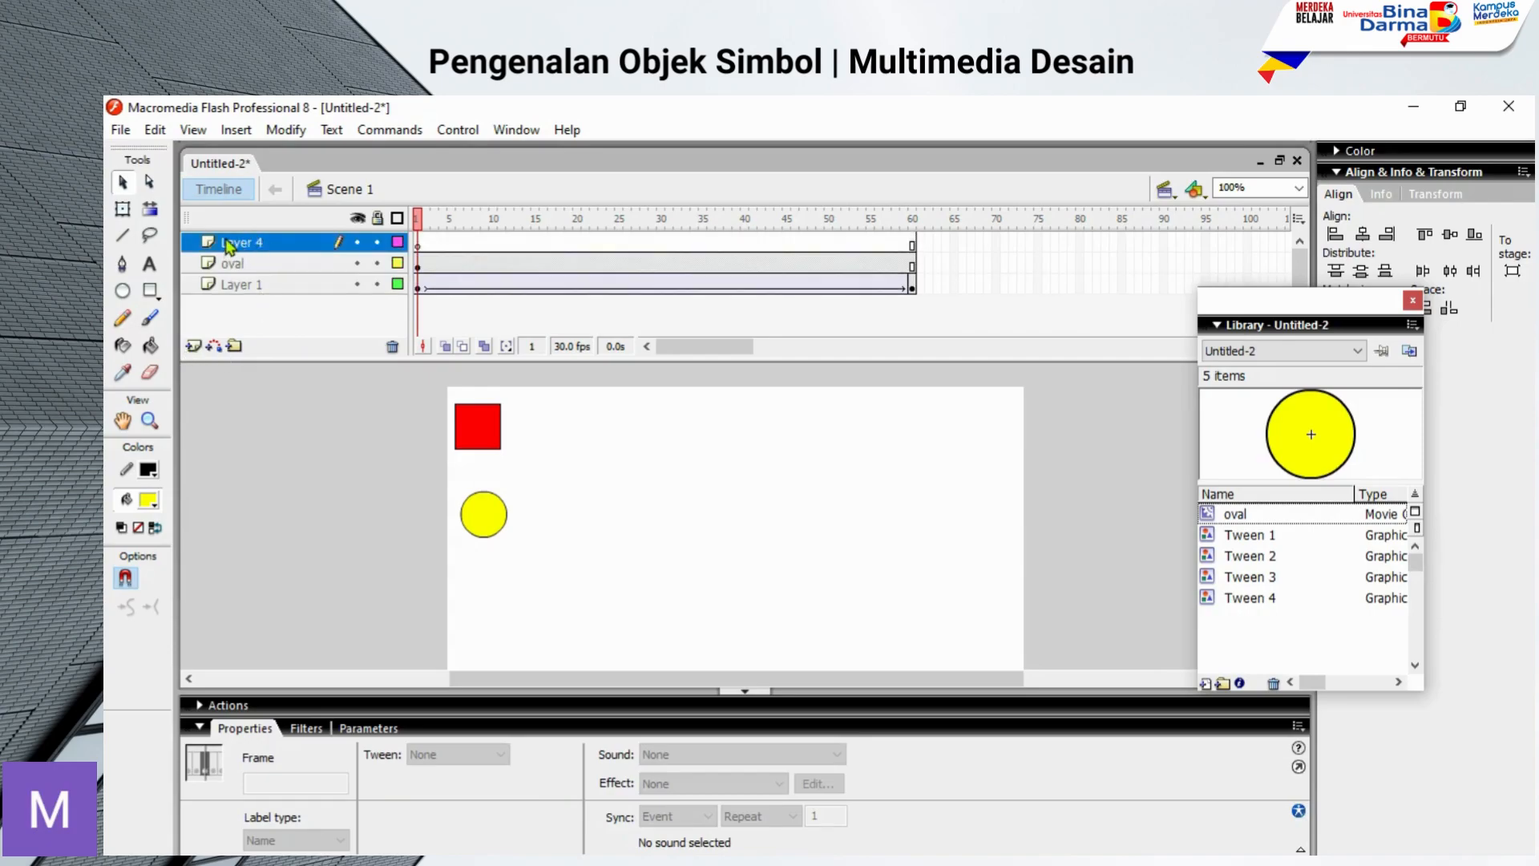
double_click(255, 241)
type("BT")
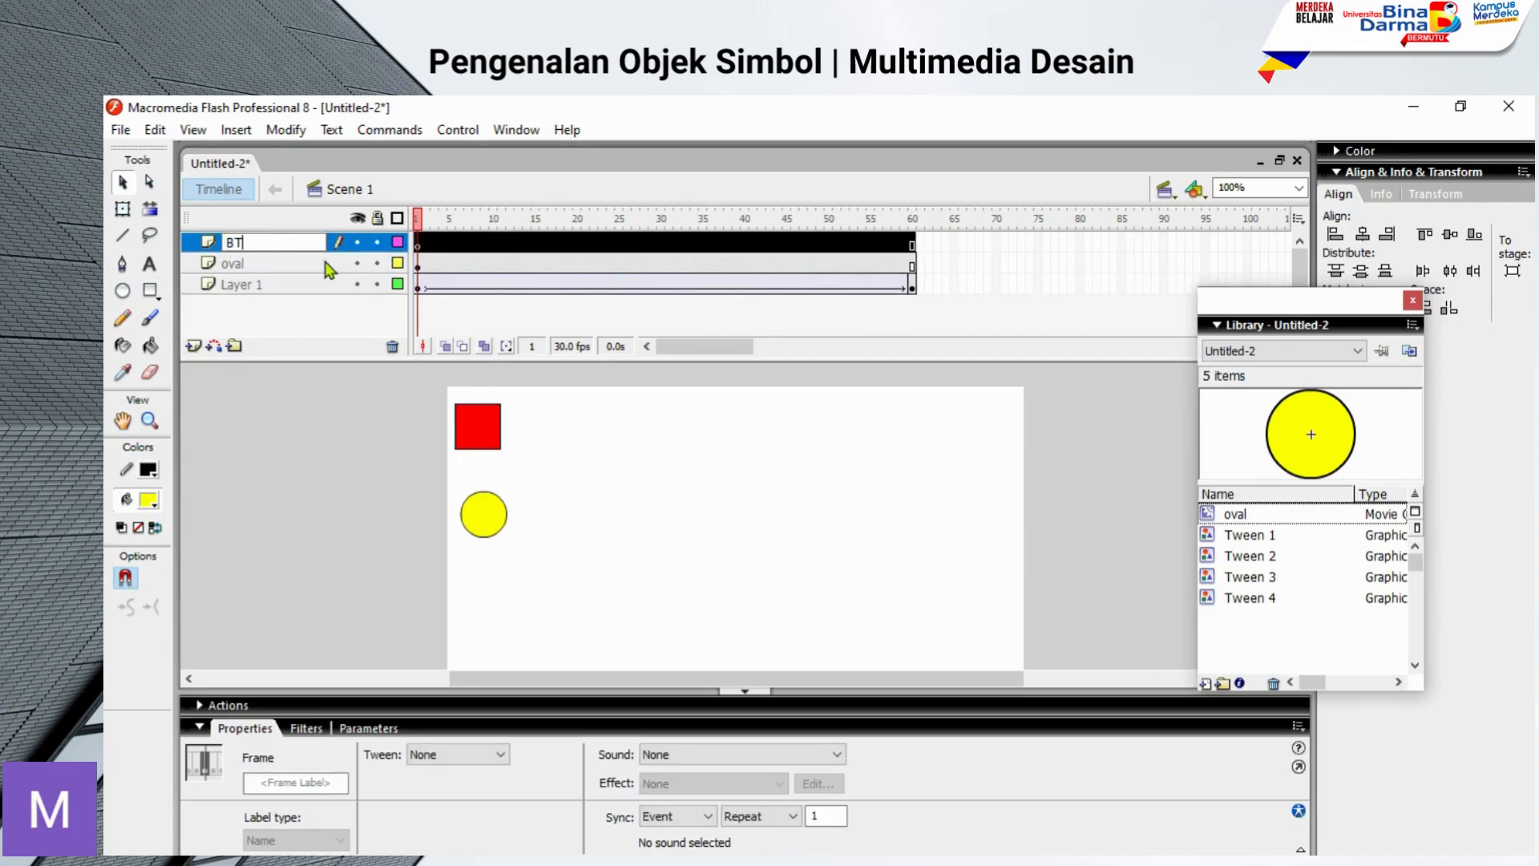
key("Return")
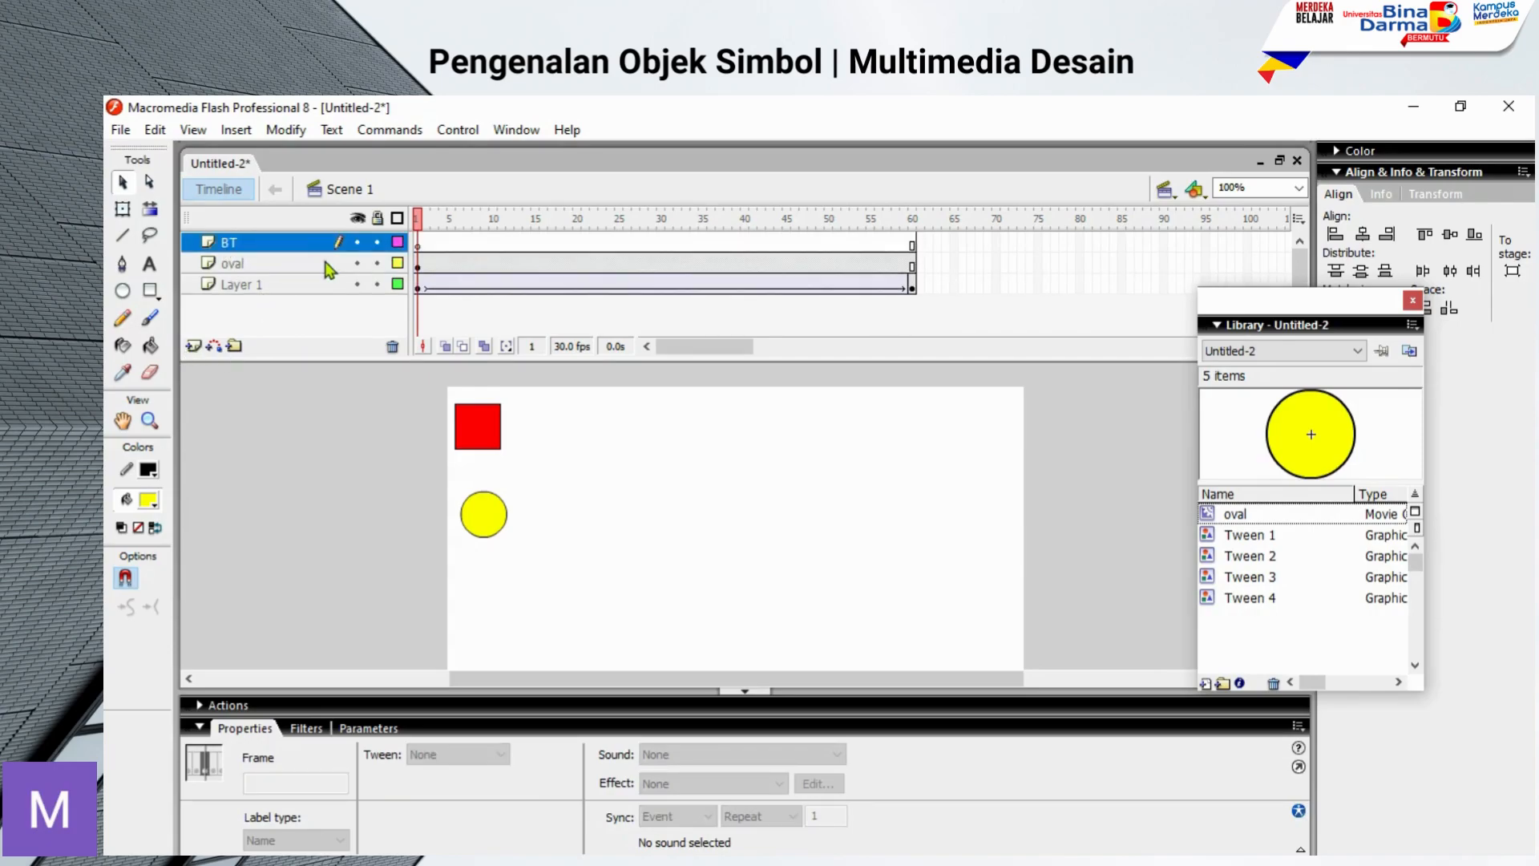
Step: On the BT layer, draw a rectangle about 83 by 31 pixels with fill #0099CC below the yellow circle
left_click(150, 292)
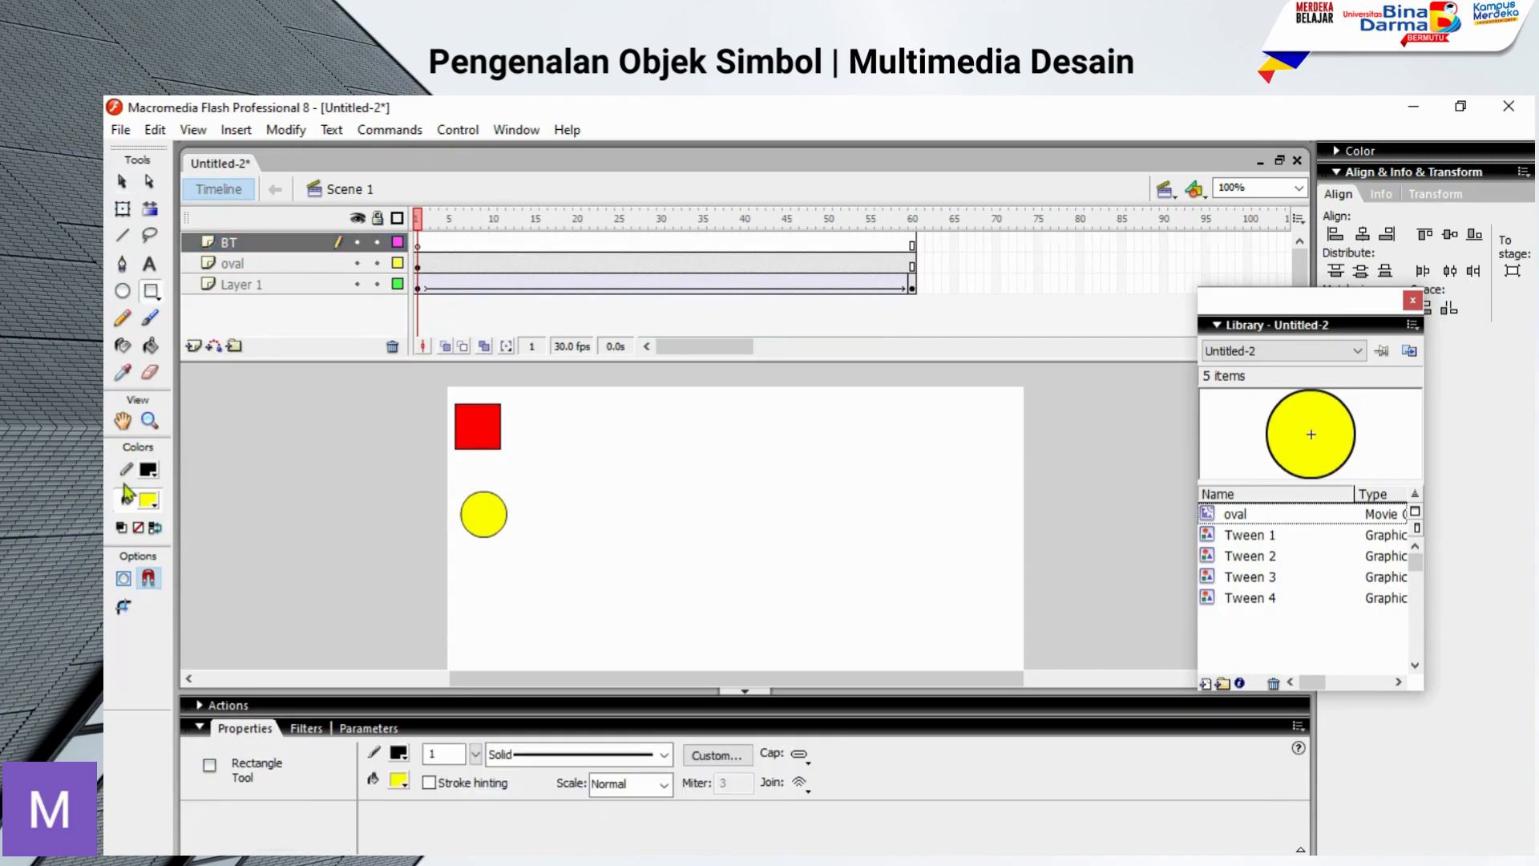
left_click(151, 502)
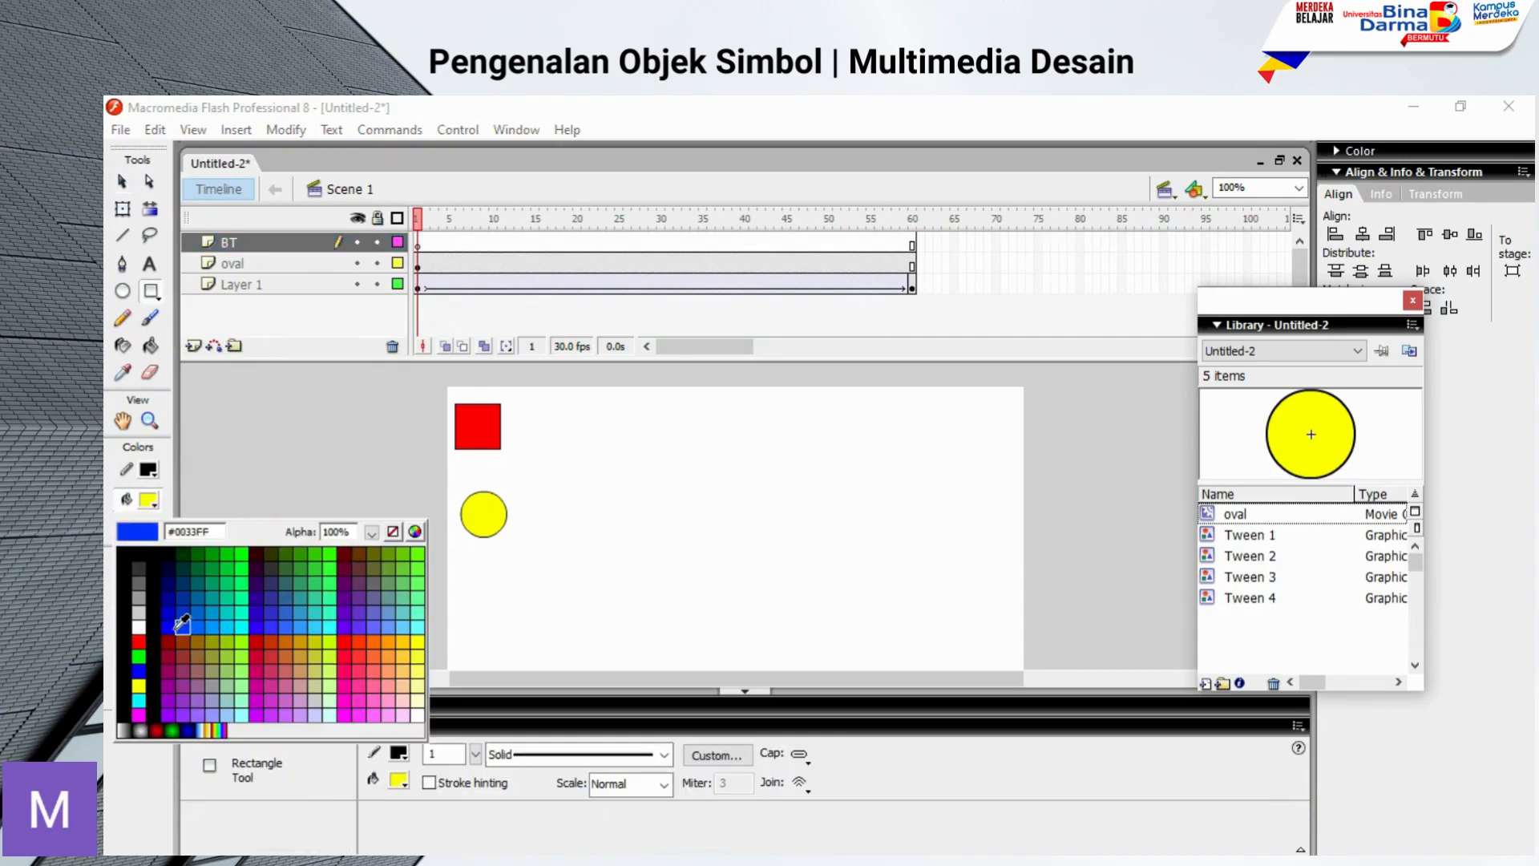
left_click(211, 612)
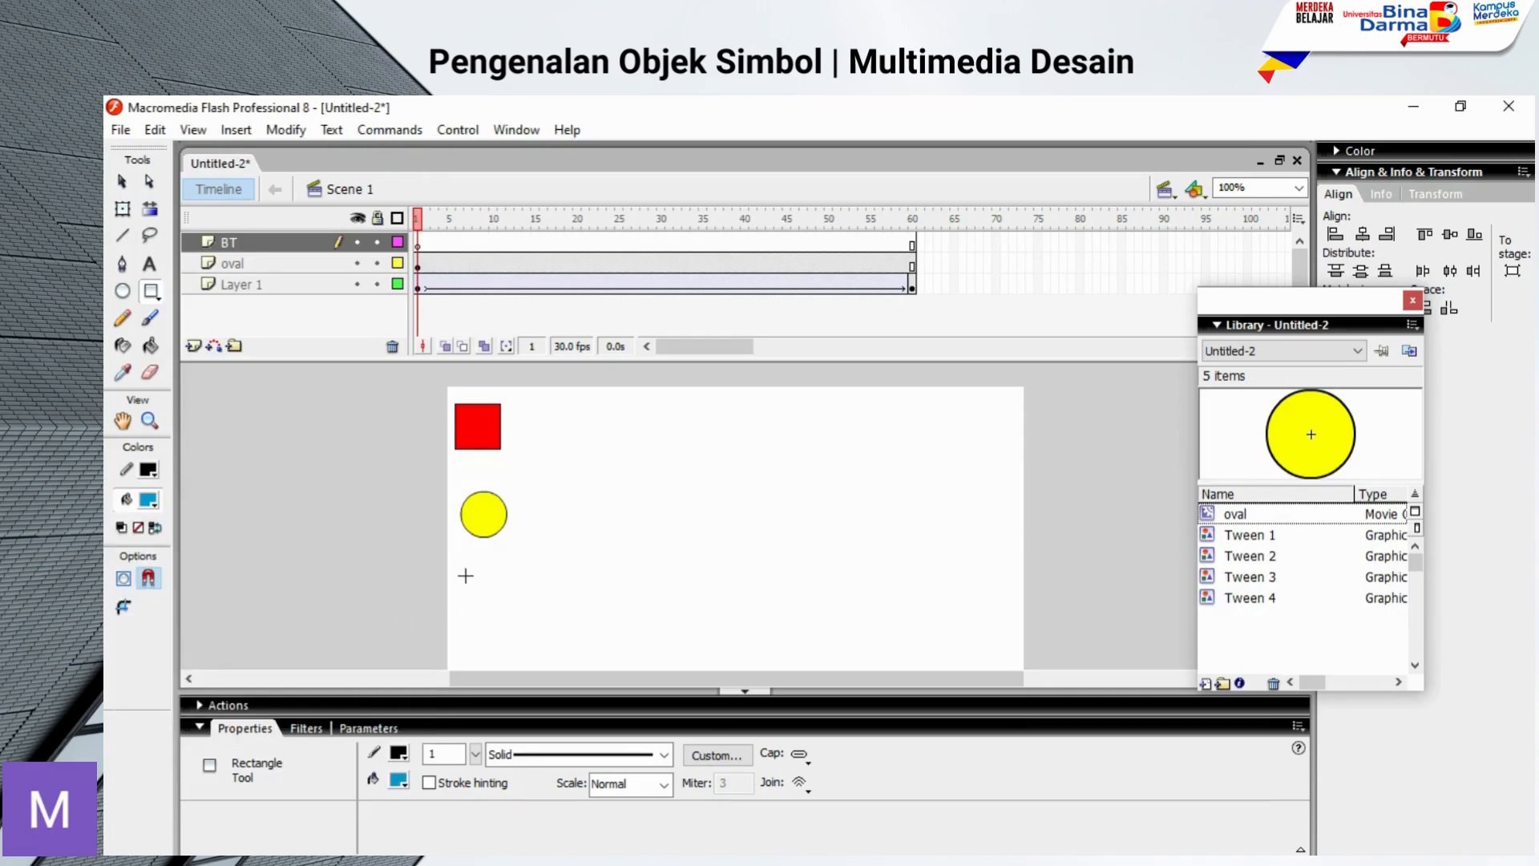
left_click_drag(465, 576, 553, 610)
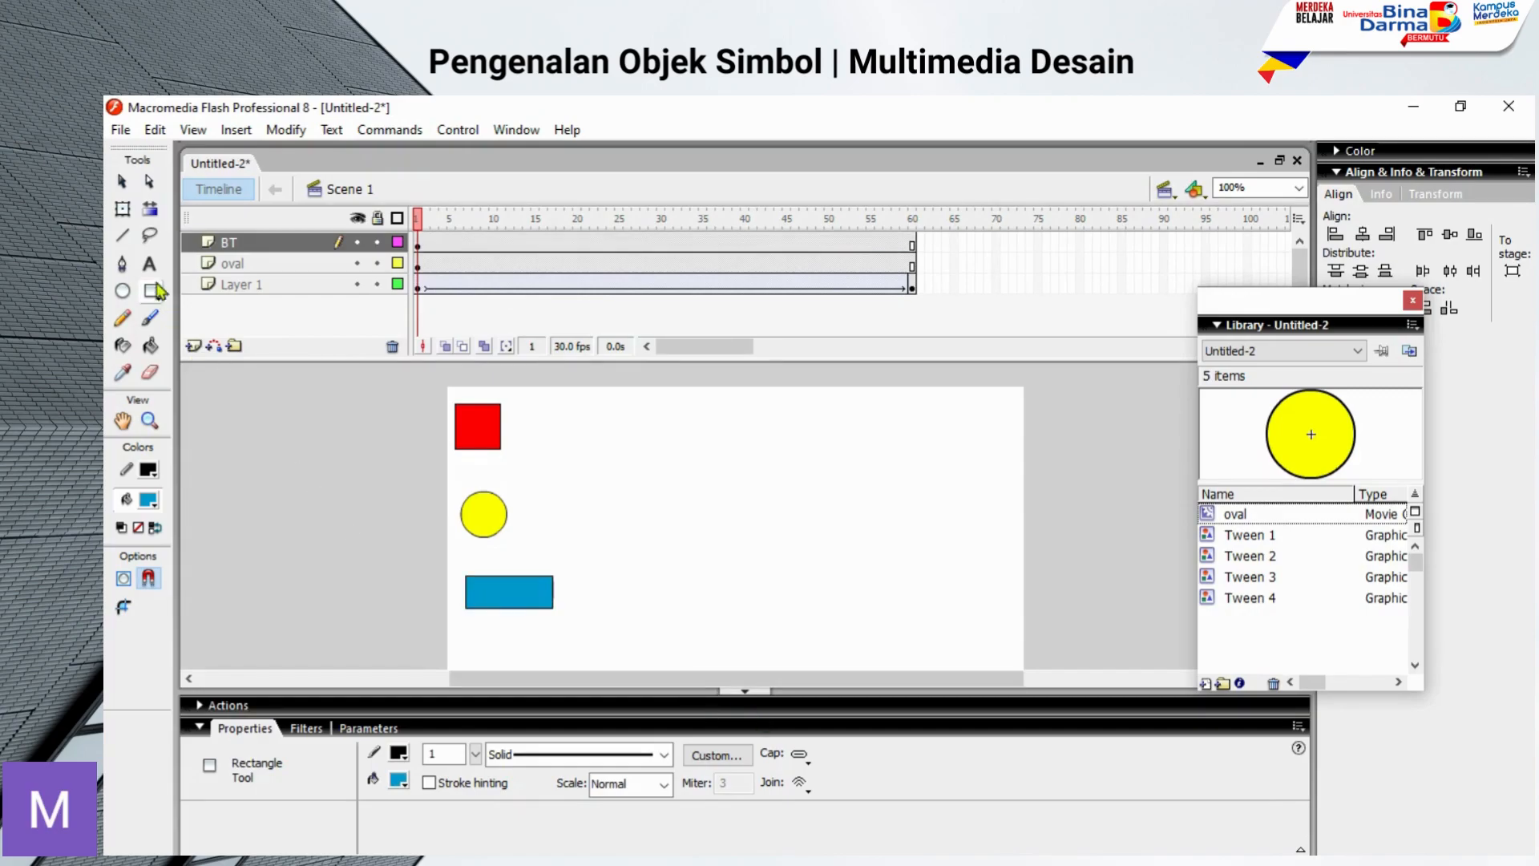
Step: Copy the whole blue rectangle with its outline, paste it in place, and move the copy horizontally right to about X 127
left_click(126, 191)
left_click_drag(420, 559, 595, 637)
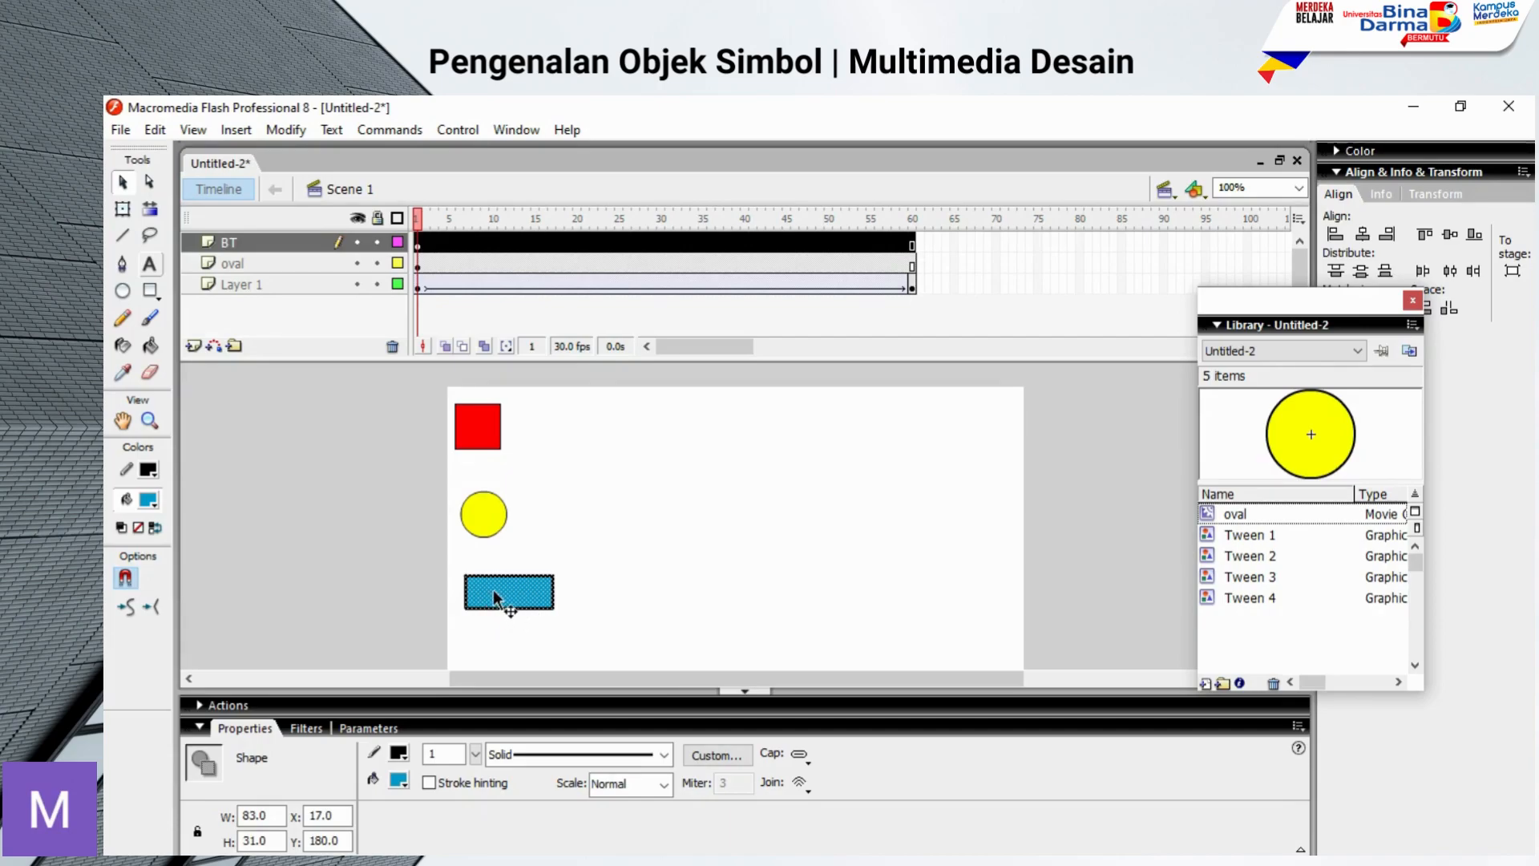
left_click(536, 611)
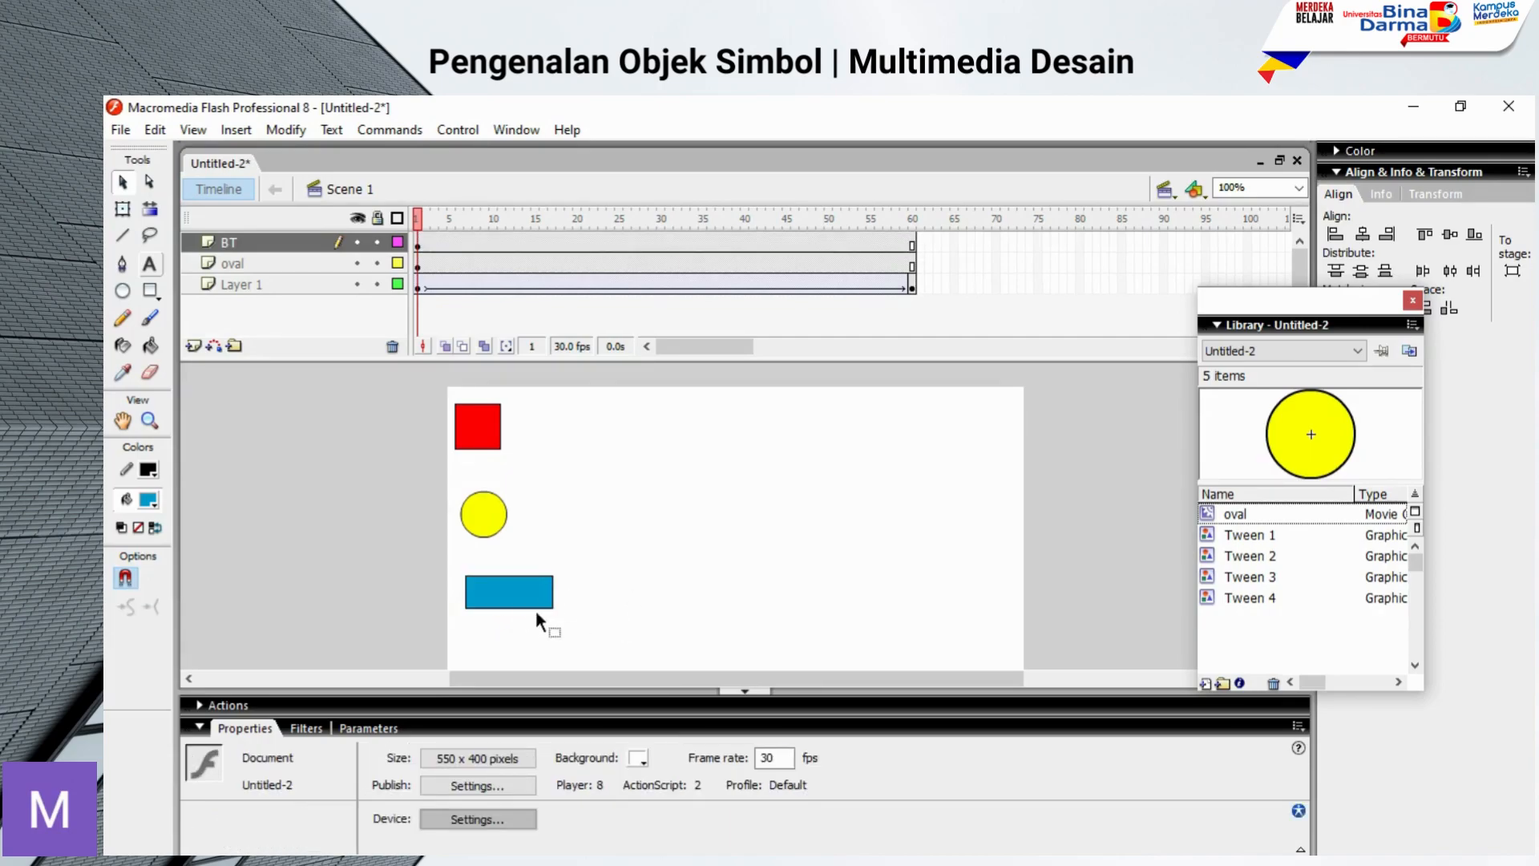
left_click(511, 593)
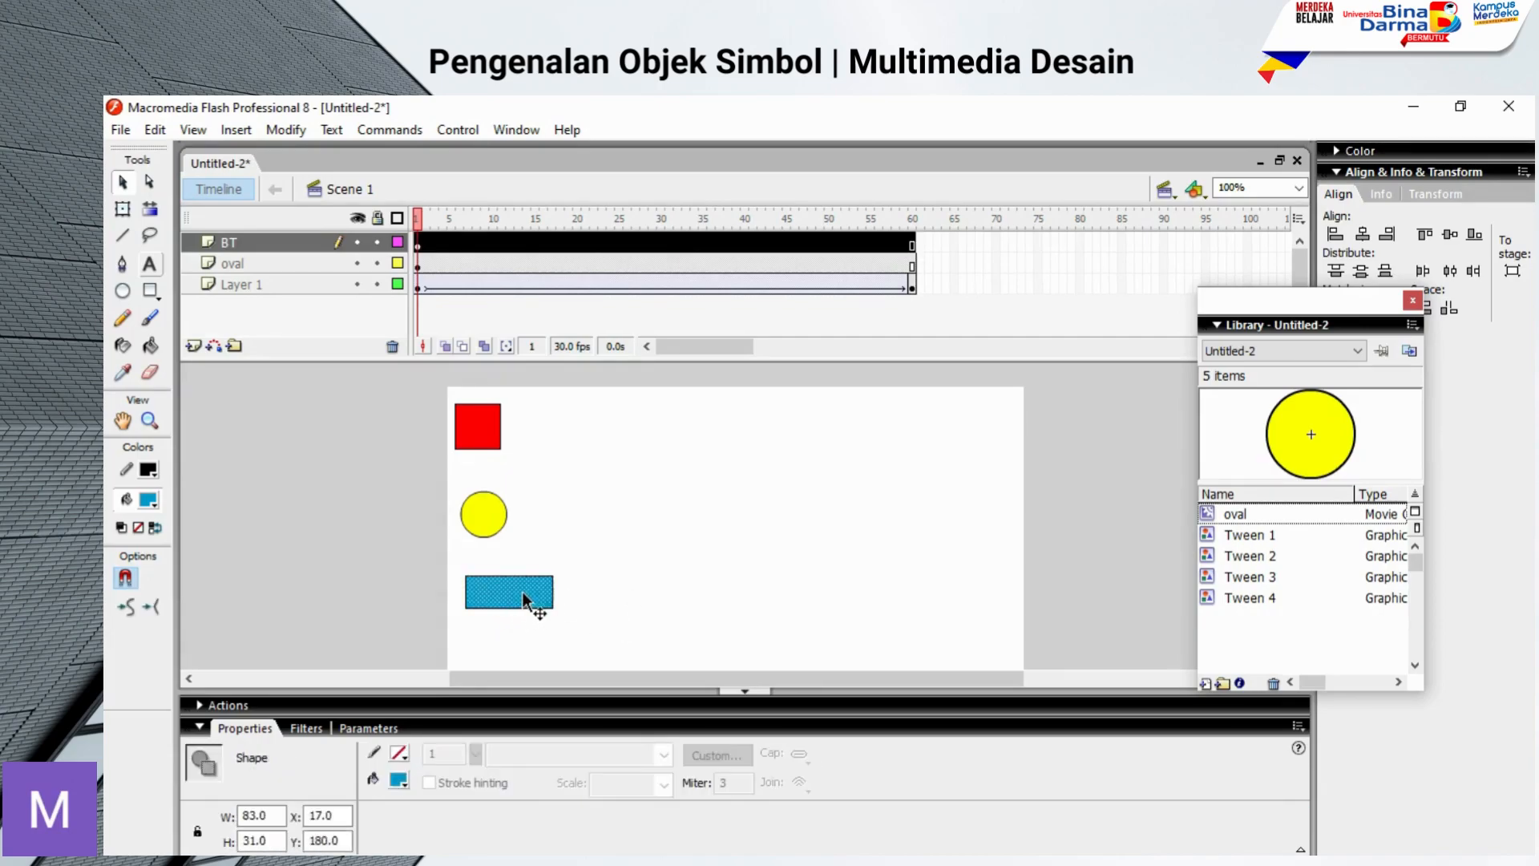
left_click(666, 574)
left_click_drag(512, 601, 571, 617)
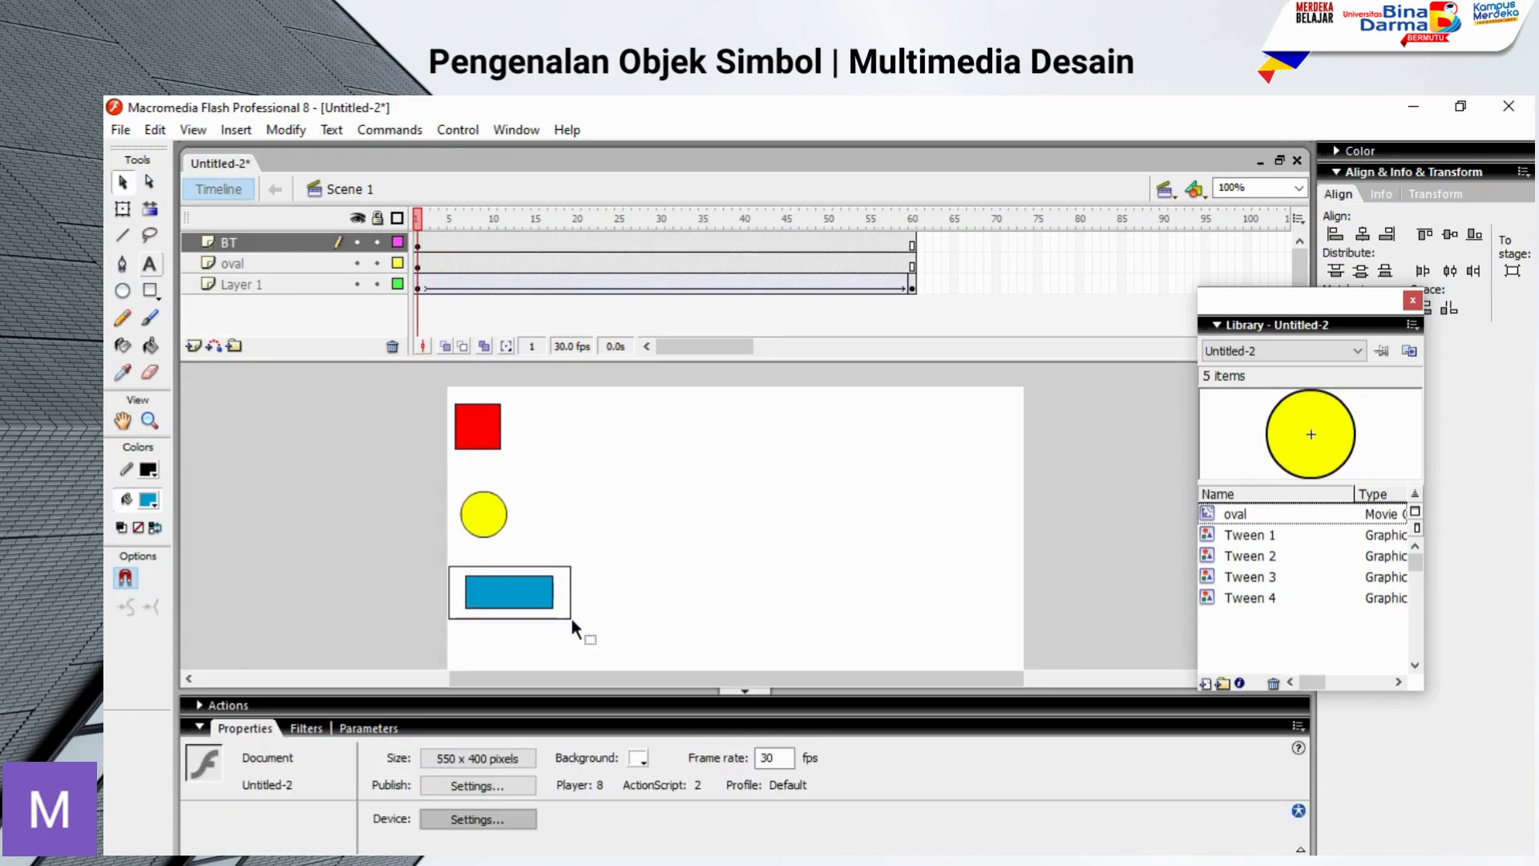
right_click(532, 597)
left_click(595, 289)
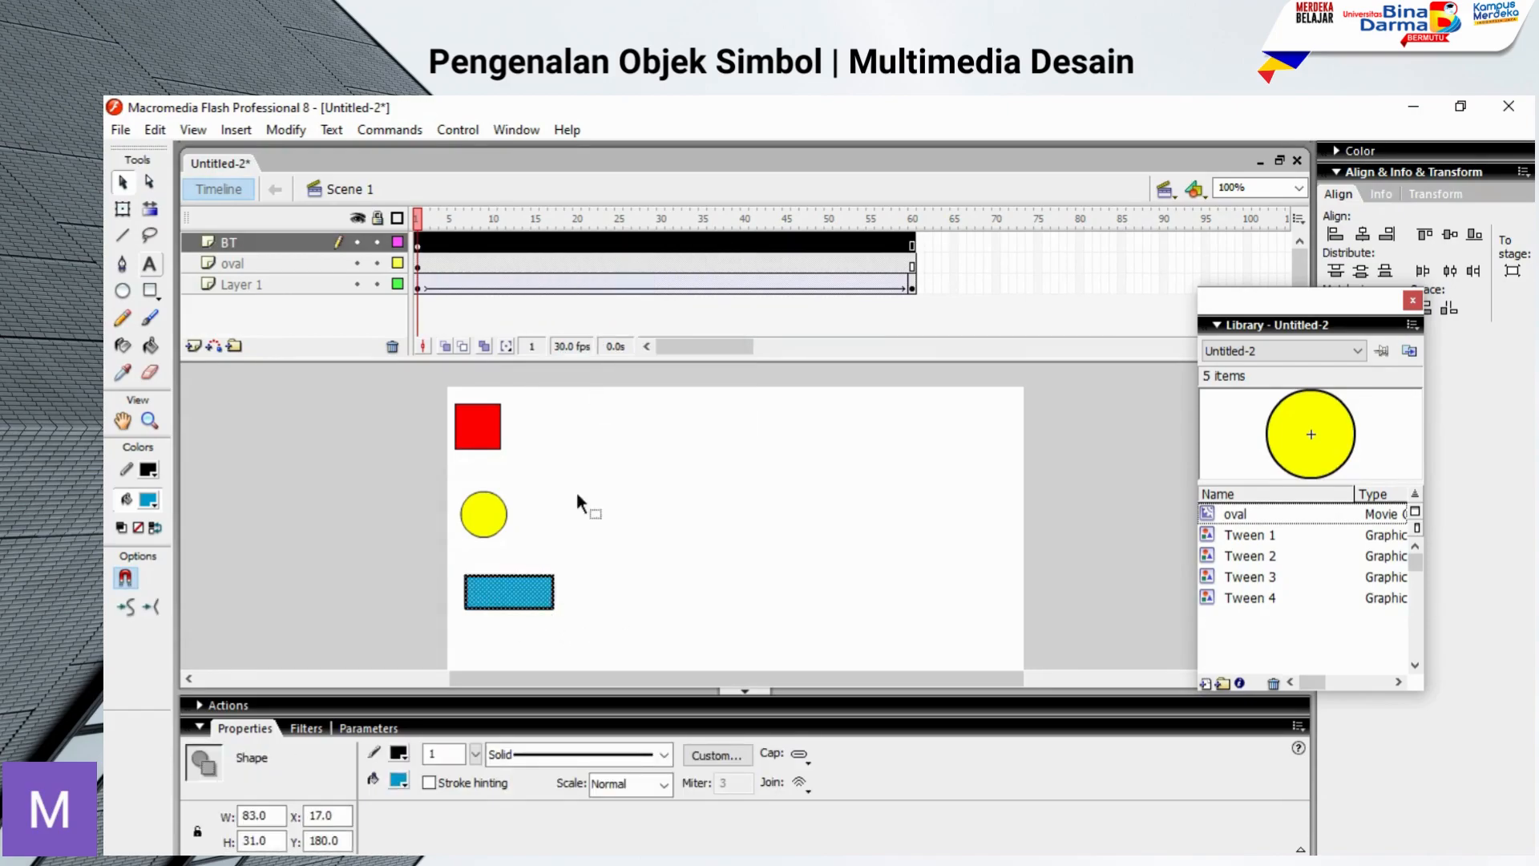
left_click(155, 129)
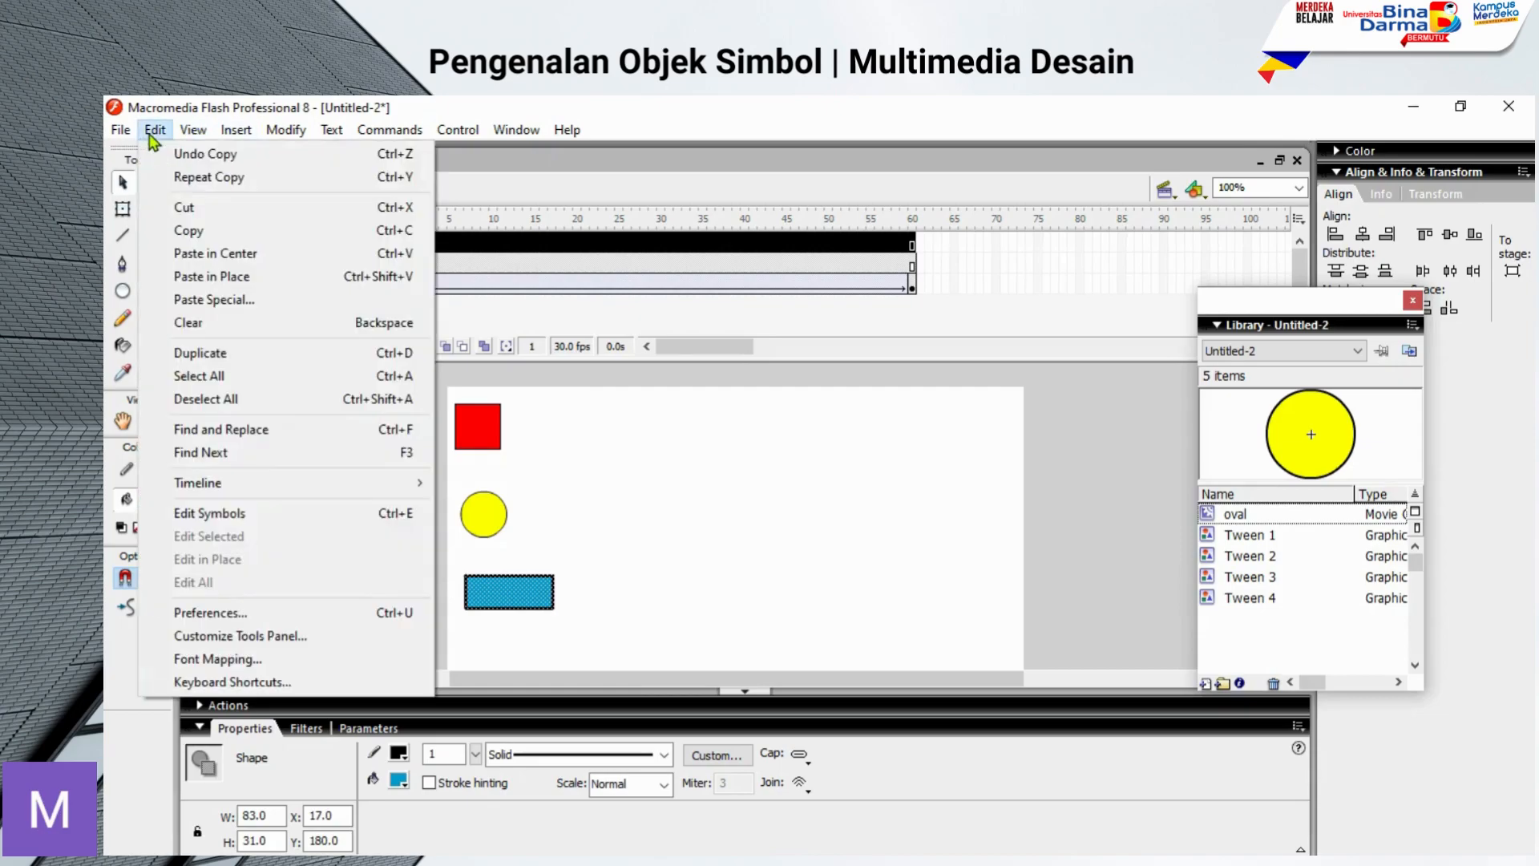
left_click(201, 277)
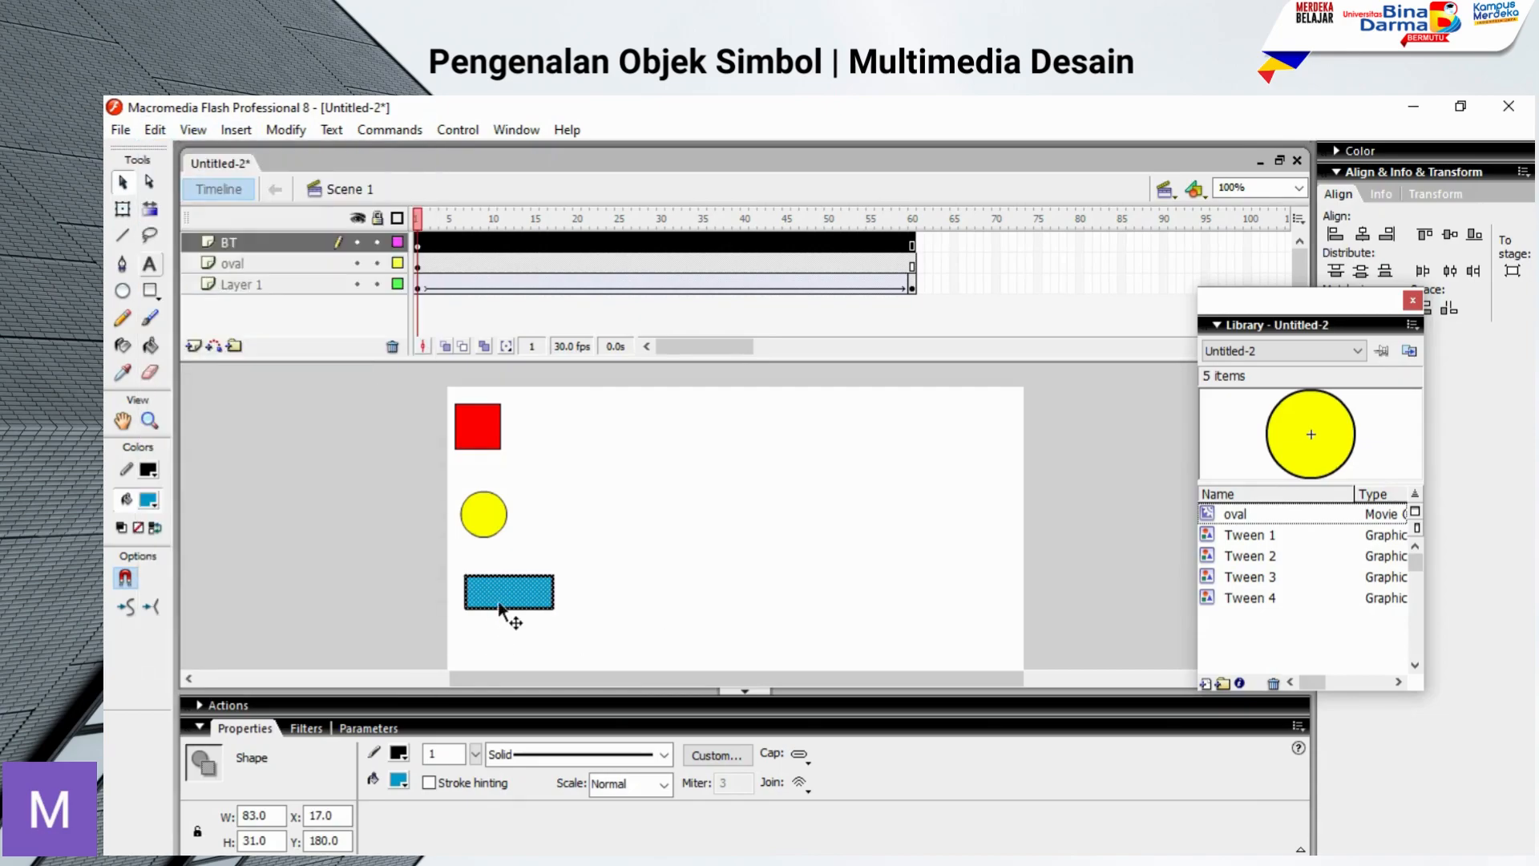
left_click_drag(512, 603, 623, 590)
left_click(805, 600)
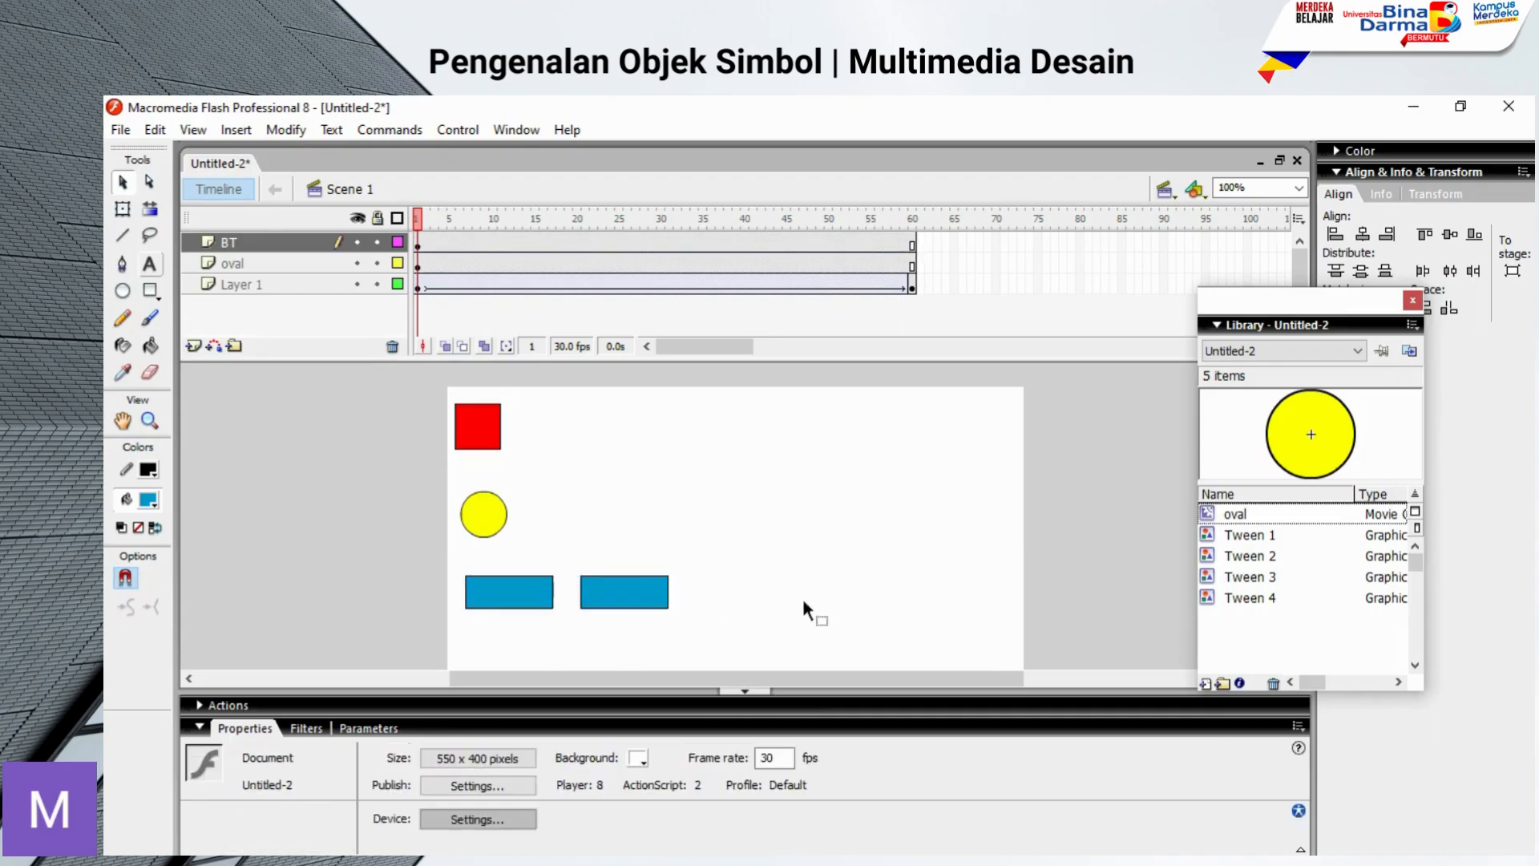
Step: Convert the left blue rectangle, including its outline, to a Button symbol named BT1
double_click(523, 600)
right_click(515, 598)
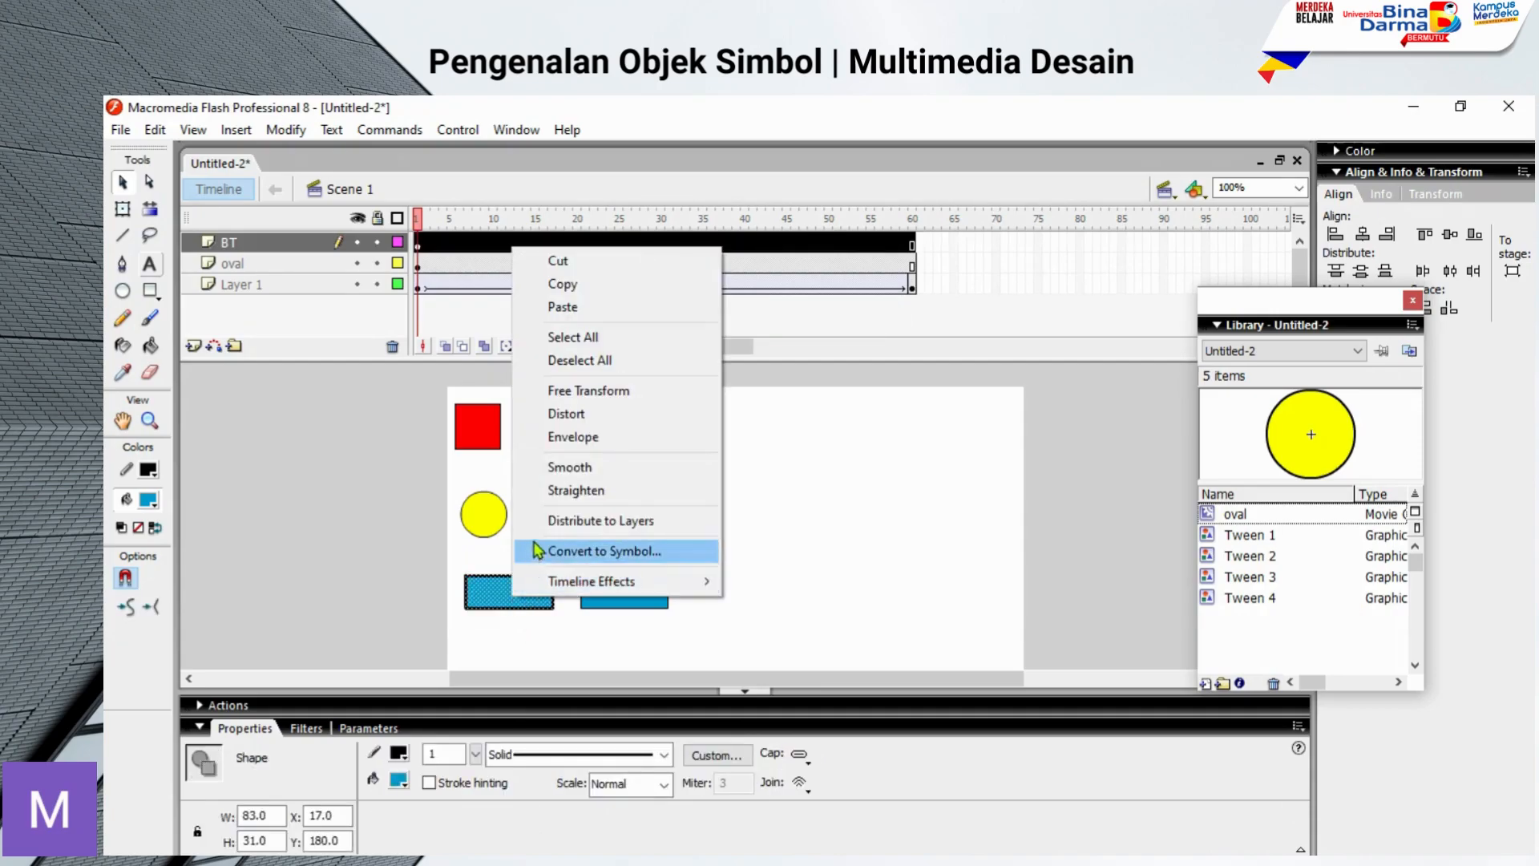
left_click(536, 553)
left_click(711, 344)
left_click_drag(758, 299, 677, 305)
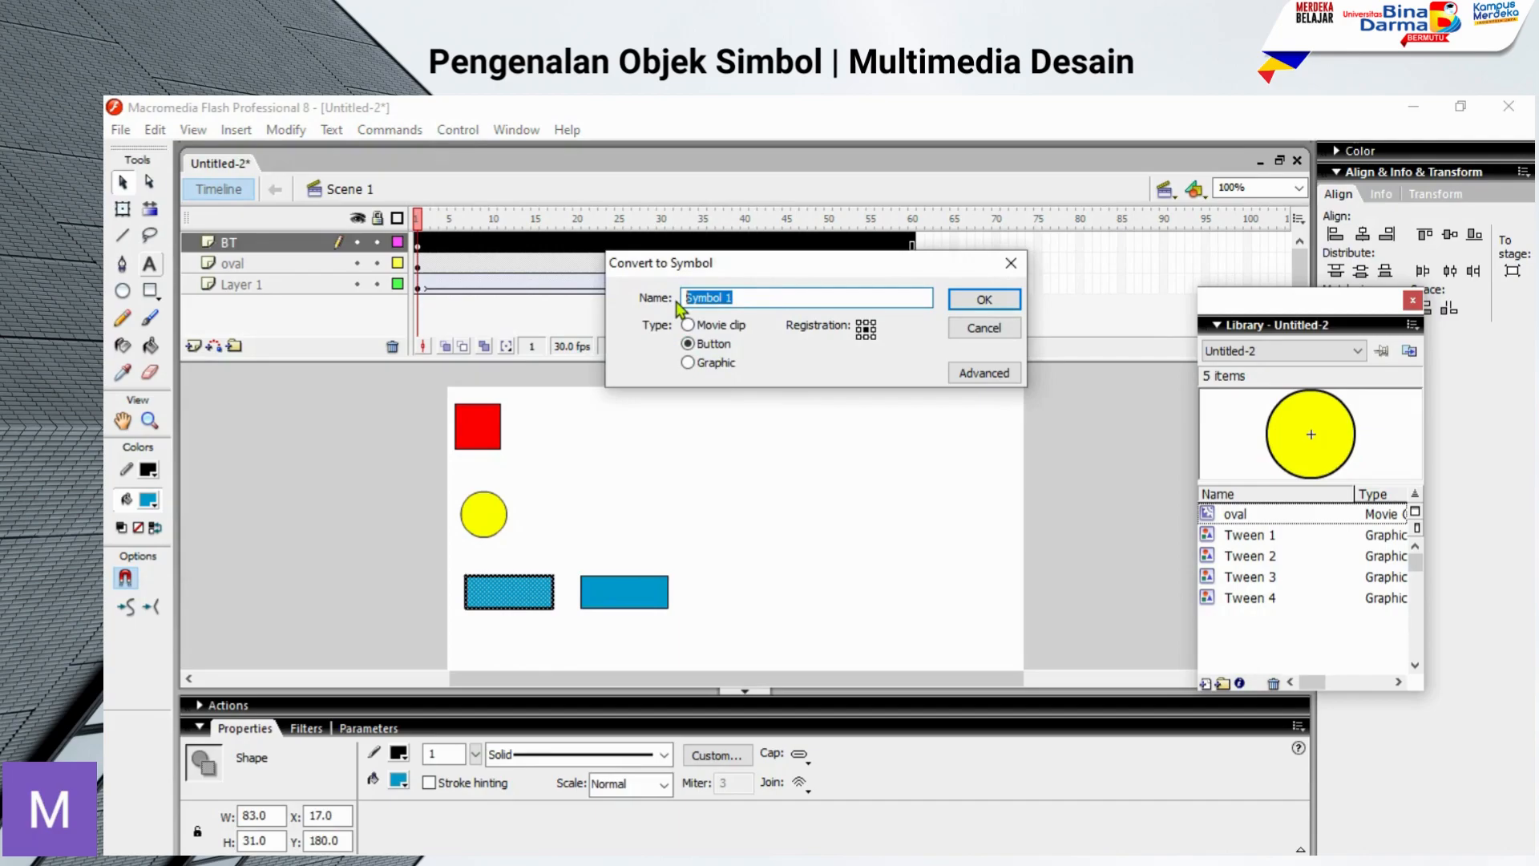
type("BT1")
left_click(983, 299)
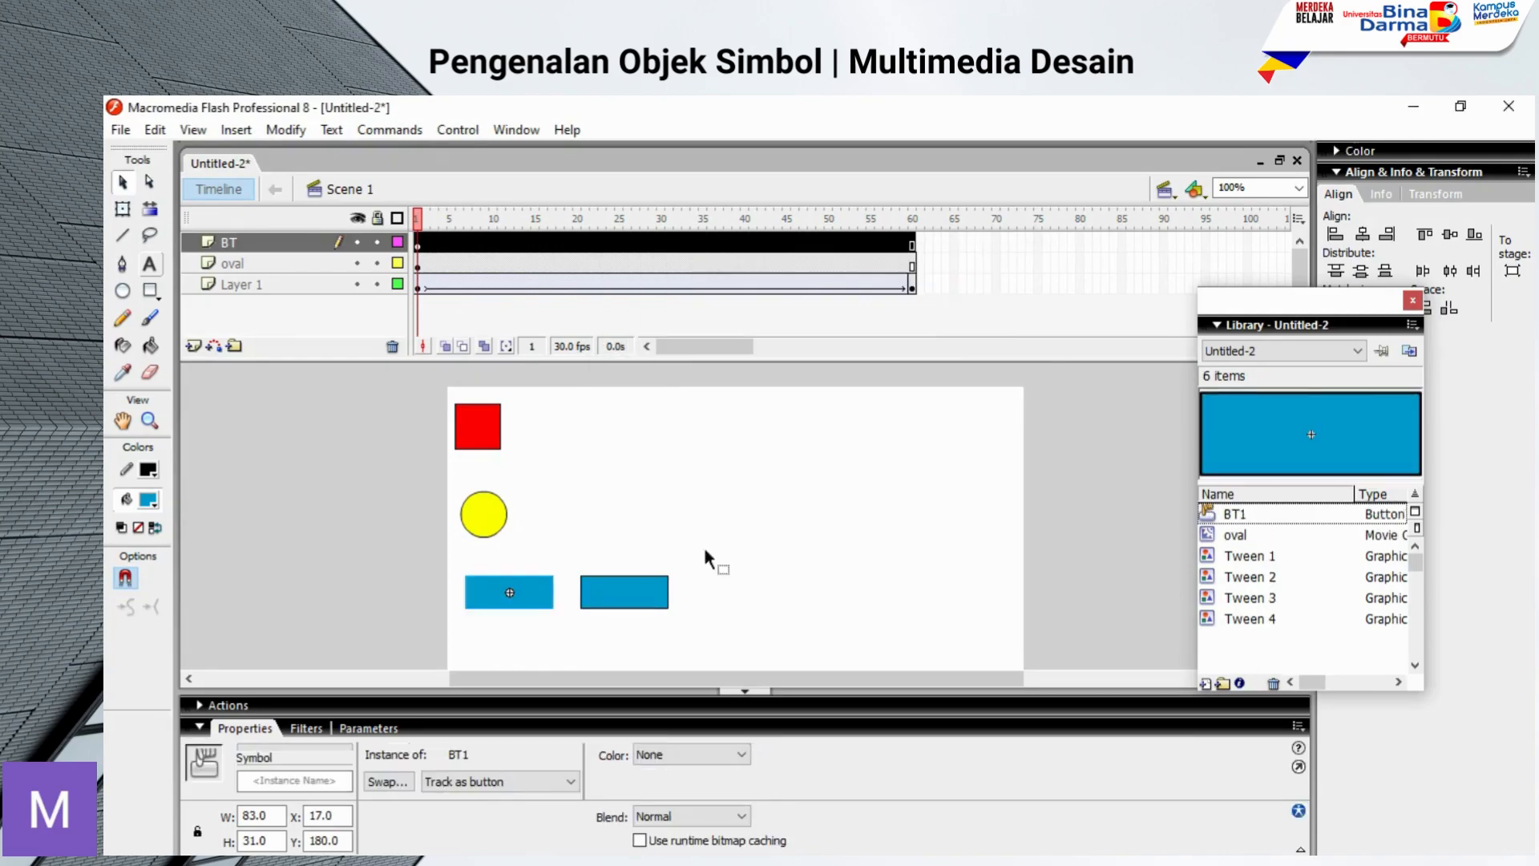
Step: Convert the right blue rectangle, including its outline, to a Button symbol named BT2
left_click_drag(567, 559, 682, 622)
right_click(641, 622)
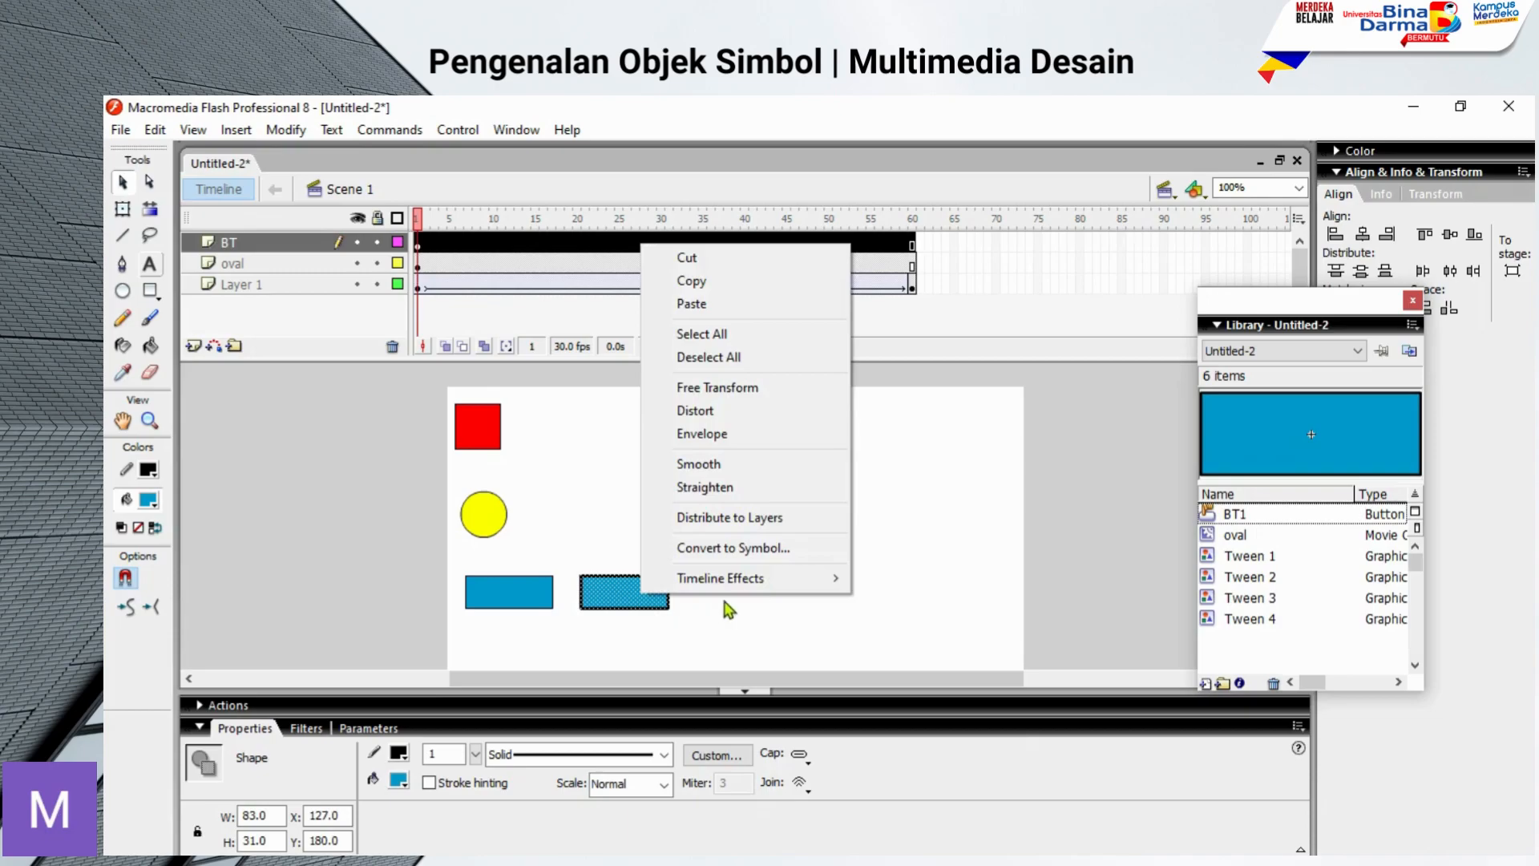
left_click(725, 558)
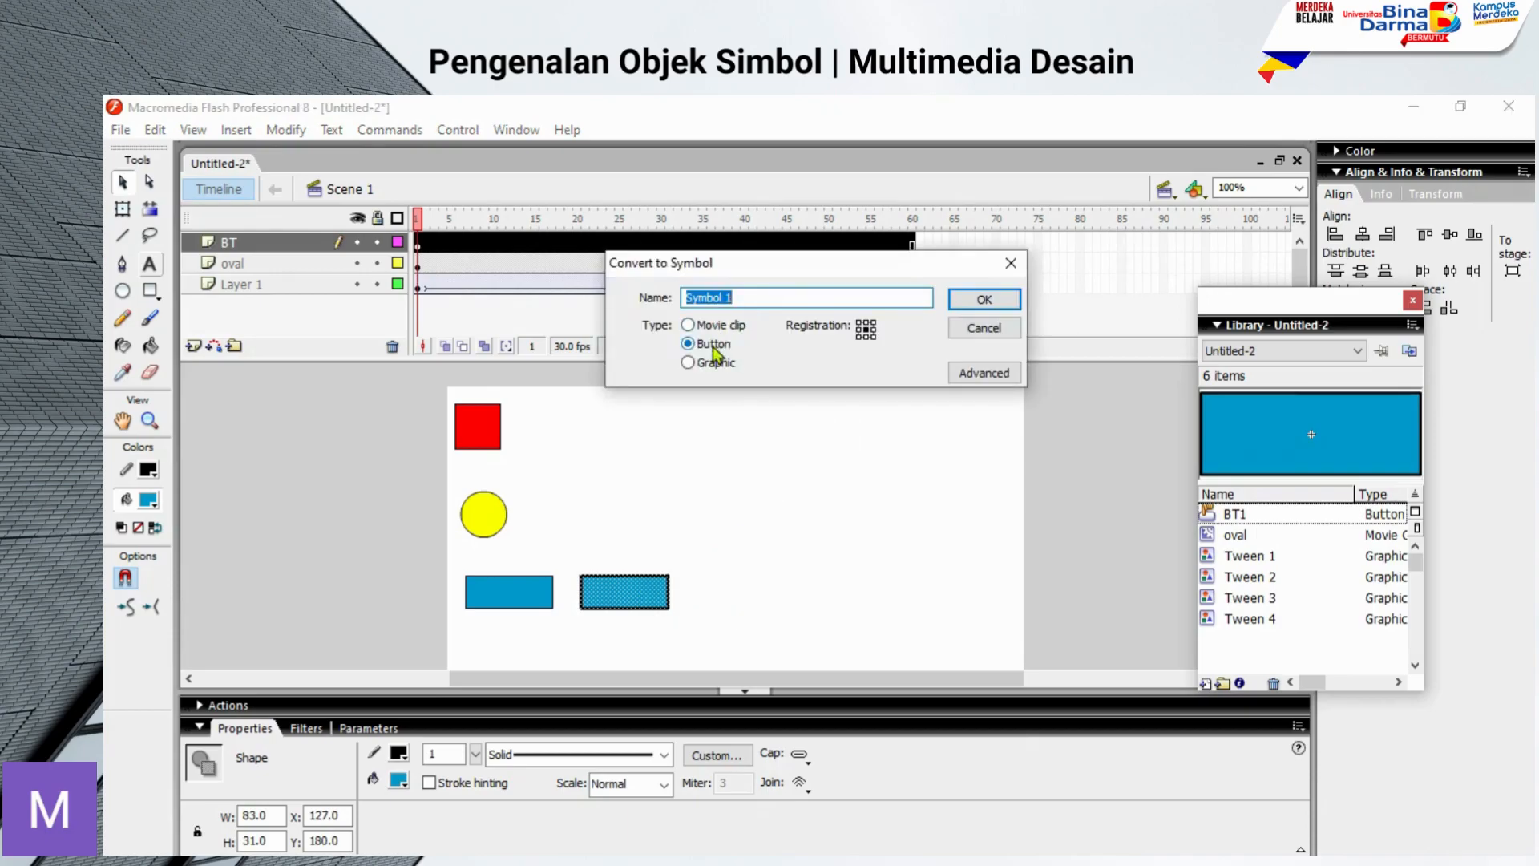
type("BT2")
left_click(978, 301)
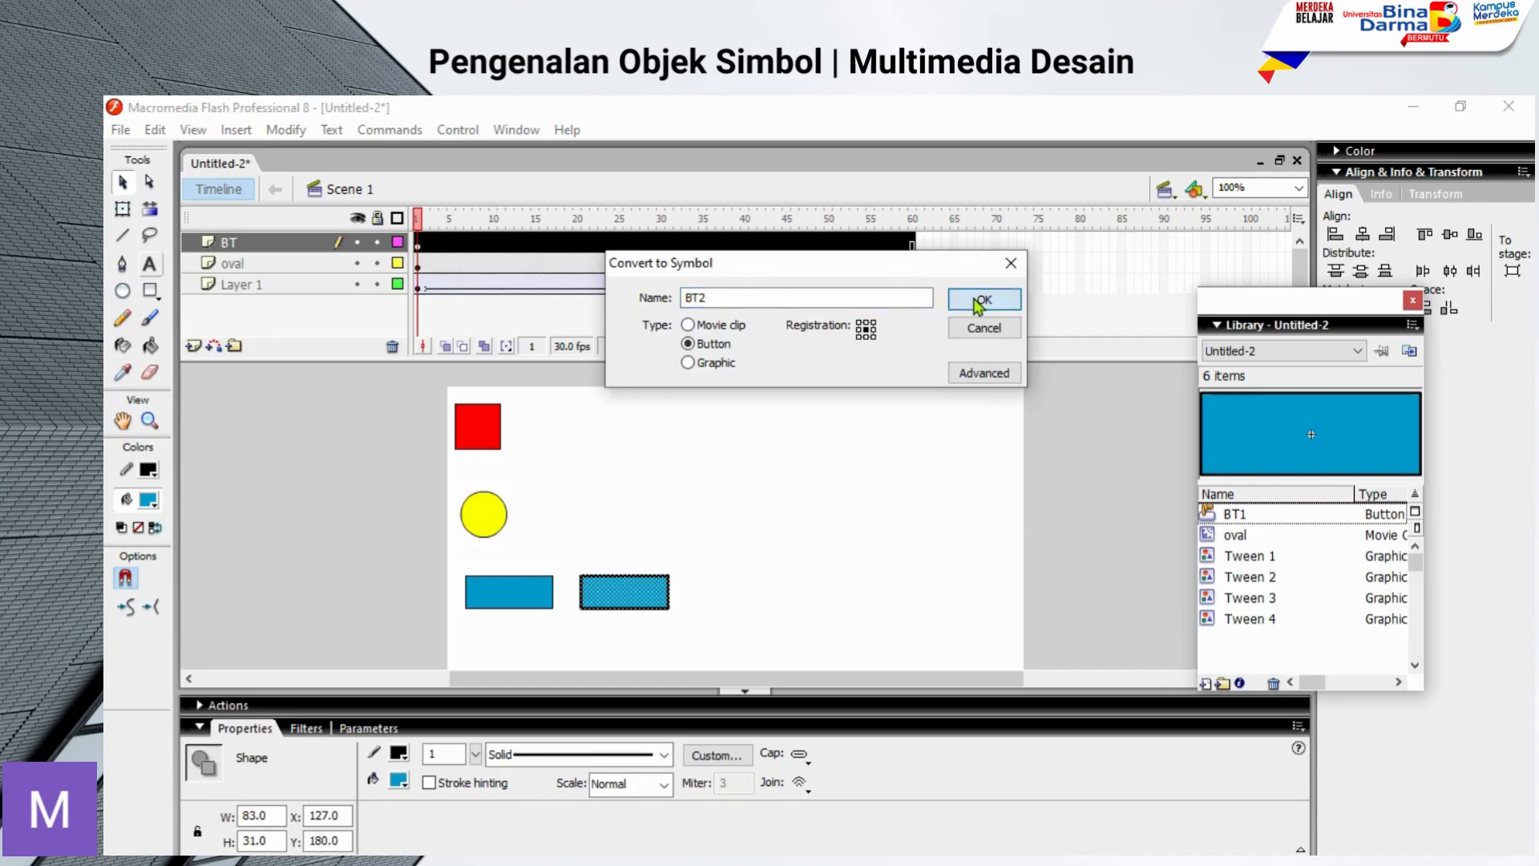
left_click(748, 566)
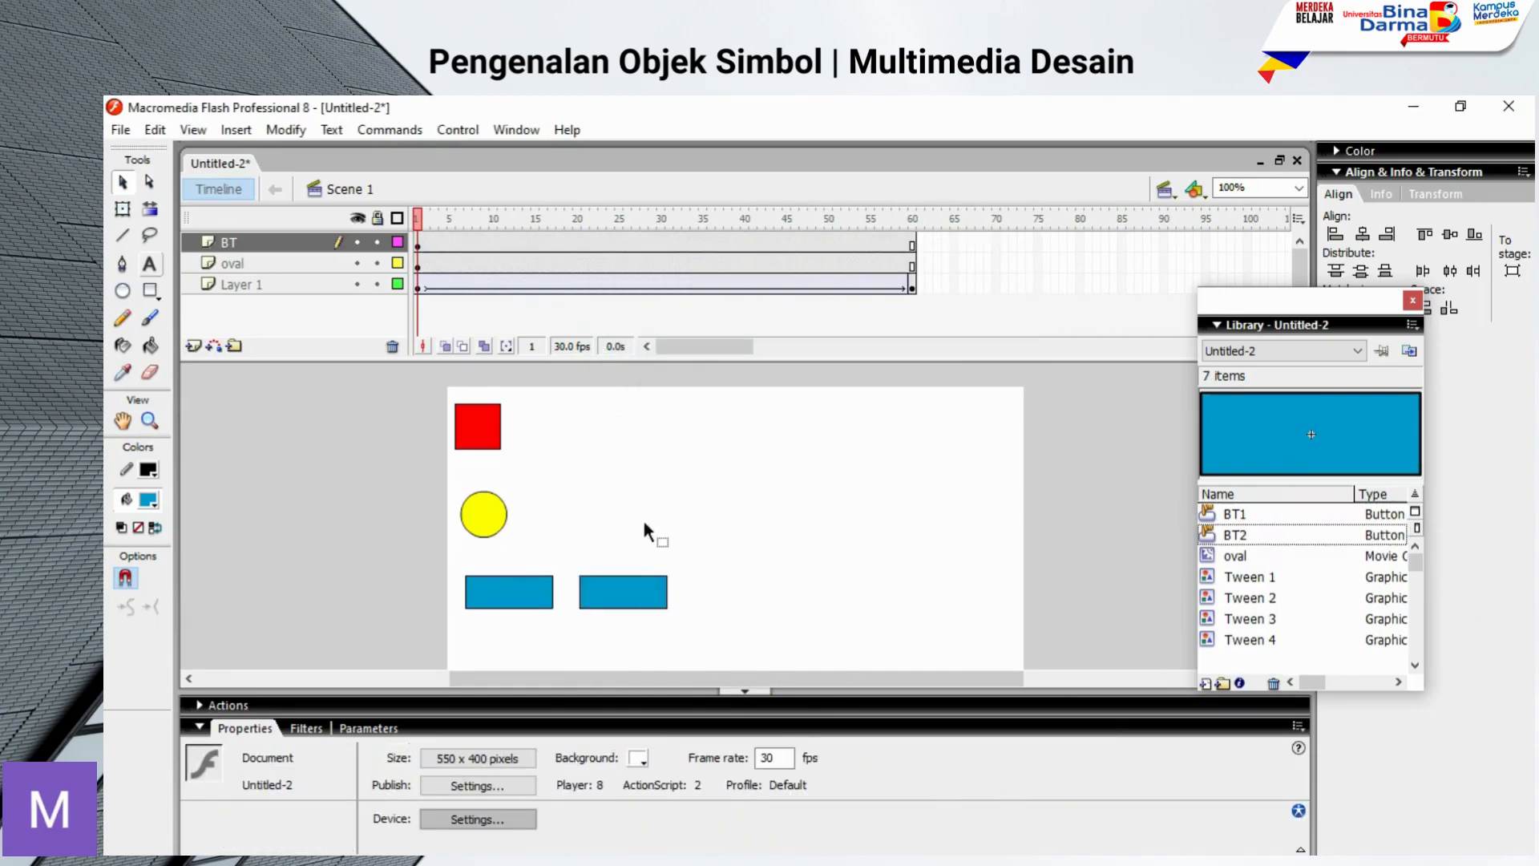
Step: Open the BT1 button for editing in place and insert a keyframe in its Over state
left_click(515, 589)
double_click(515, 589)
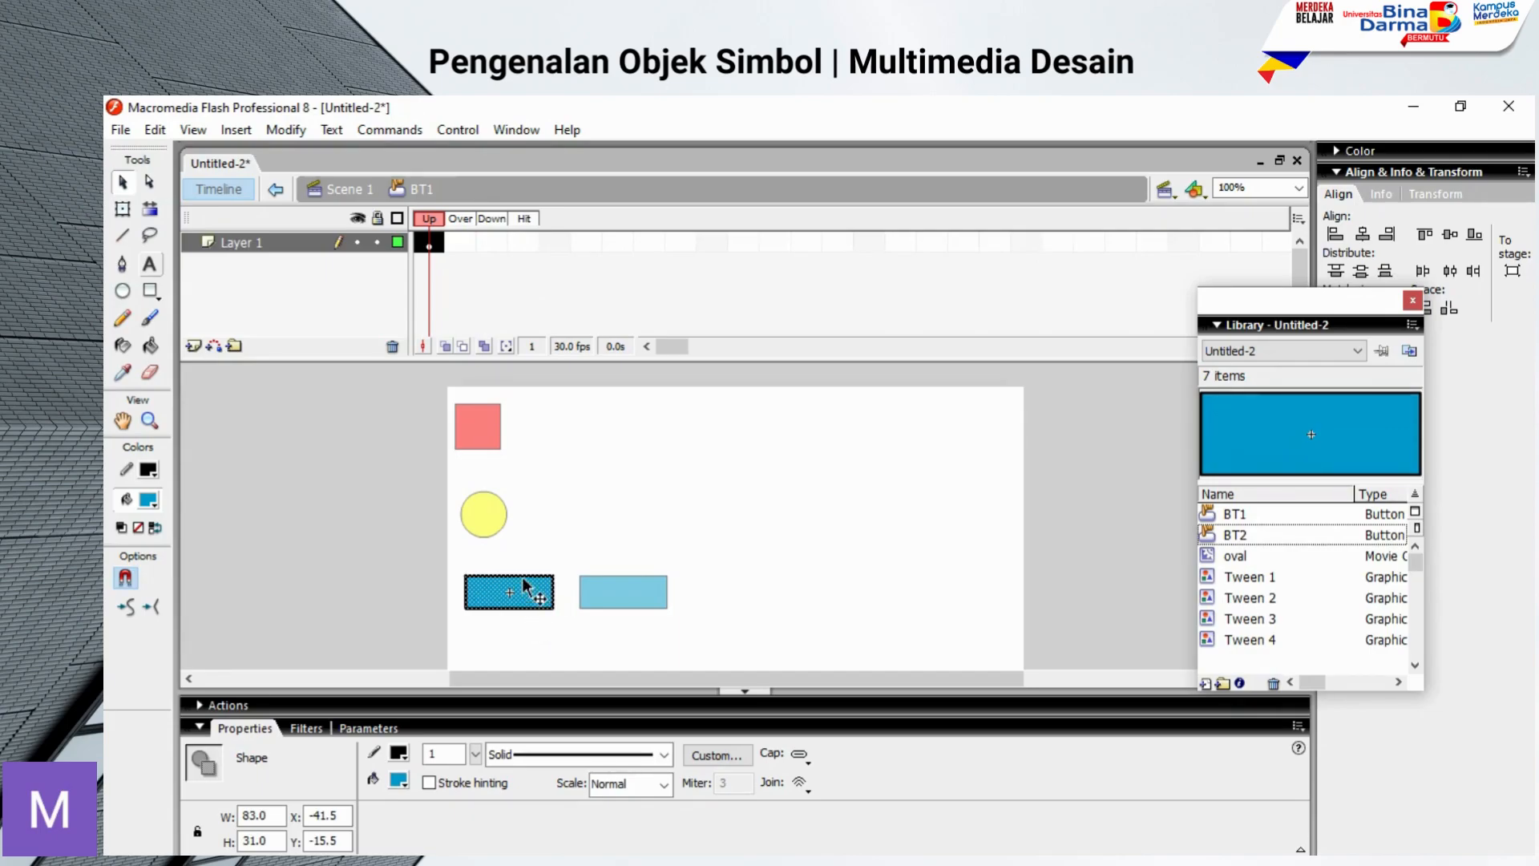
right_click(455, 238)
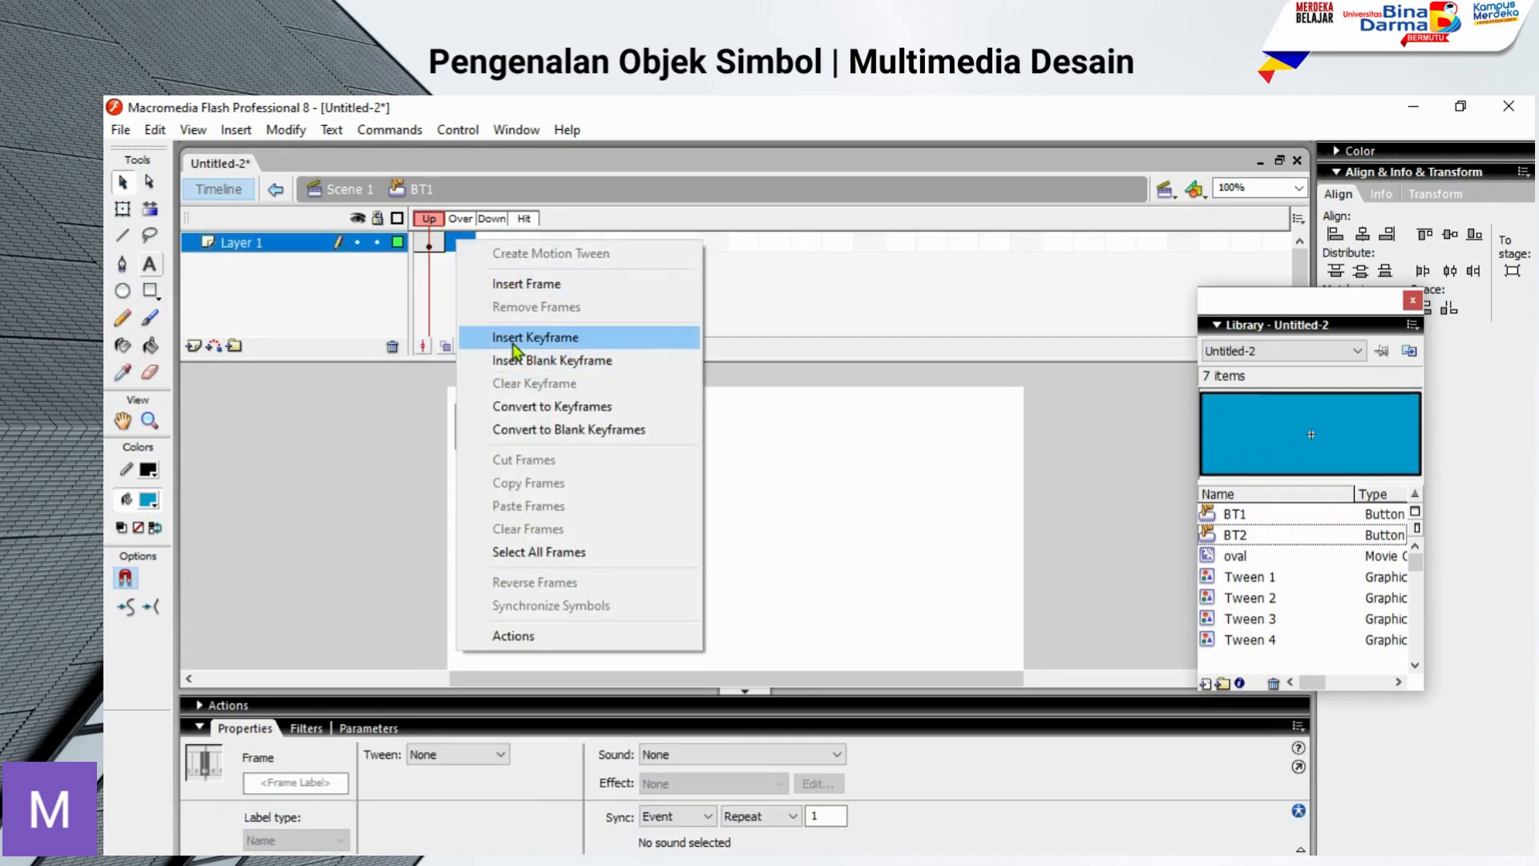
left_click(514, 345)
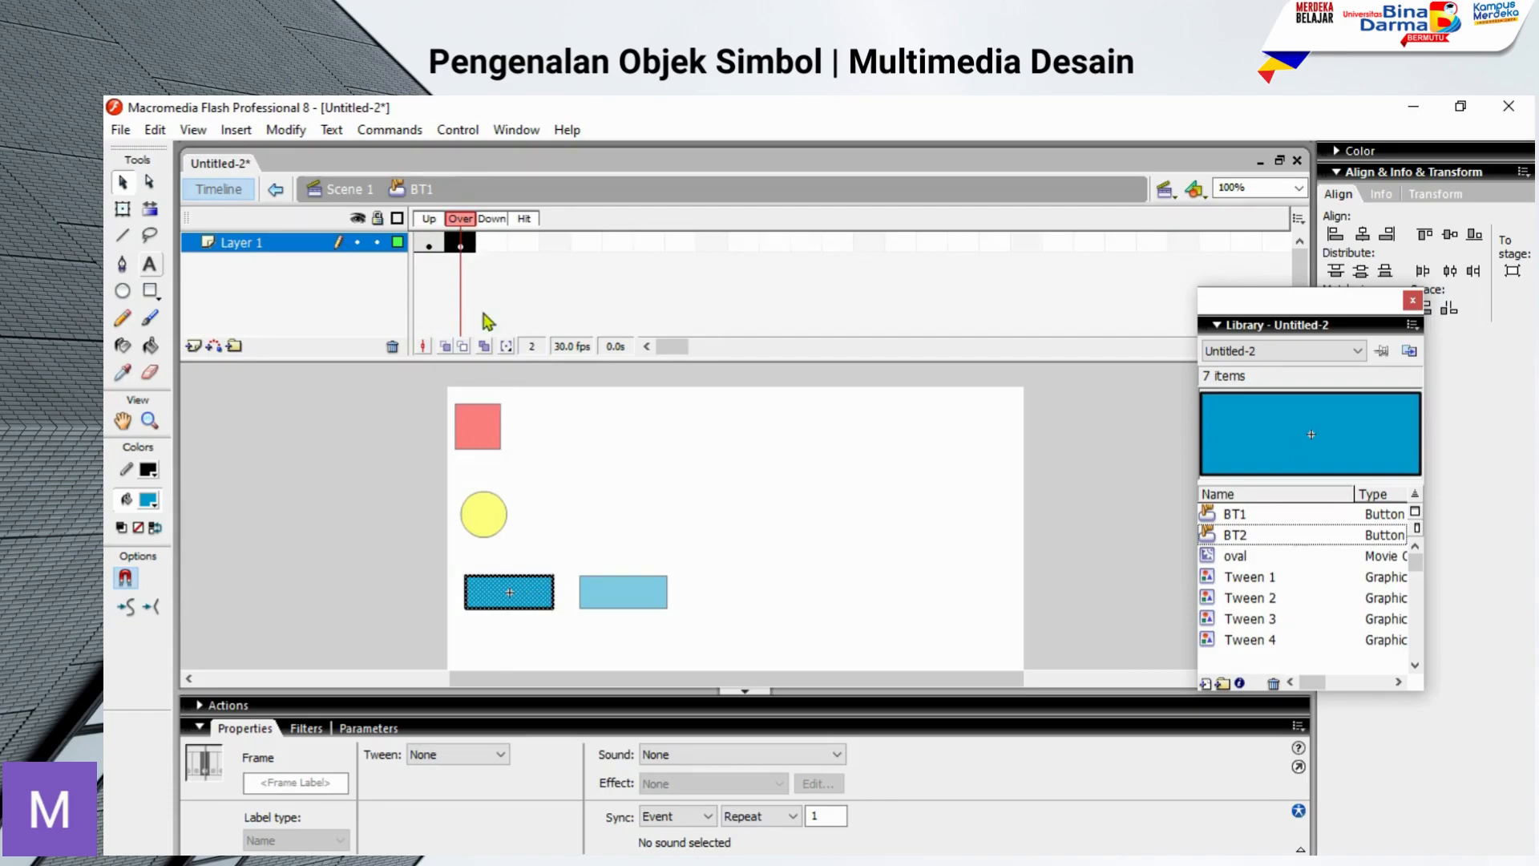
Step: Change the fill of BT1's rectangle to orange in the Over state
left_click(533, 600)
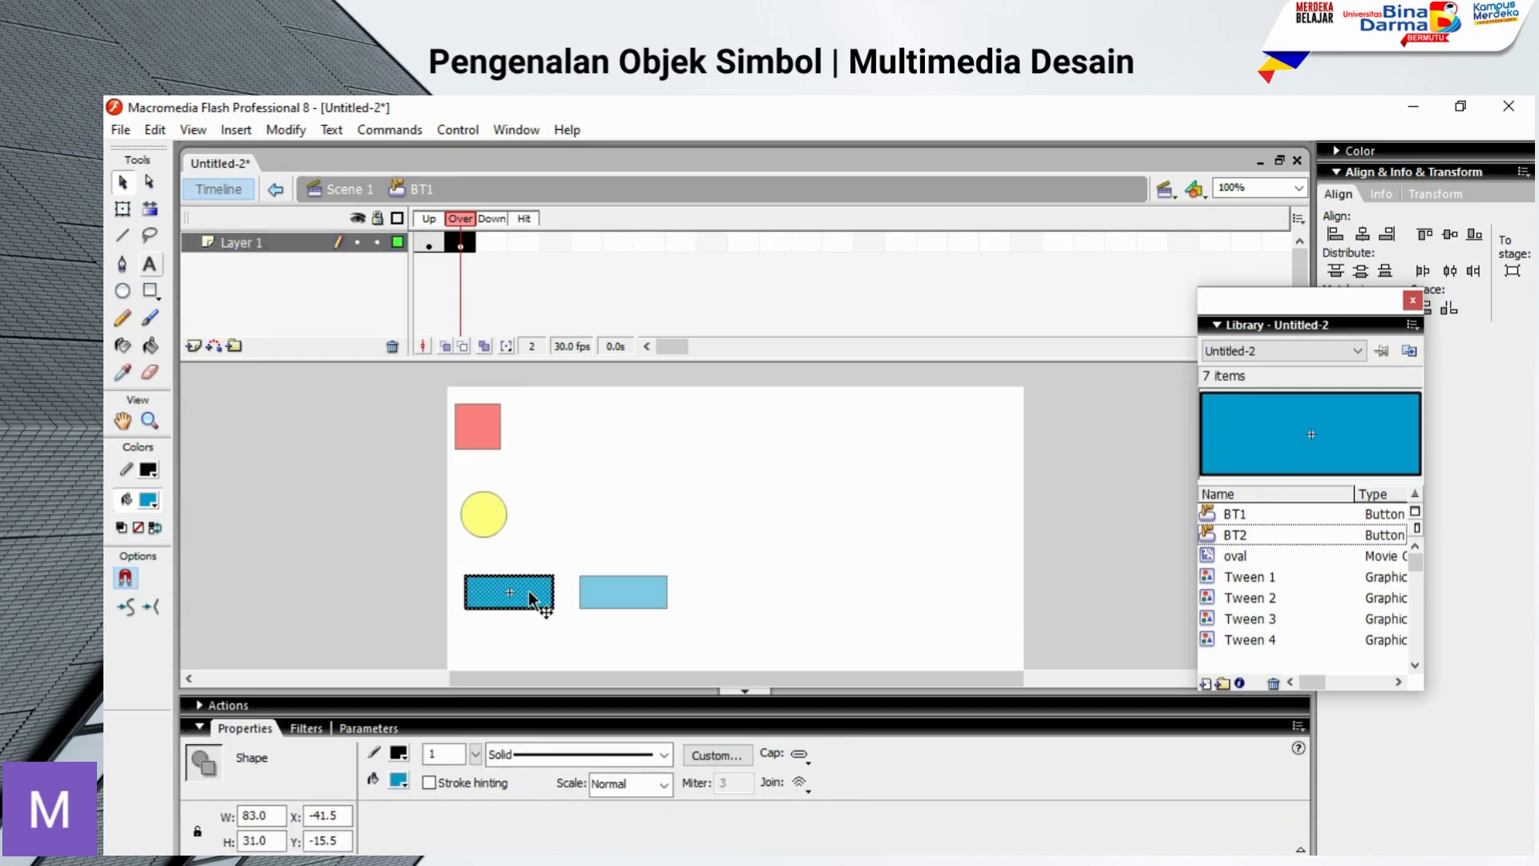
left_click(398, 782)
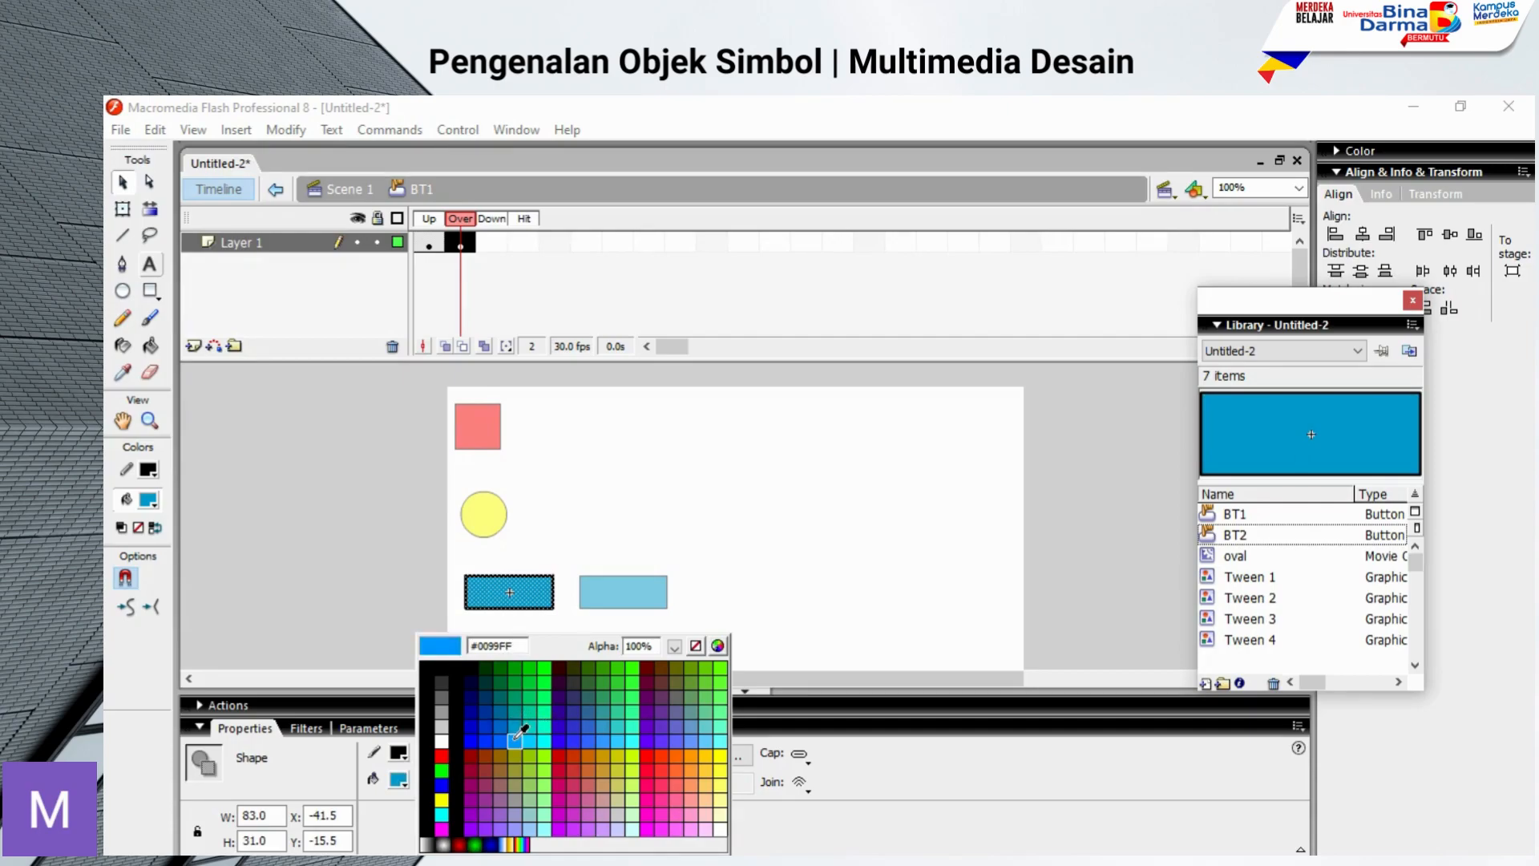
left_click(704, 755)
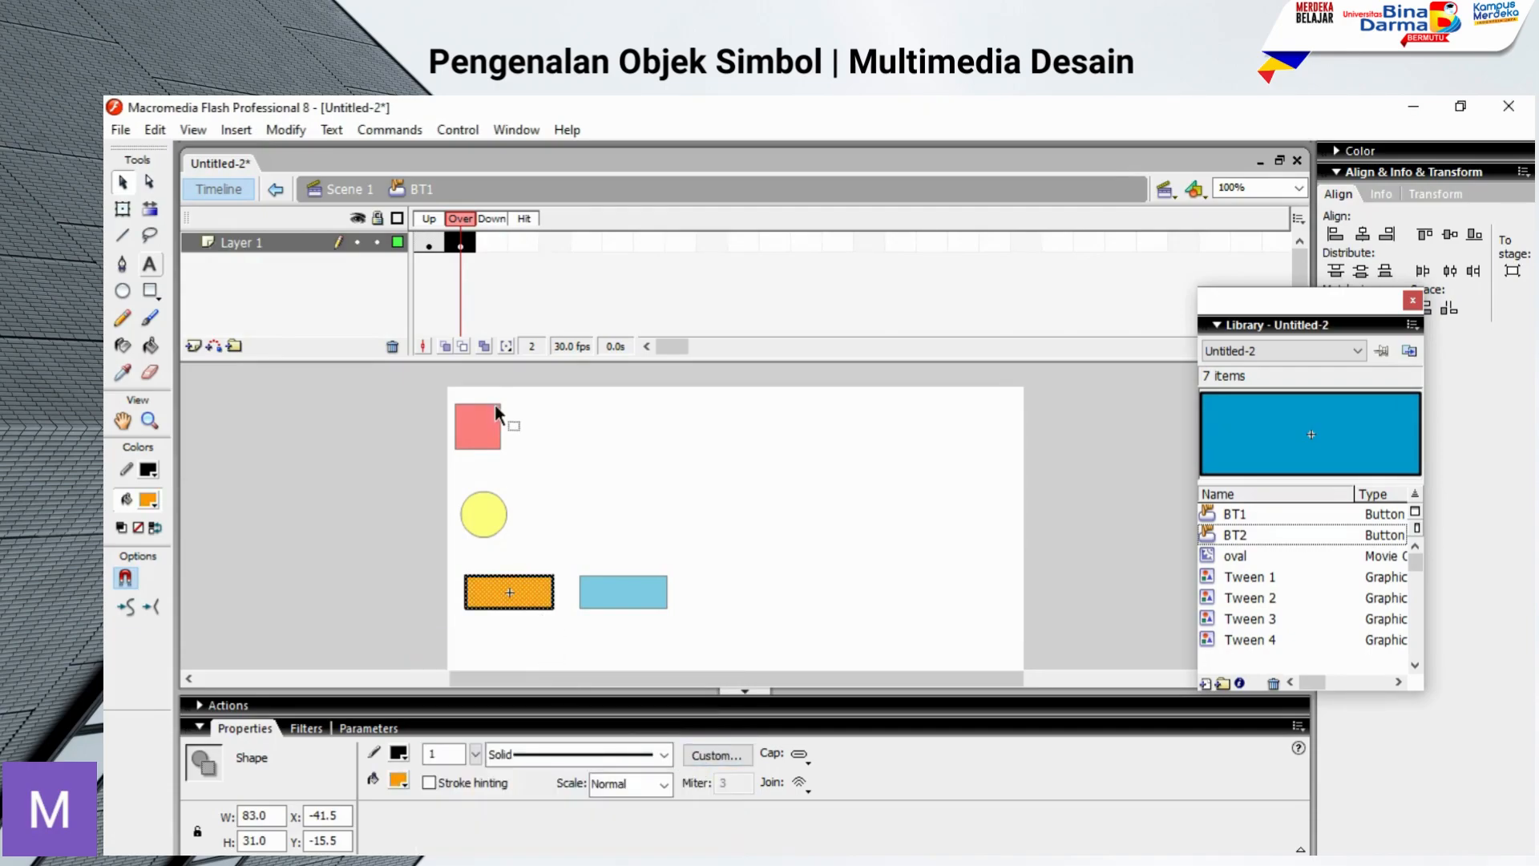
Step: Insert a keyframe in BT1's Down state and change its rectangle's fill to yellow (#FFFF00)
left_click(460, 243)
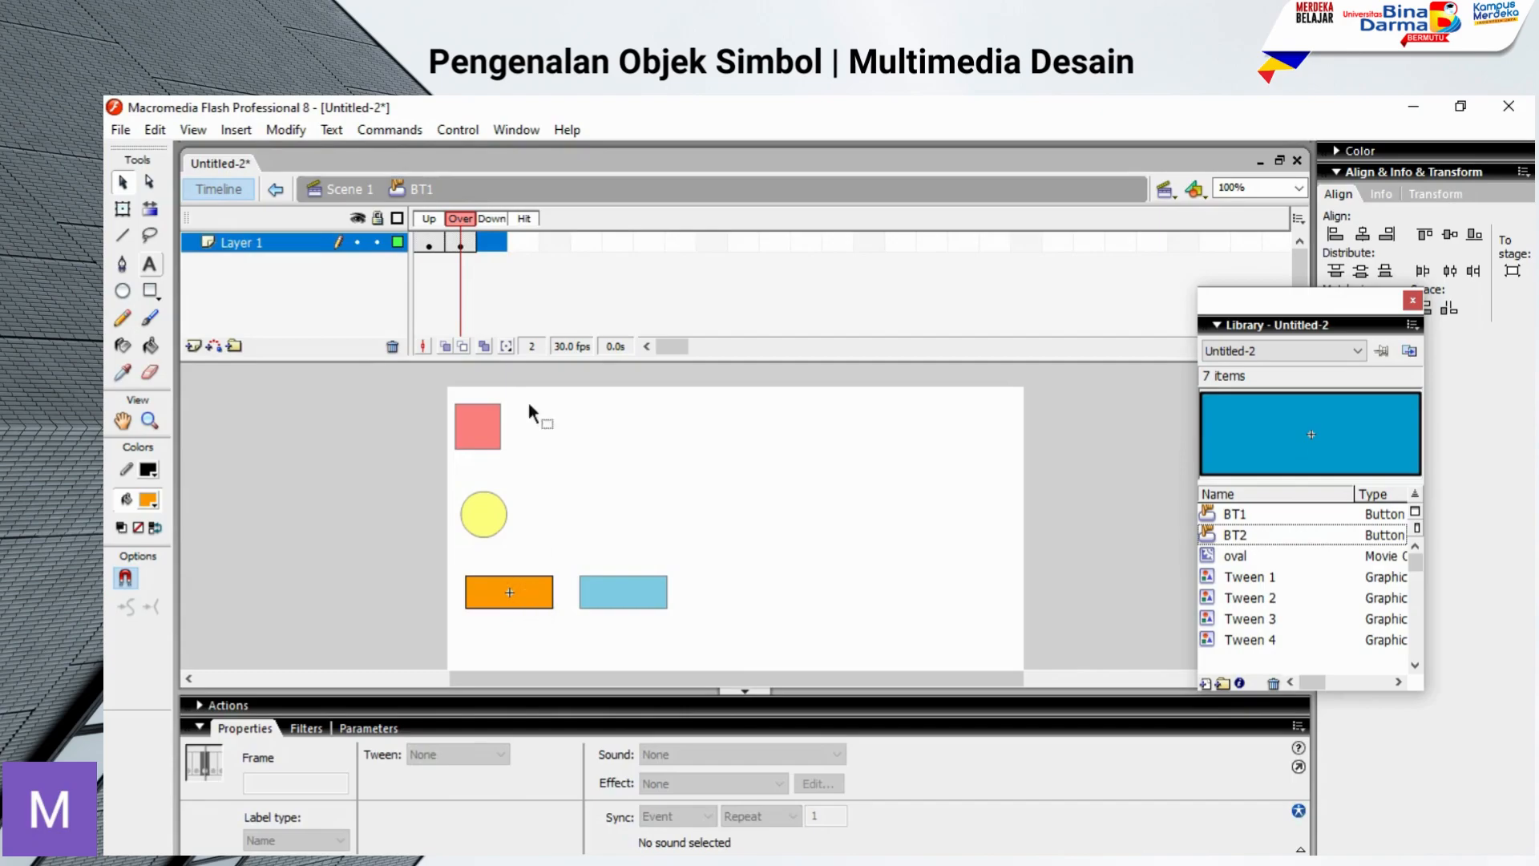
left_click(533, 592)
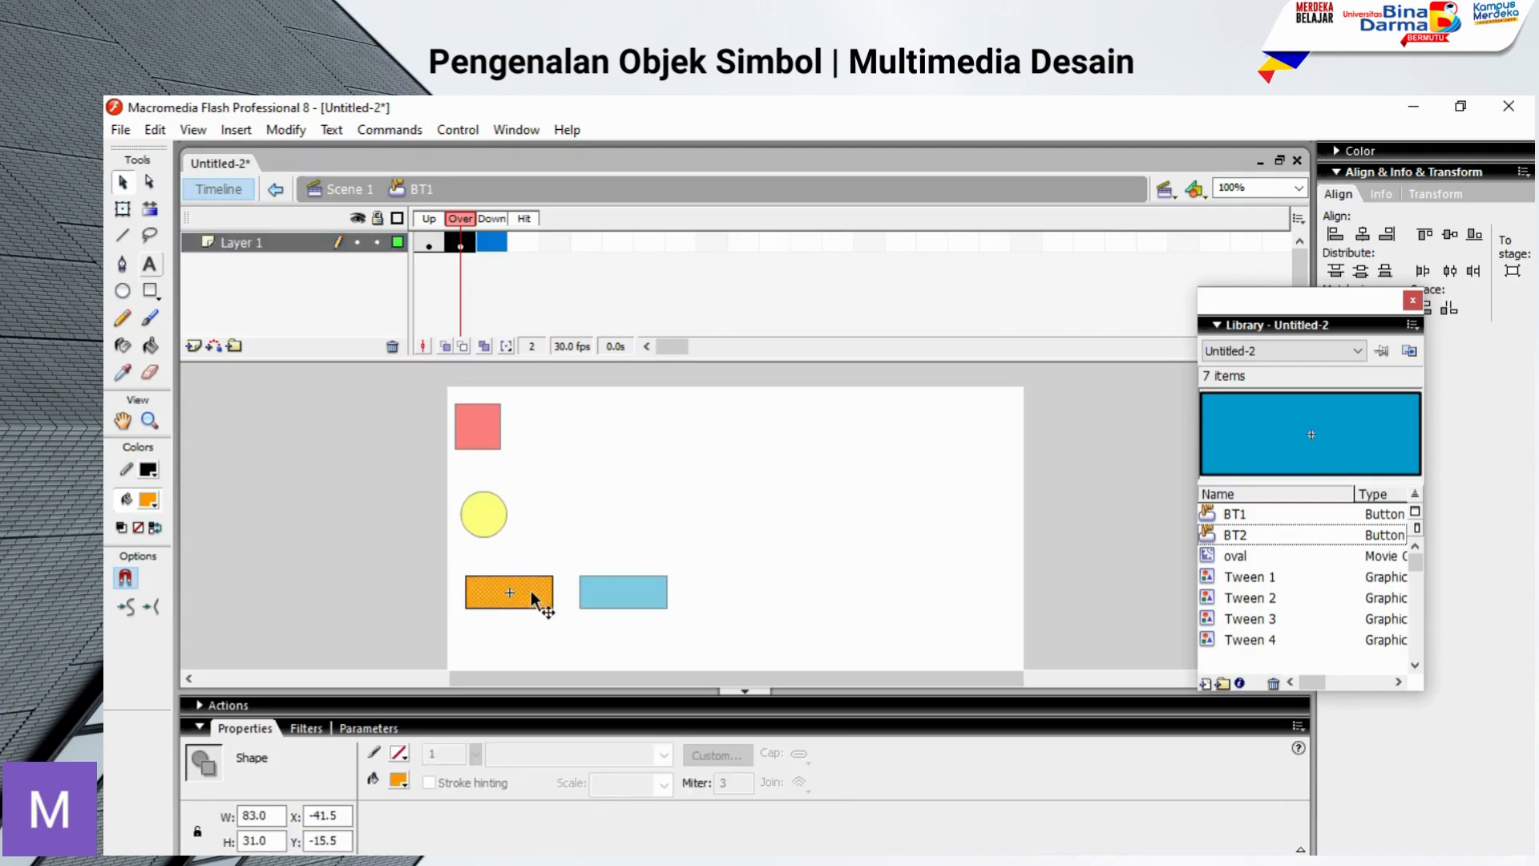
left_click(492, 242)
right_click(491, 240)
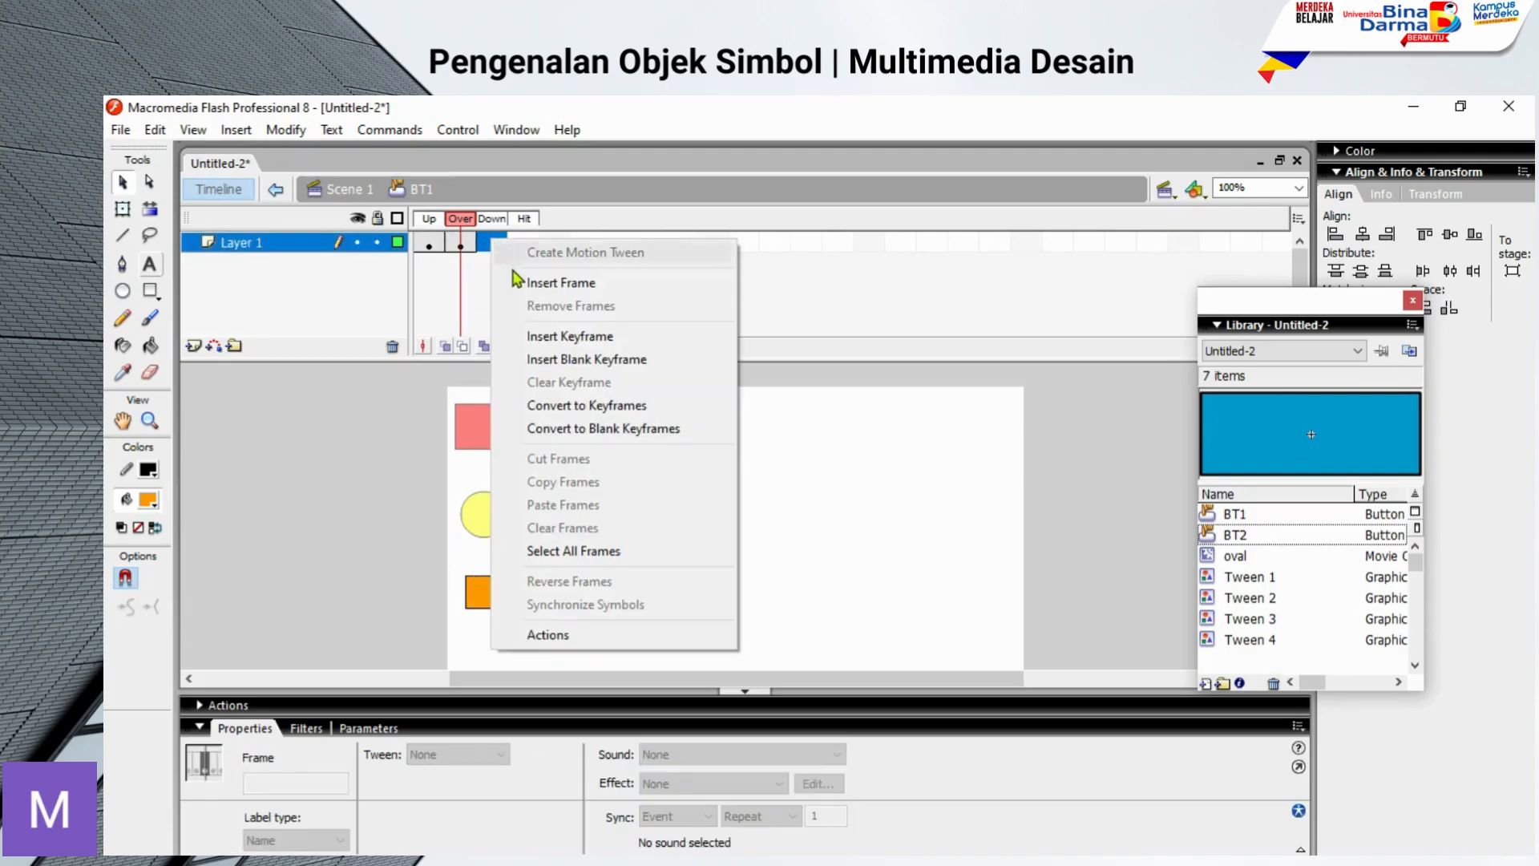
left_click(553, 337)
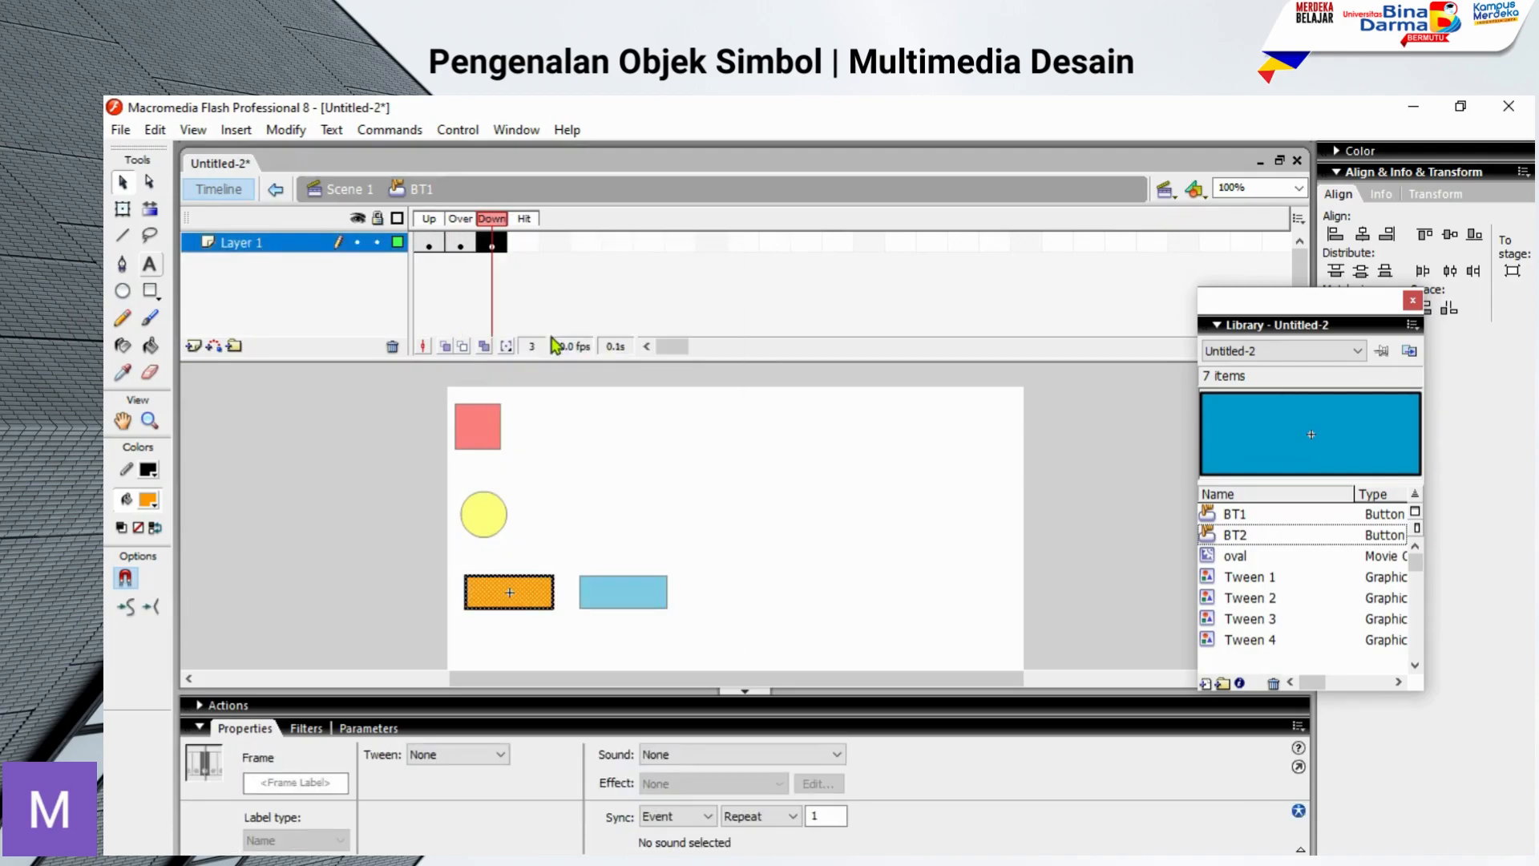
left_click(537, 603)
left_click(399, 781)
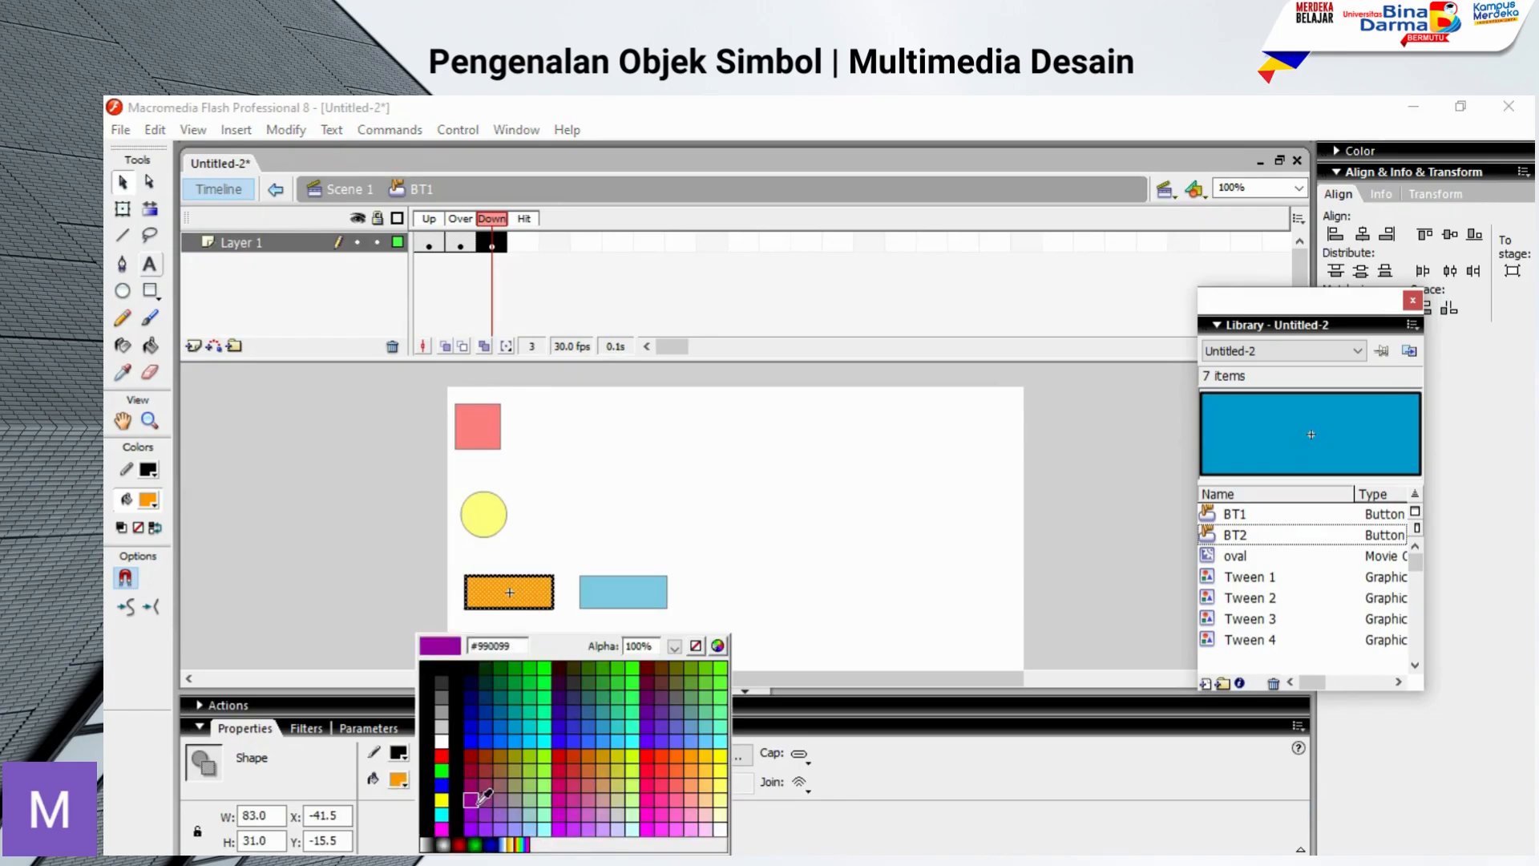
left_click(725, 753)
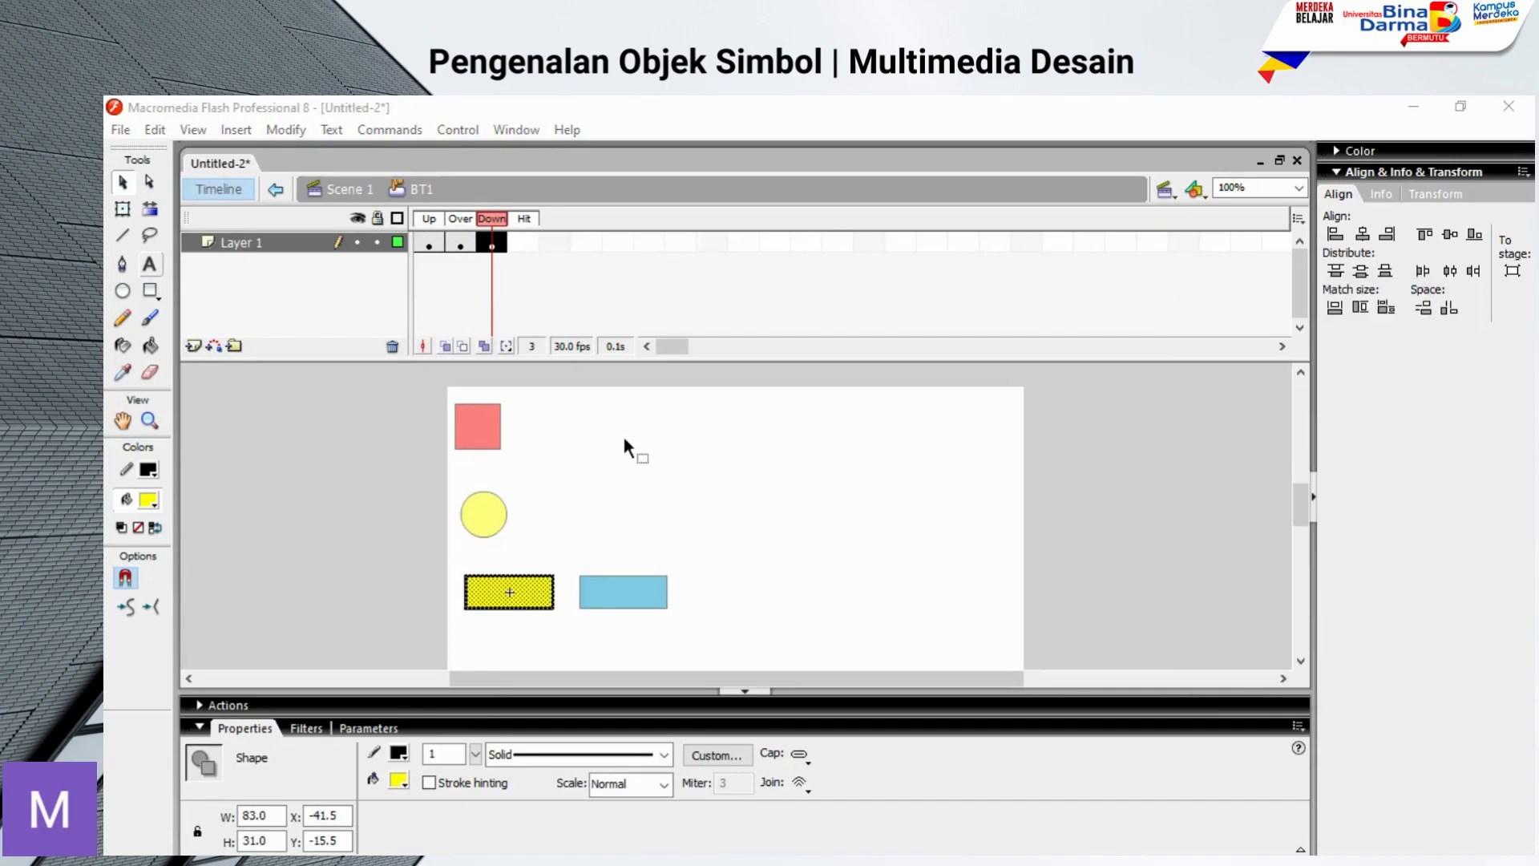
Step: Insert a keyframe in BT1's Hit state and change its rectangle's fill to green
left_click(530, 241)
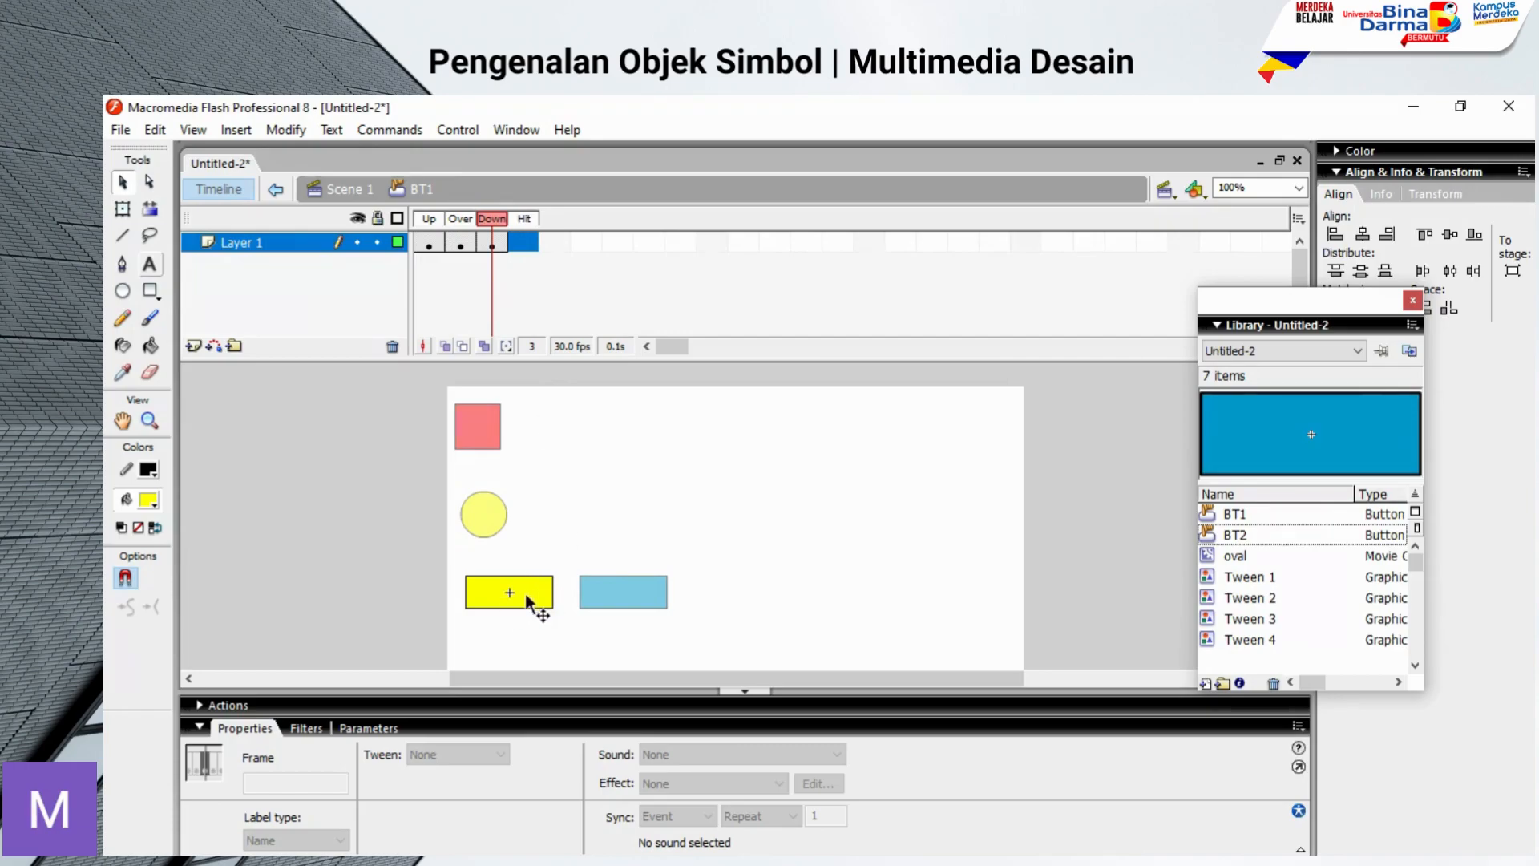
right_click(522, 237)
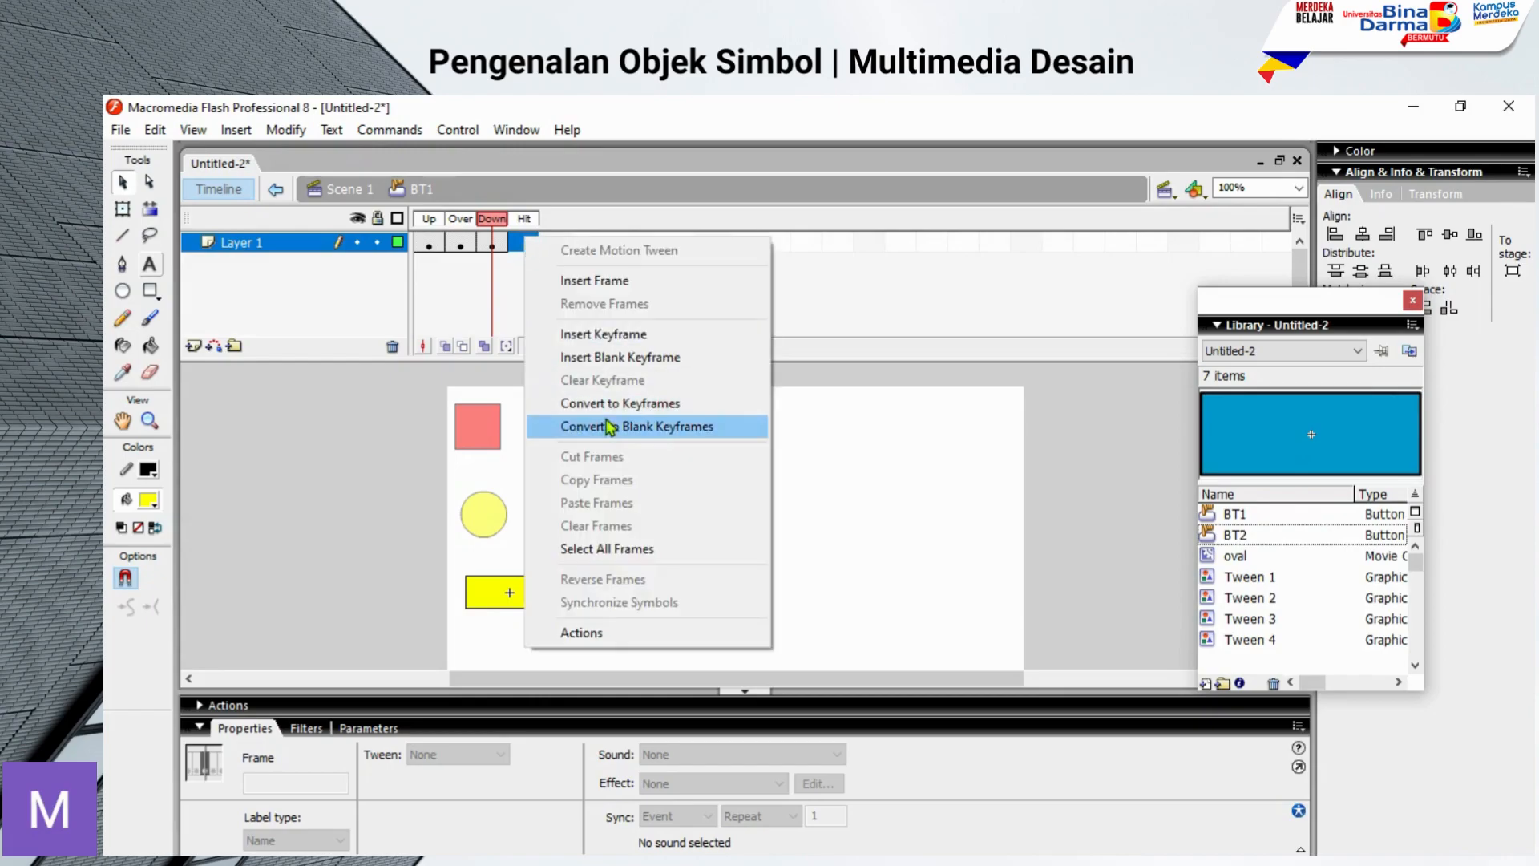
left_click(571, 334)
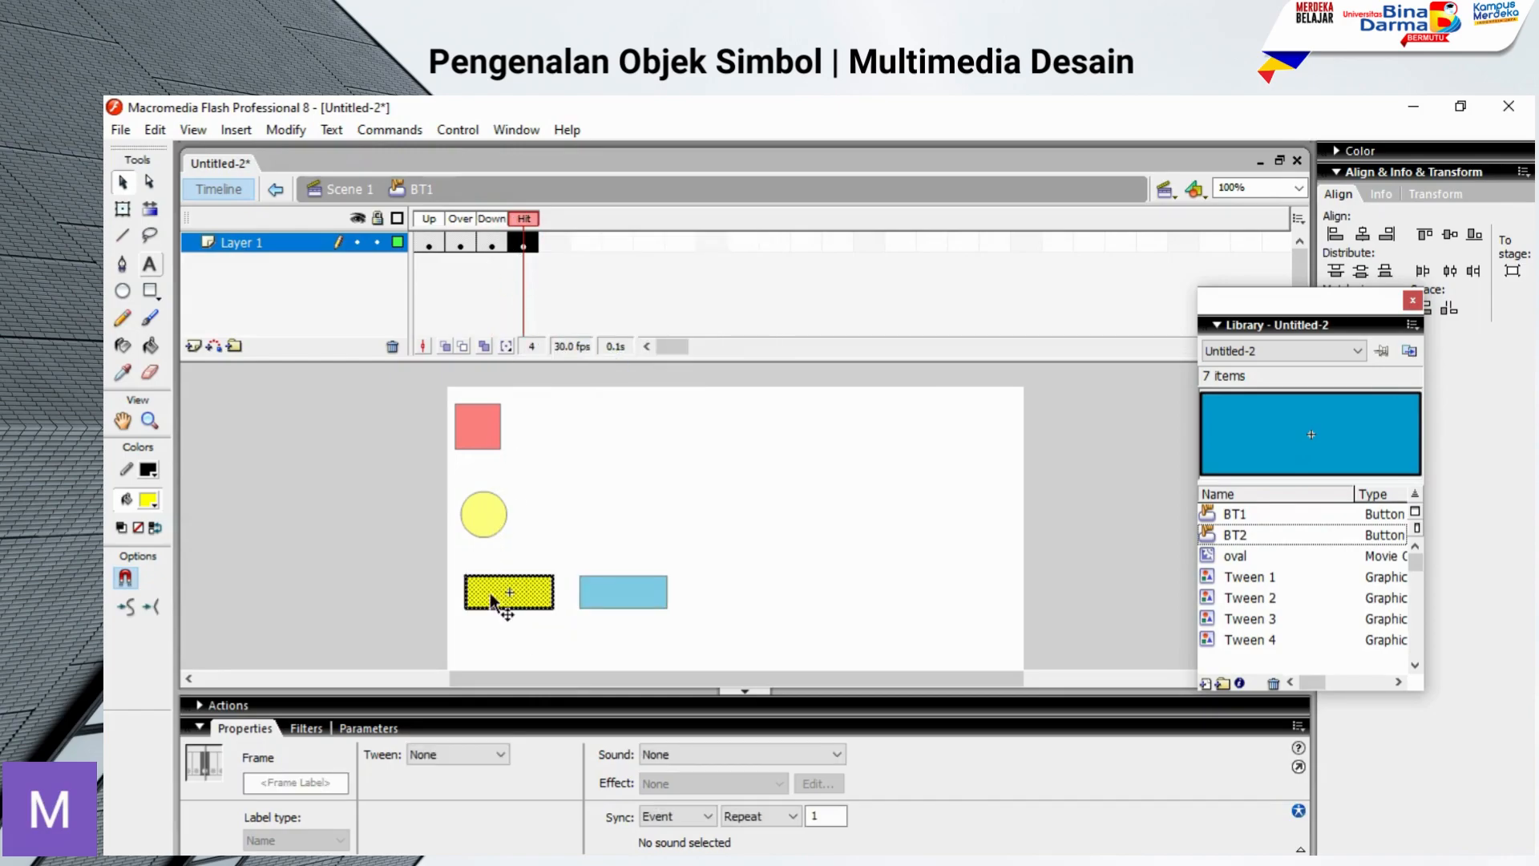
left_click(495, 609)
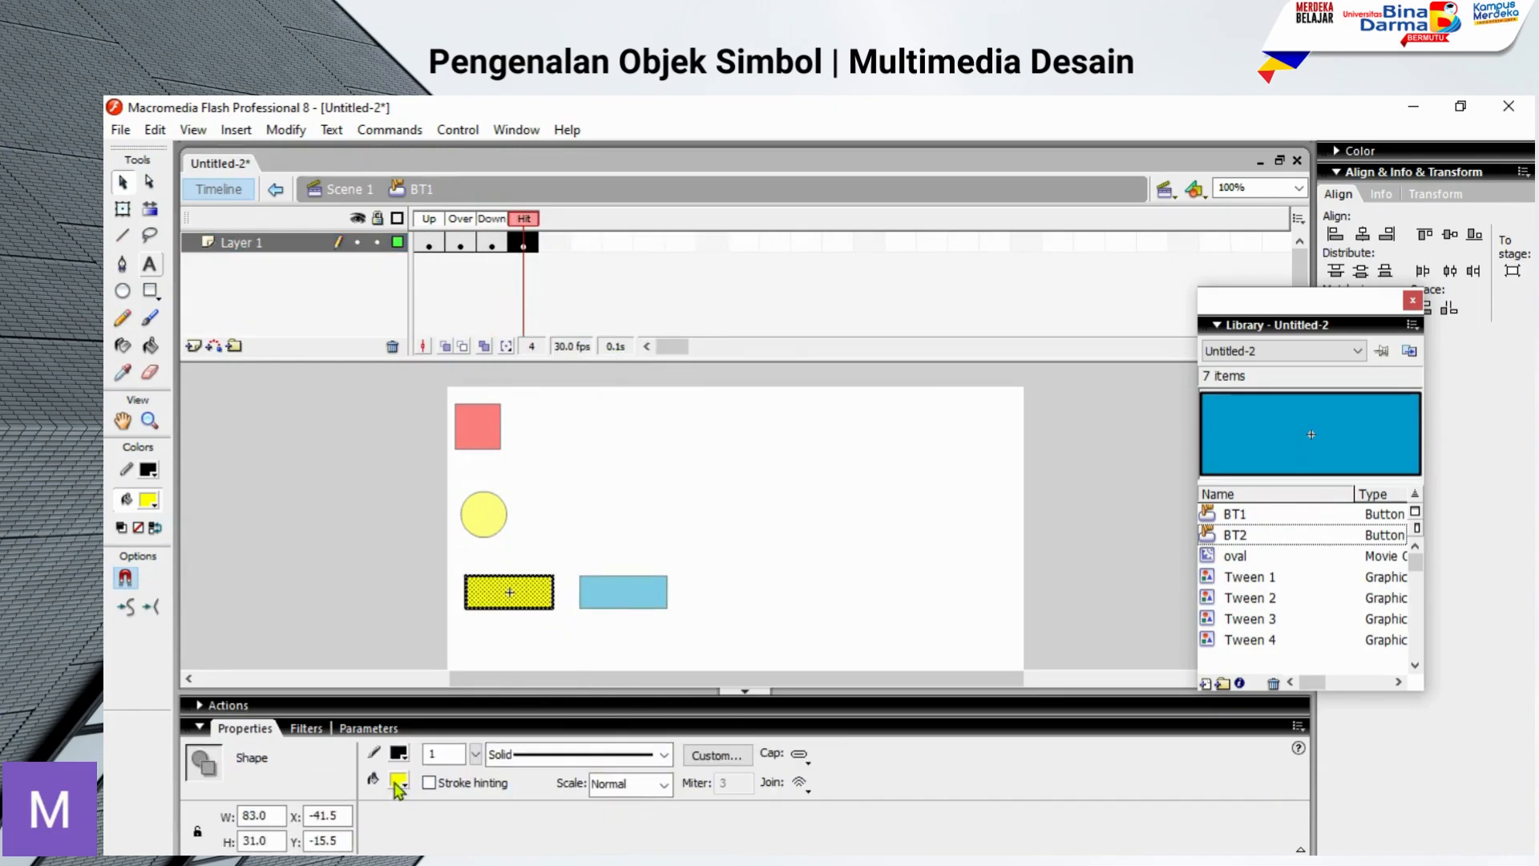
left_click(398, 779)
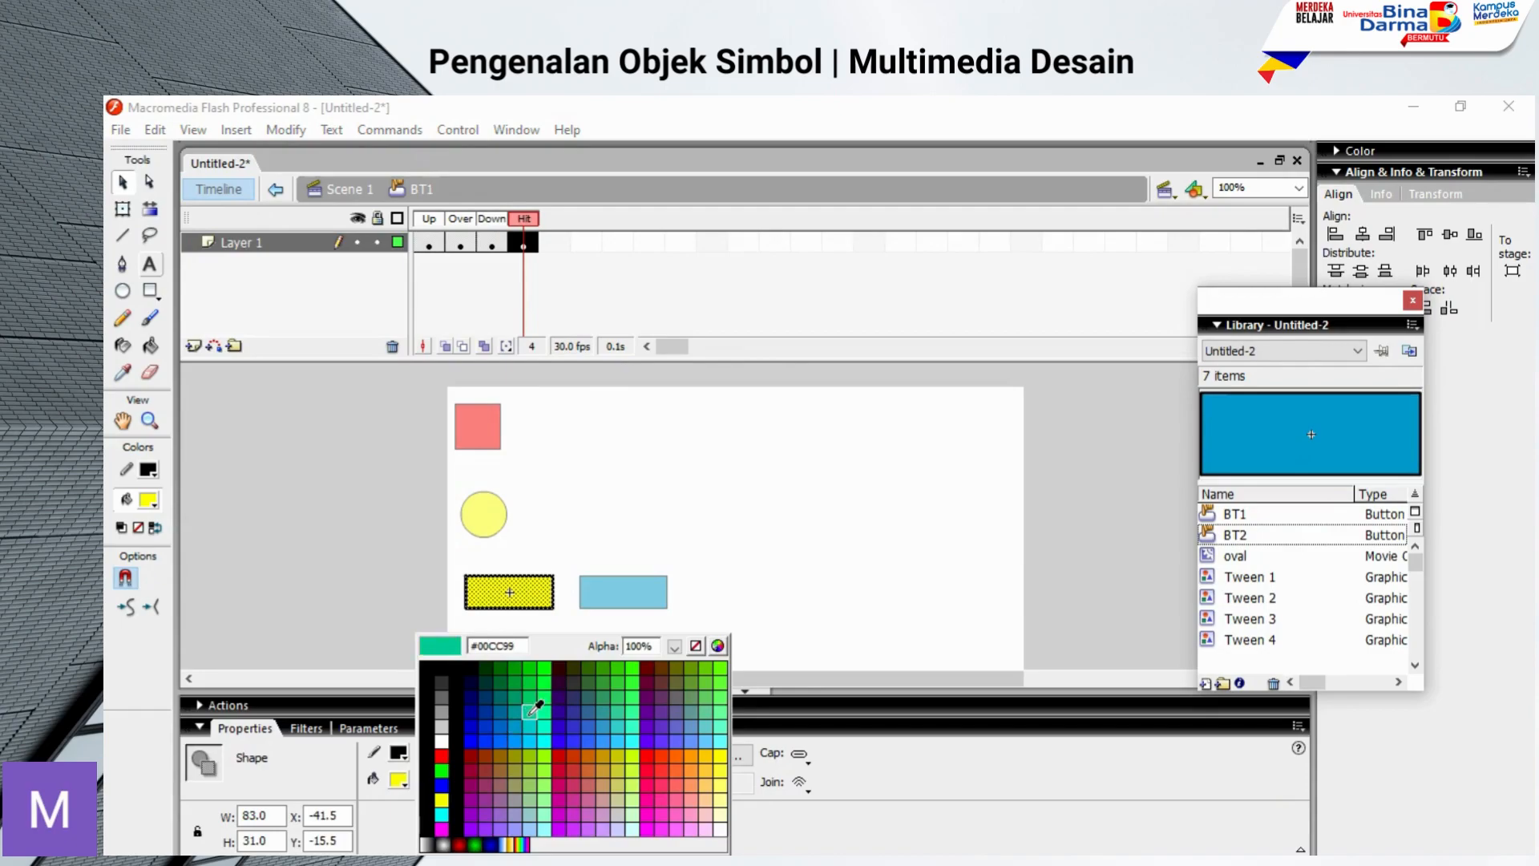
left_click(529, 702)
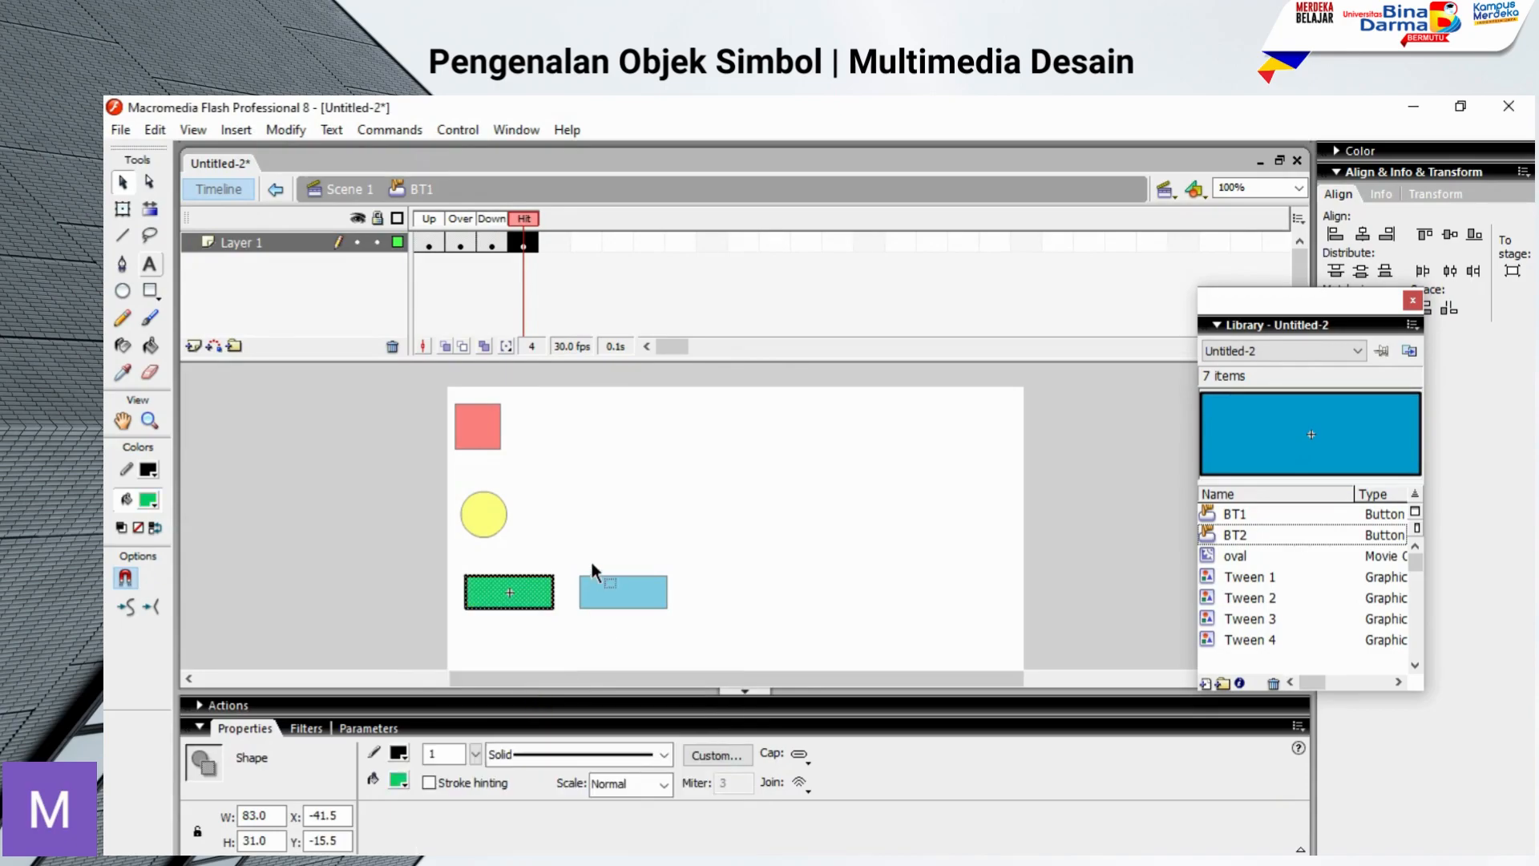
left_click(598, 498)
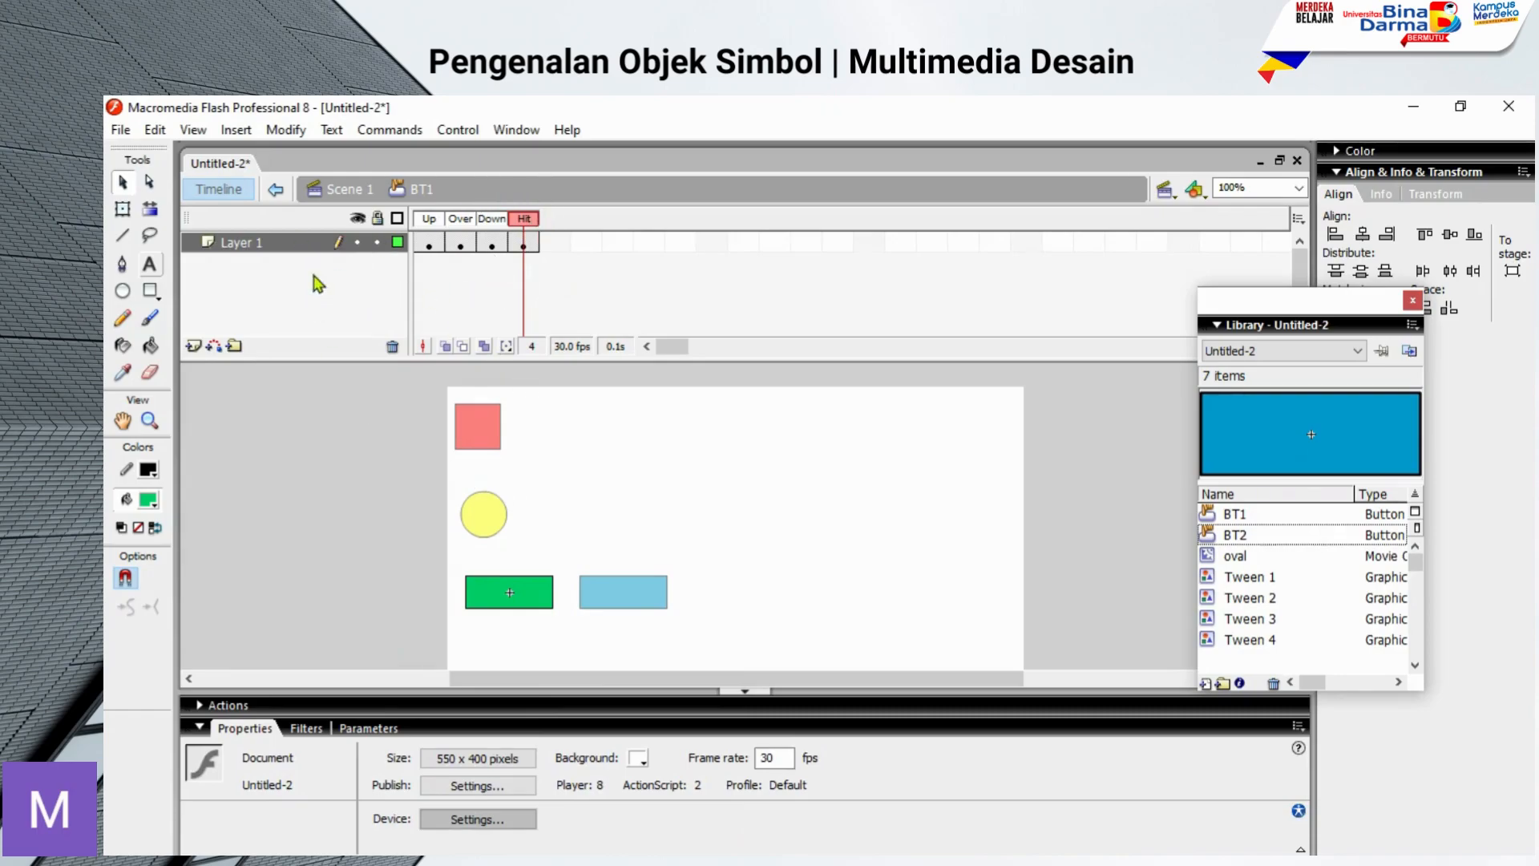
Step: Return to Scene 1 and test the movie, trying BT1's over and pressed states before closing the preview
left_click(353, 192)
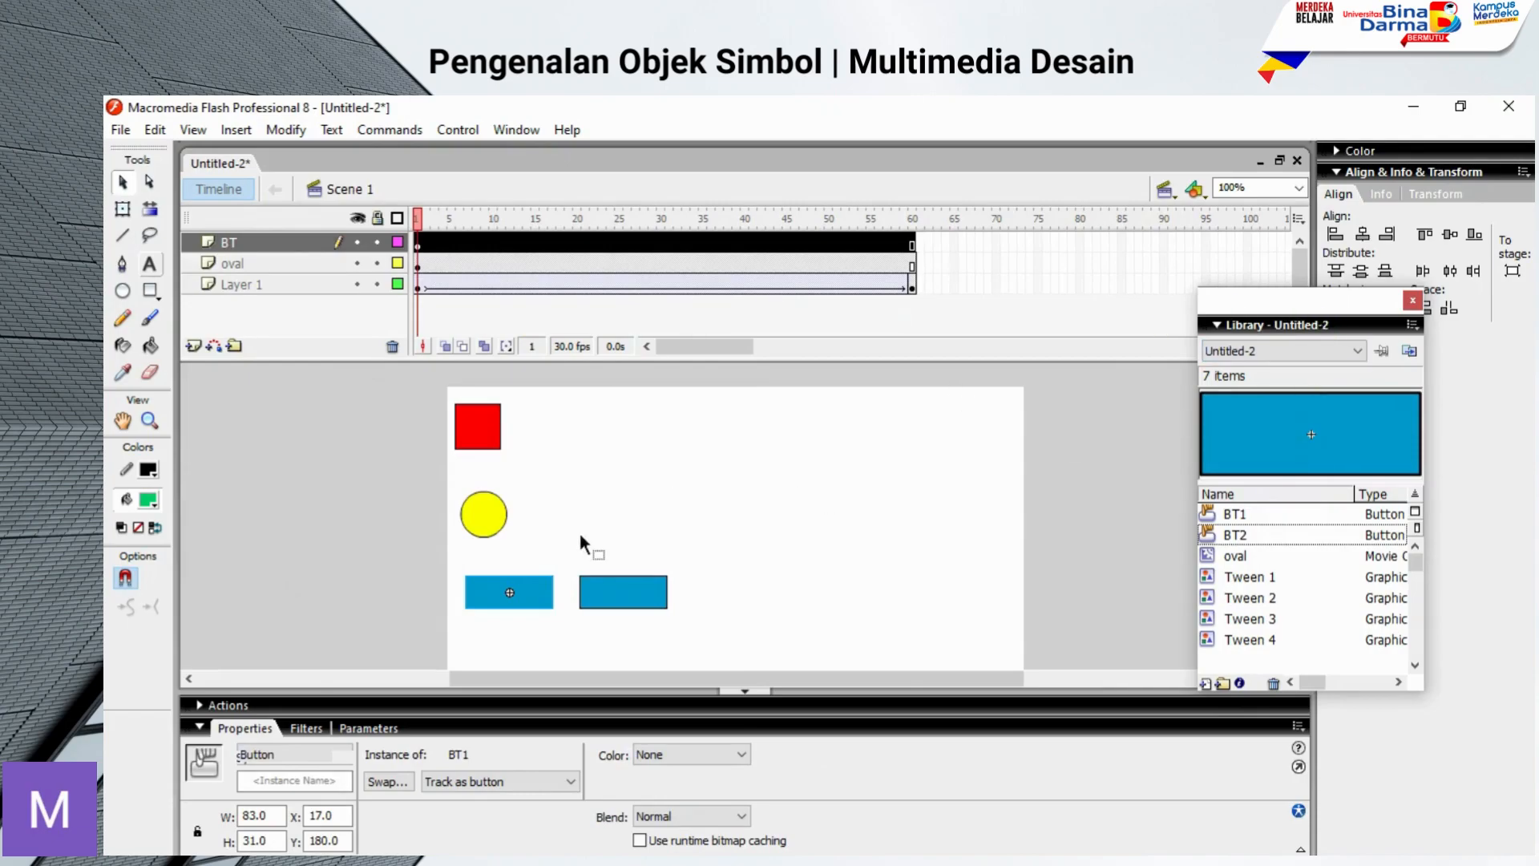
left_click(787, 545)
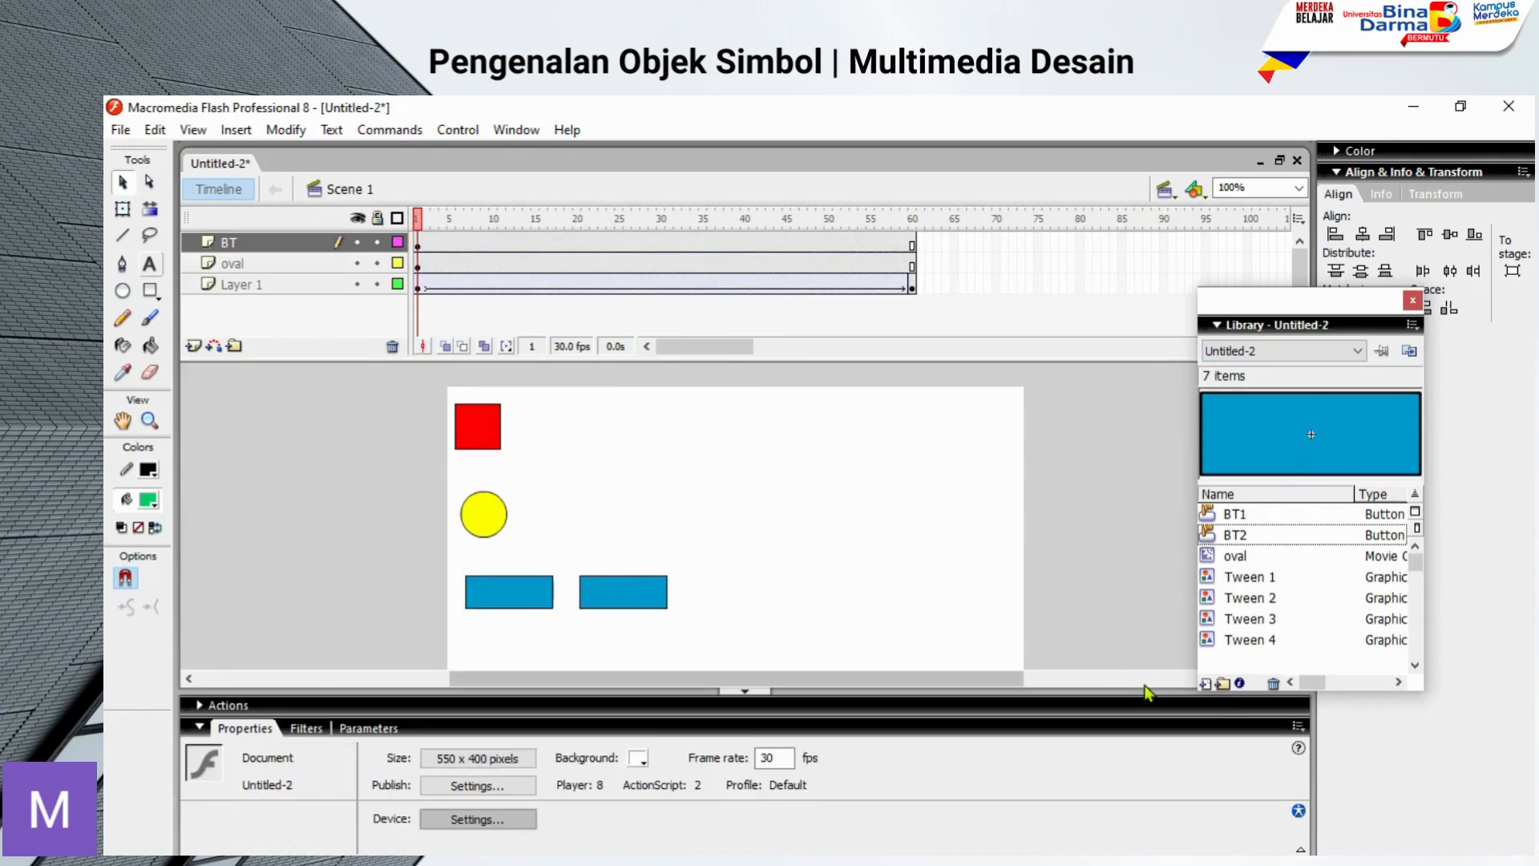
key("ctrl+Return")
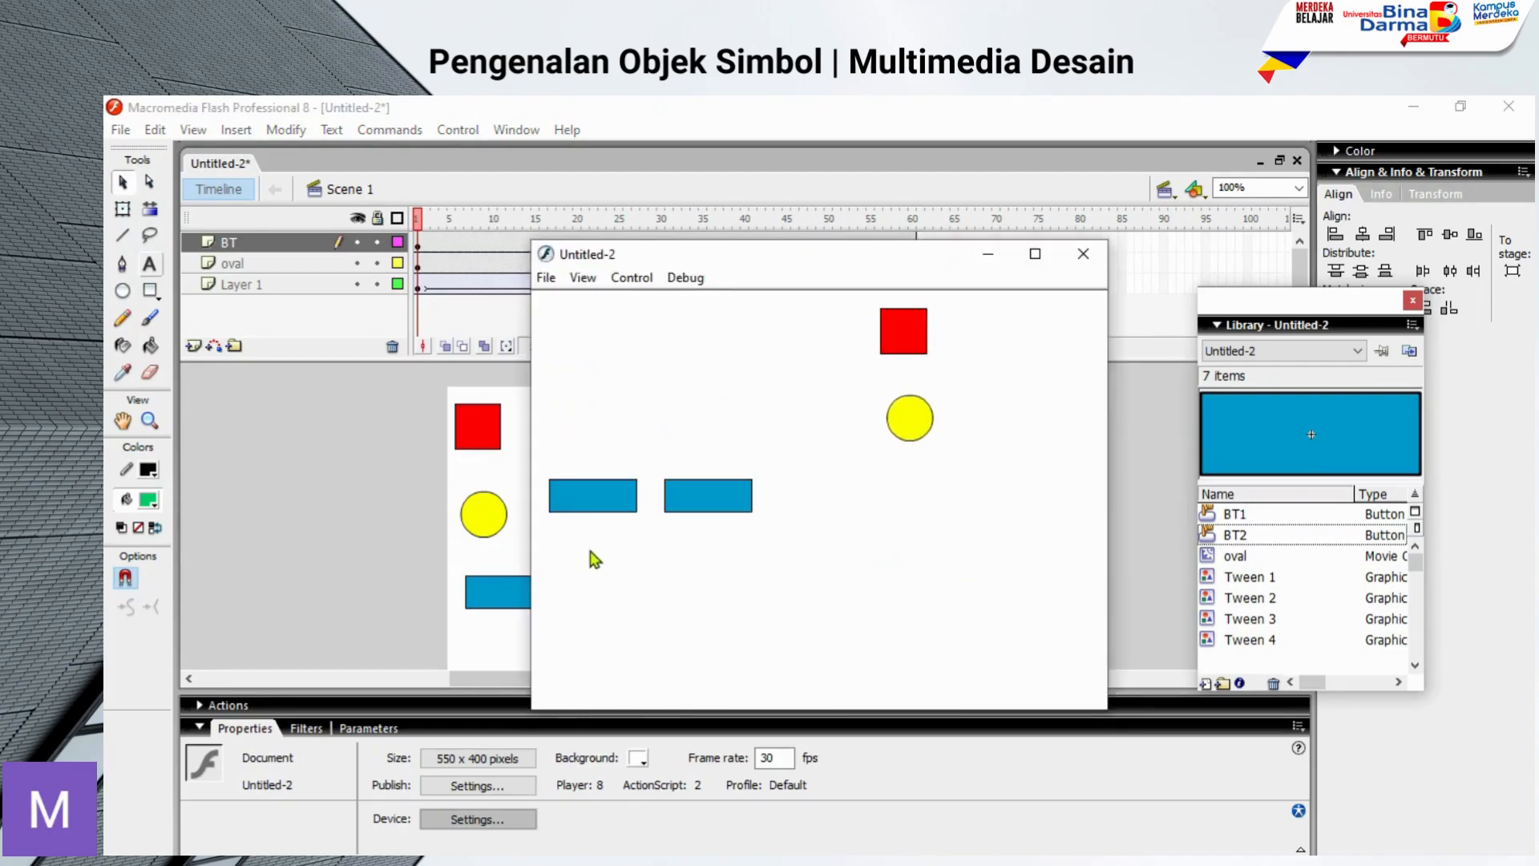
left_click(617, 505)
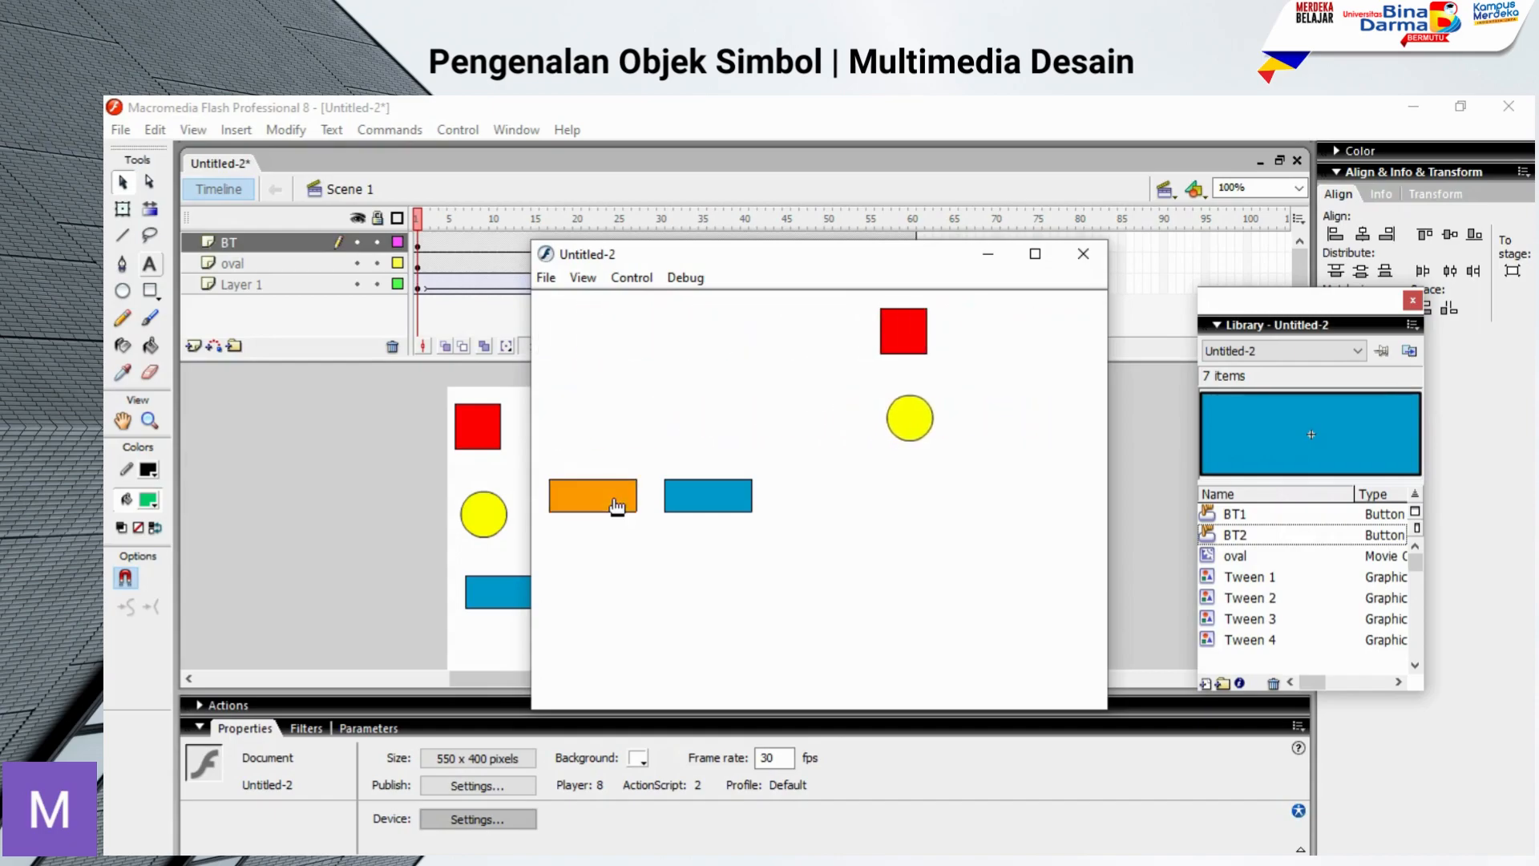
left_click(617, 497)
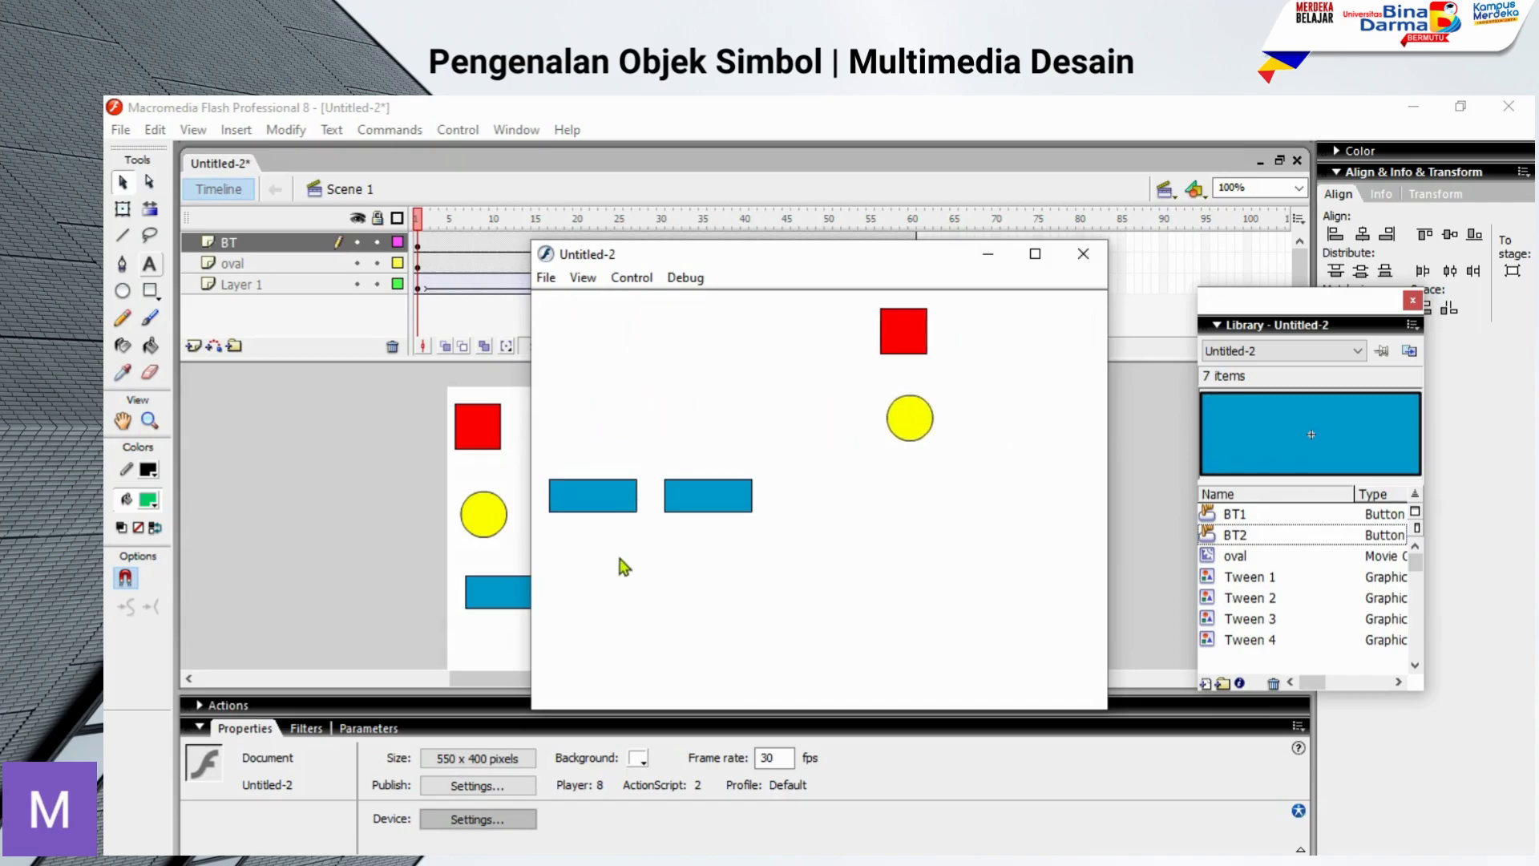
left_click(1081, 266)
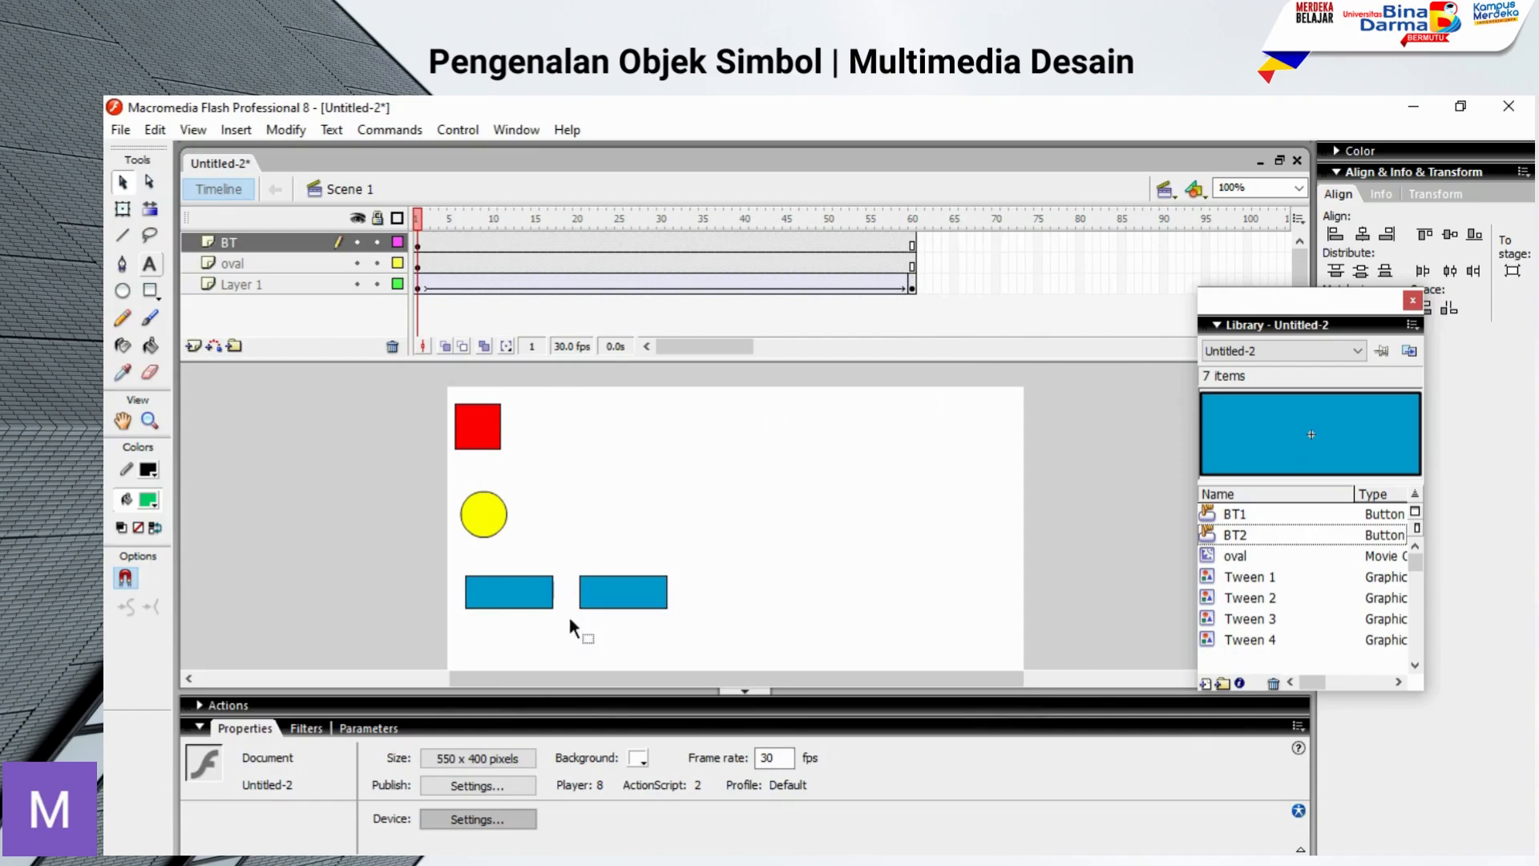
Step: Open BT1 for editing in place and add a layer named text above Layer 1
double_click(511, 594)
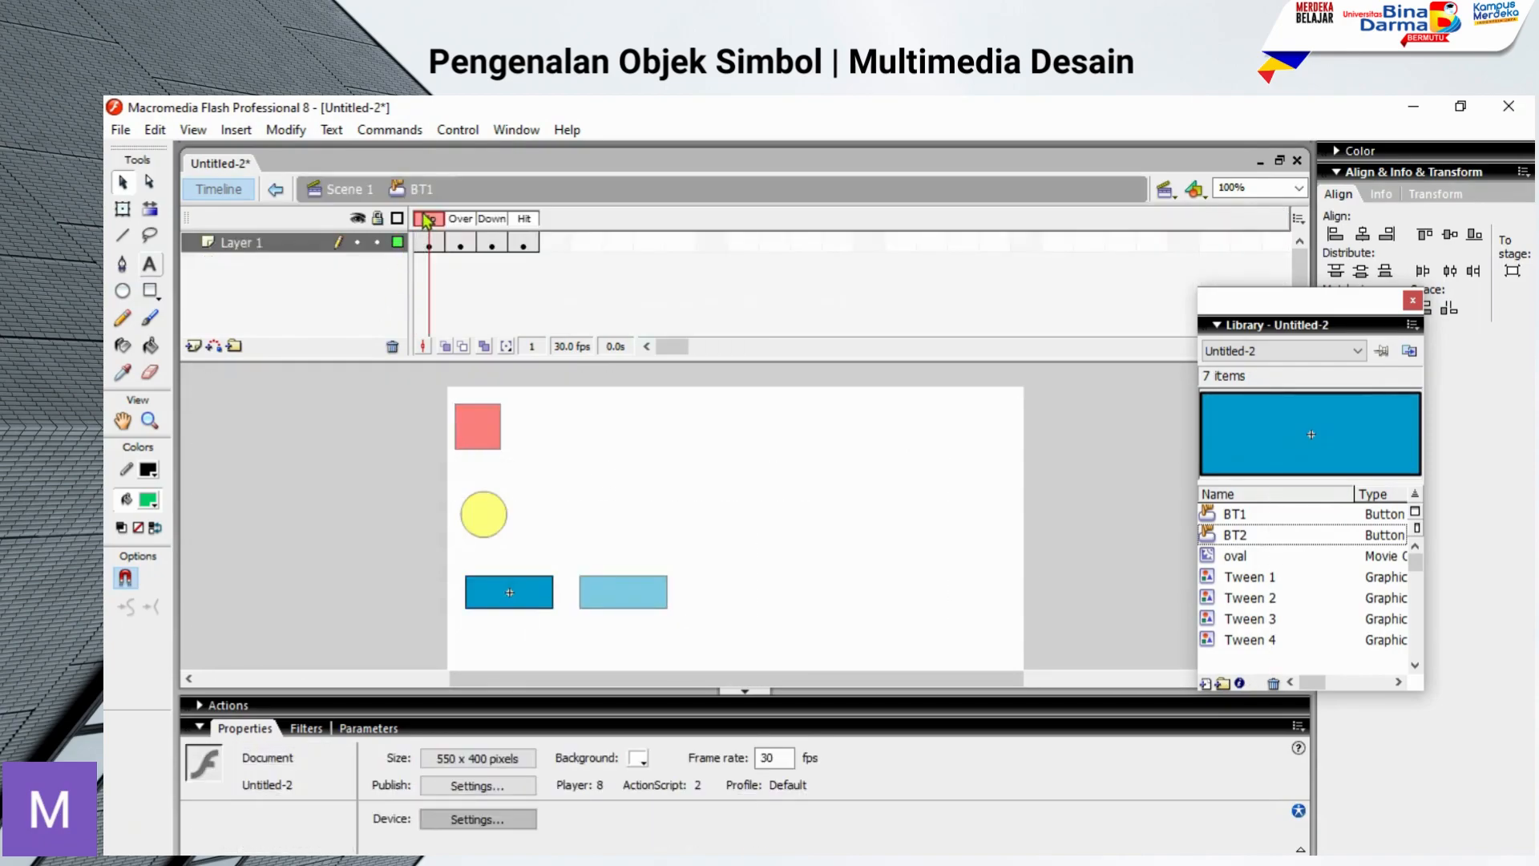
left_click(193, 346)
left_click(225, 249)
double_click(265, 244)
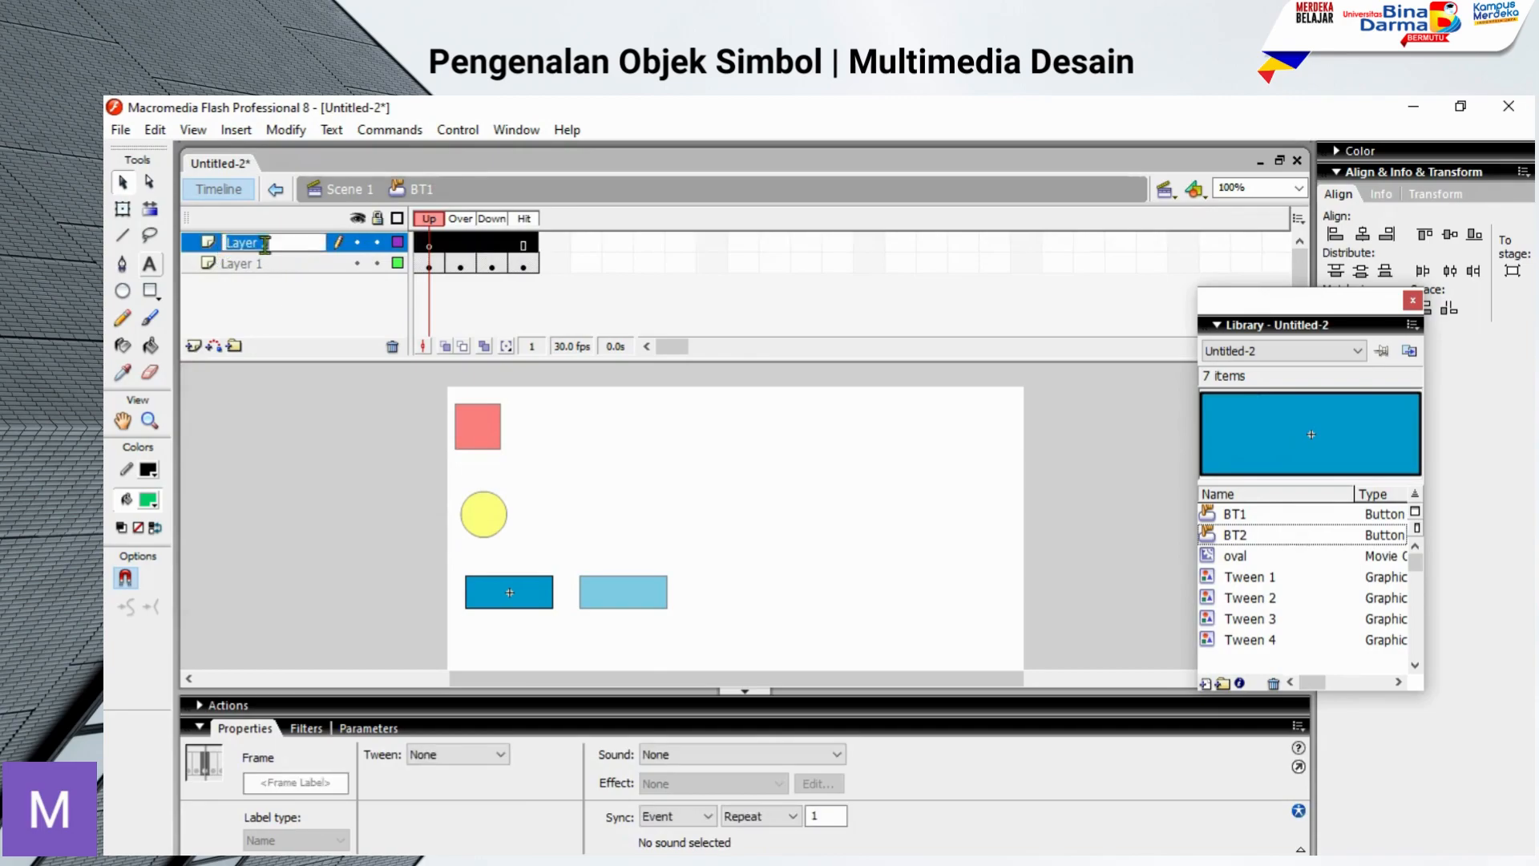
type("text")
key("Return")
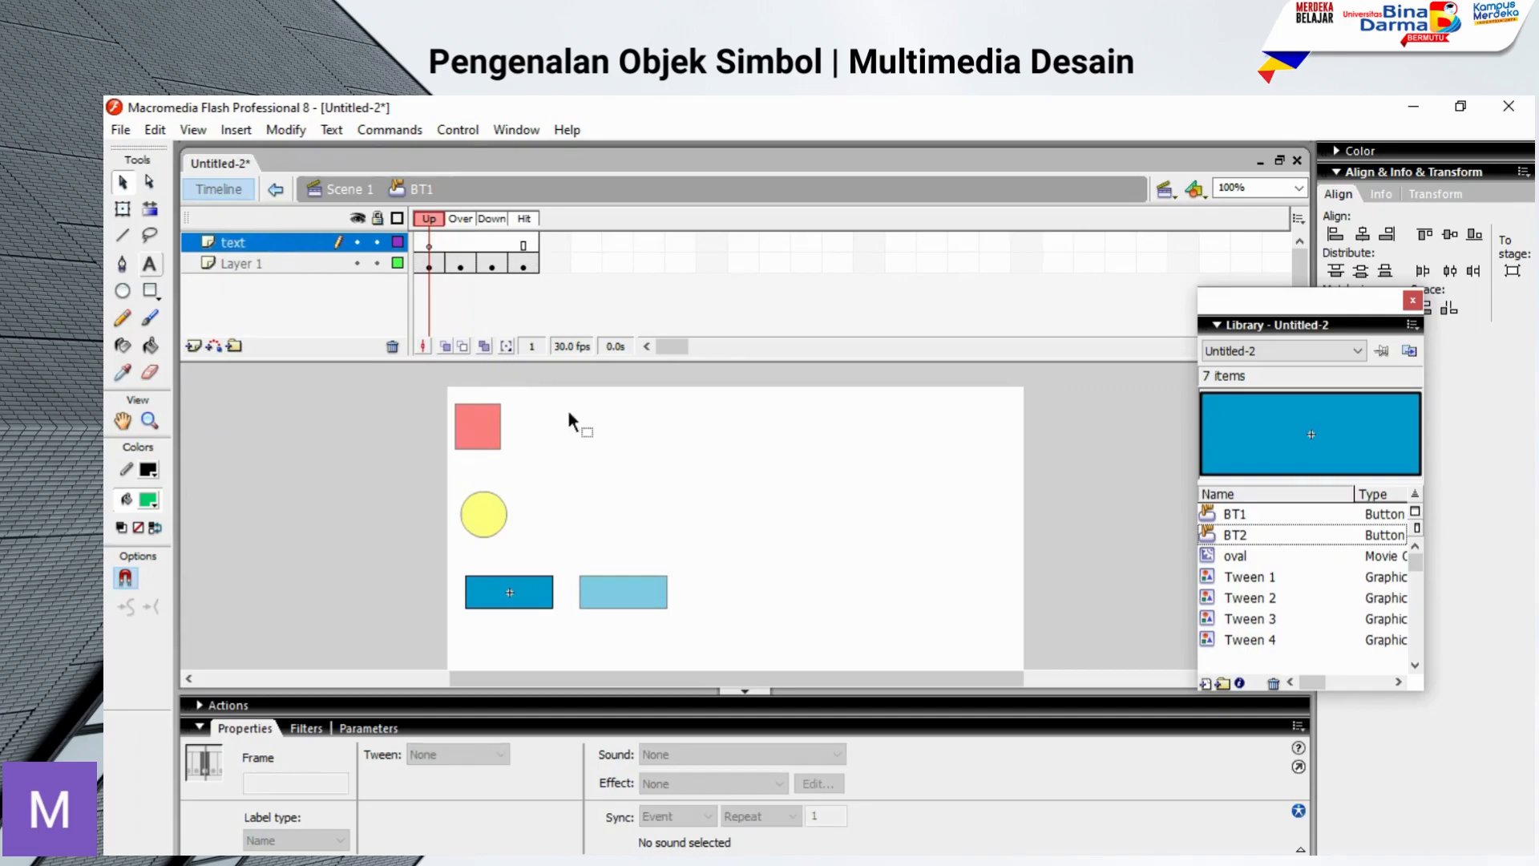
Step: Add the white text PLAY over BT1's rectangle on the text layer
left_click(149, 264)
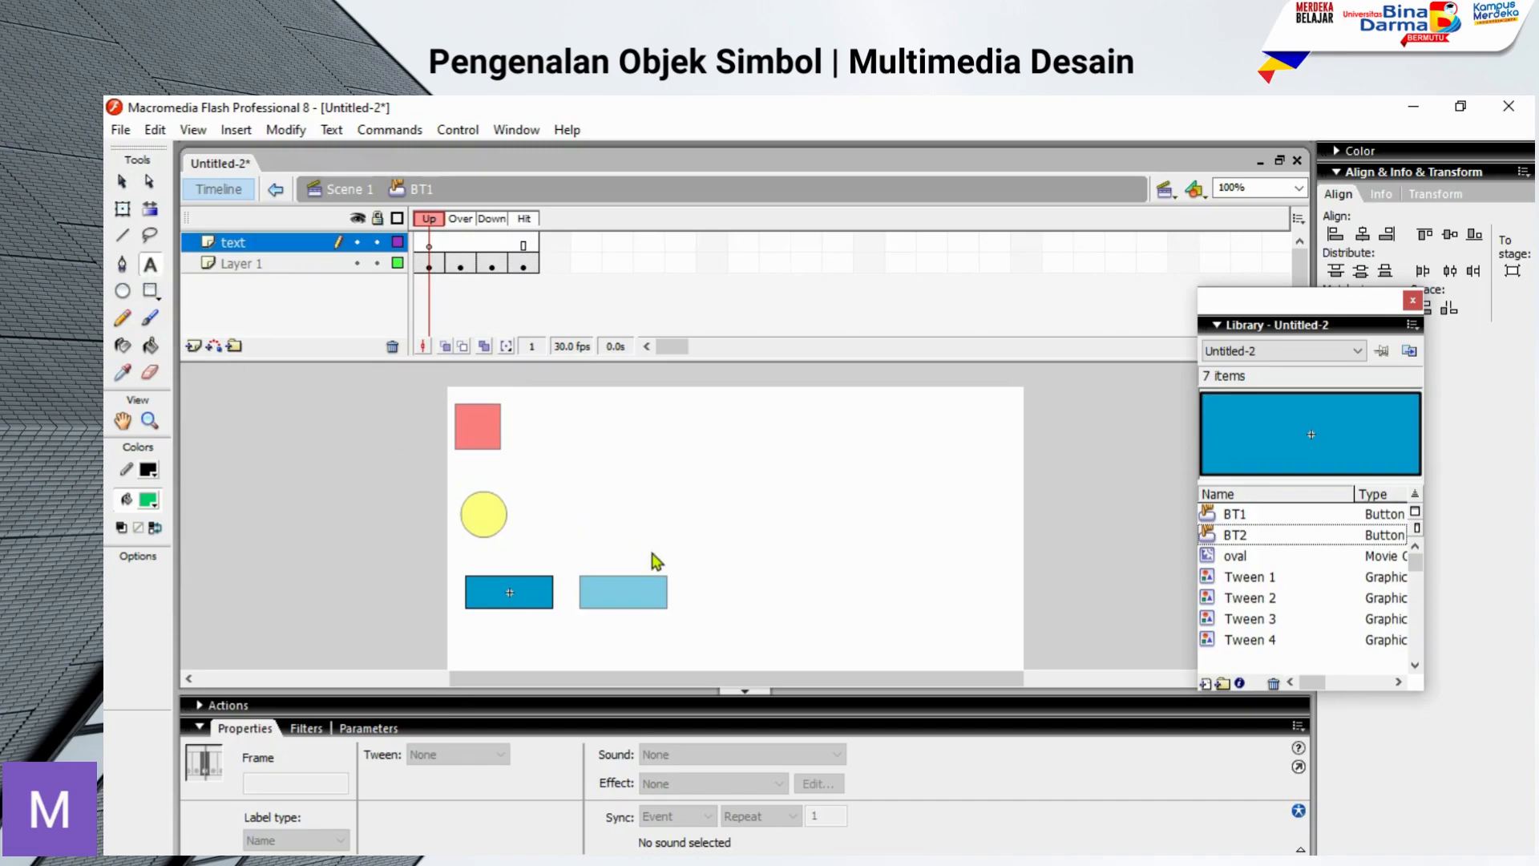
left_click(148, 499)
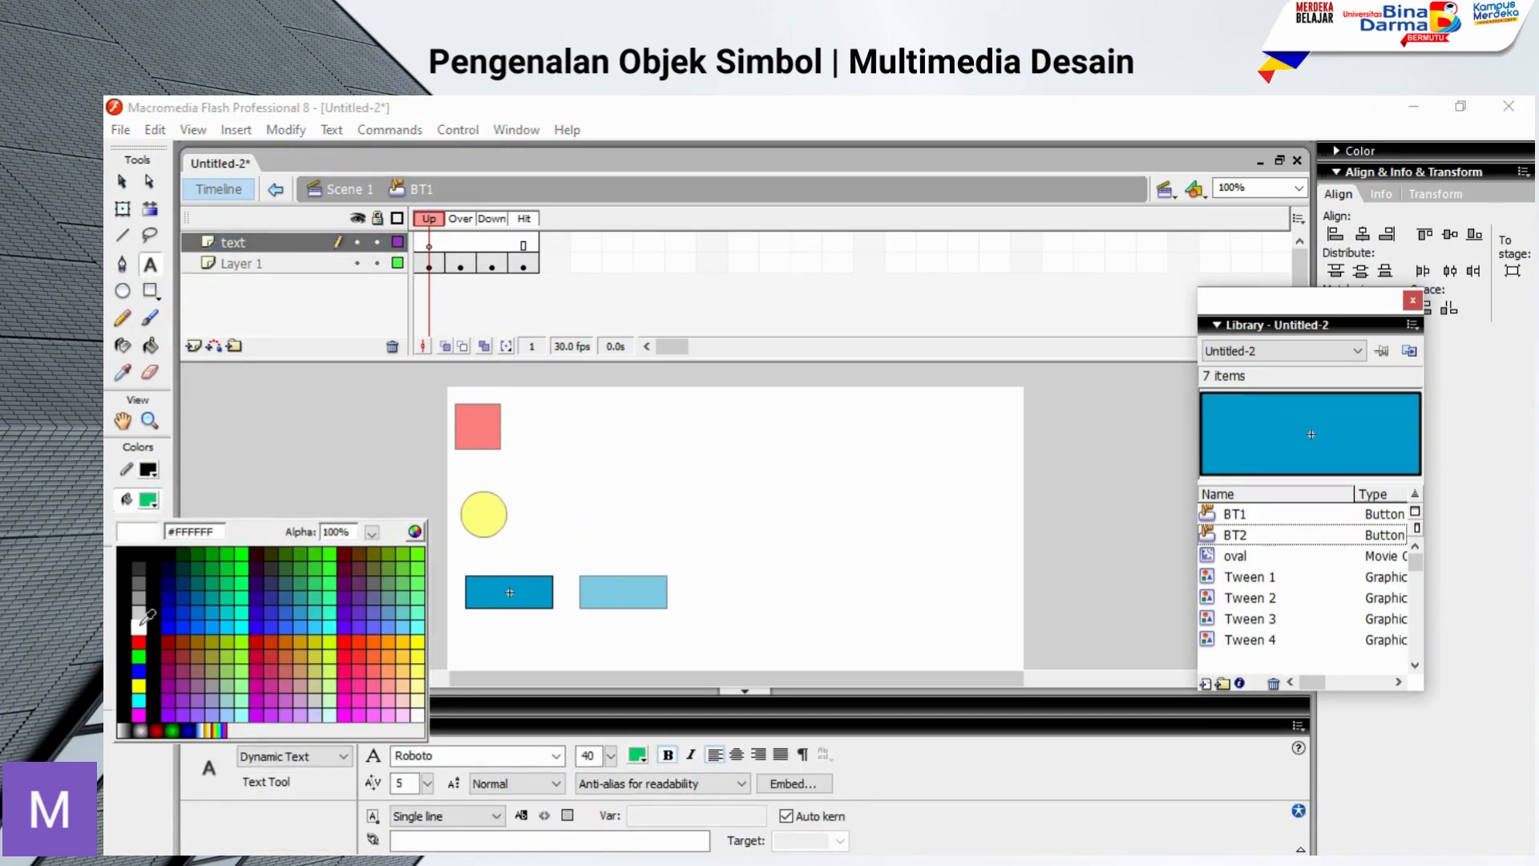
left_click(140, 625)
left_click_drag(469, 541, 582, 595)
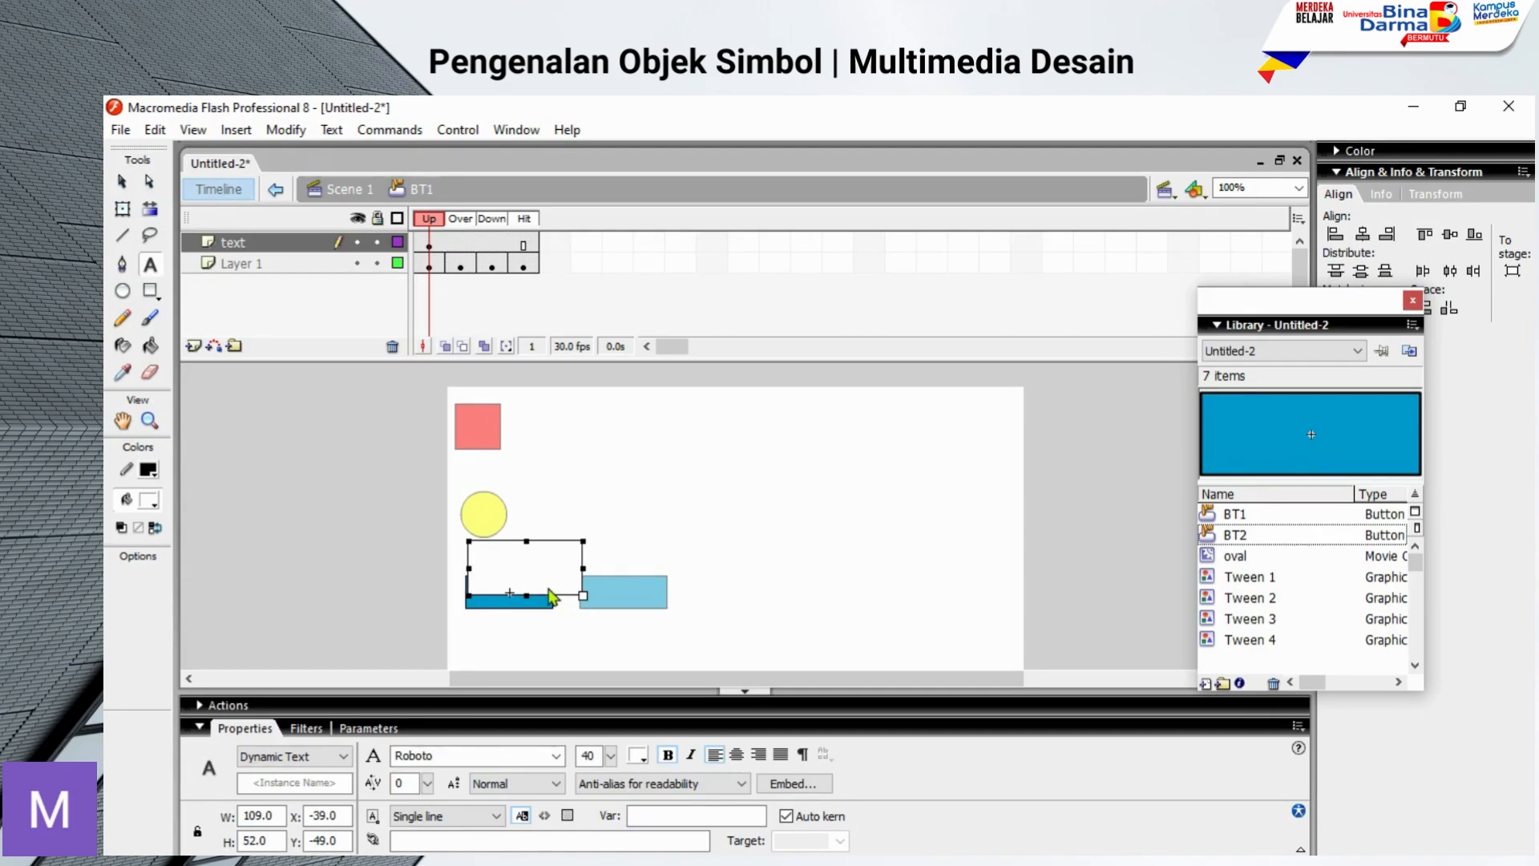
type("PLAY")
Step: Set the PLAY text's font size to 20 and centre-align it
double_click(552, 594)
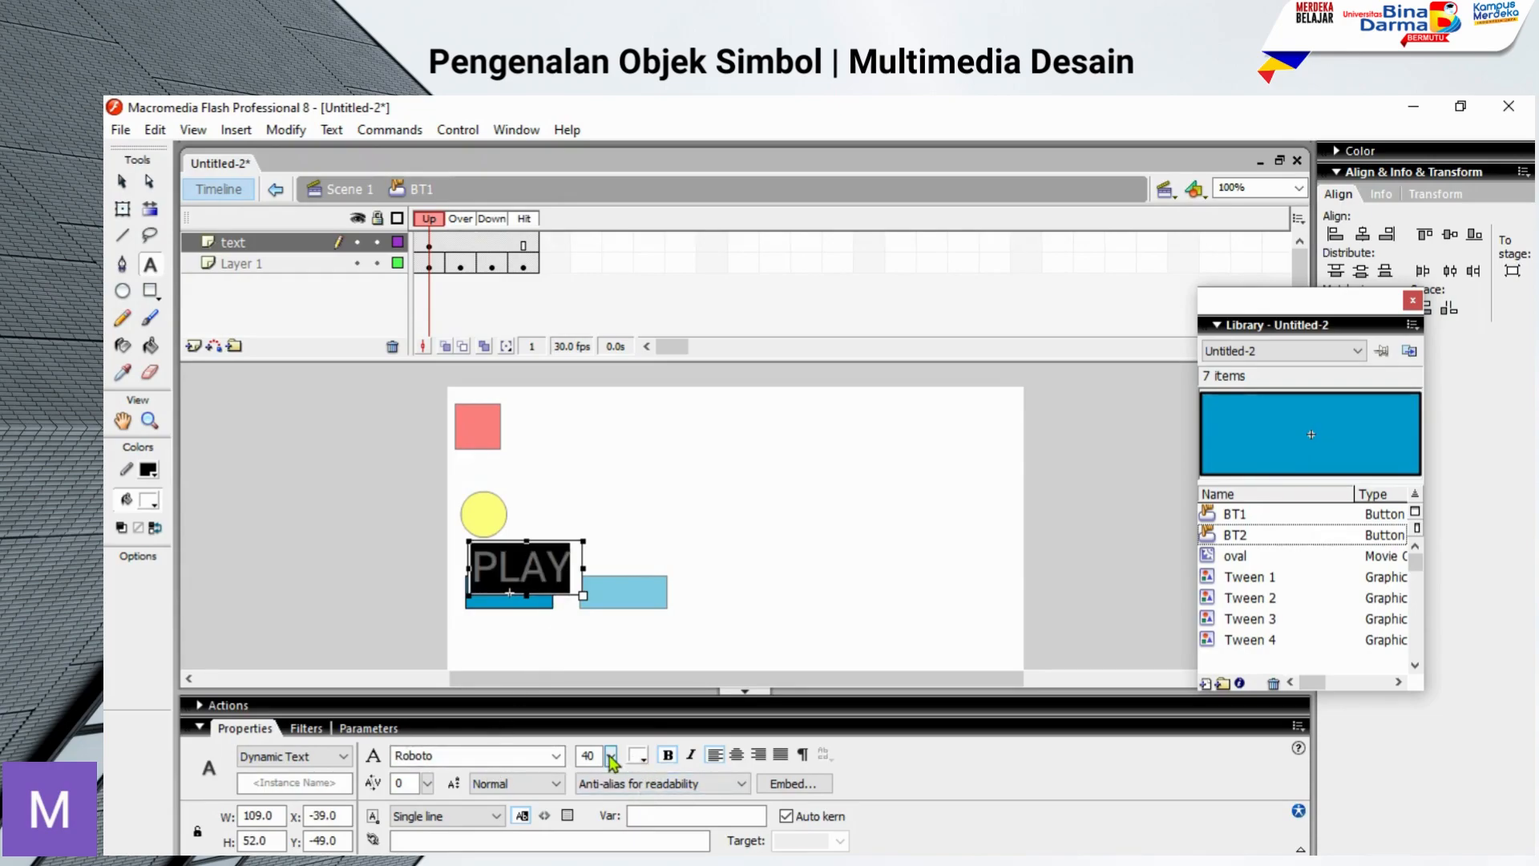
double_click(582, 755)
type("30")
key("BackSpace")
key("BackSpace")
type("20")
key("Return")
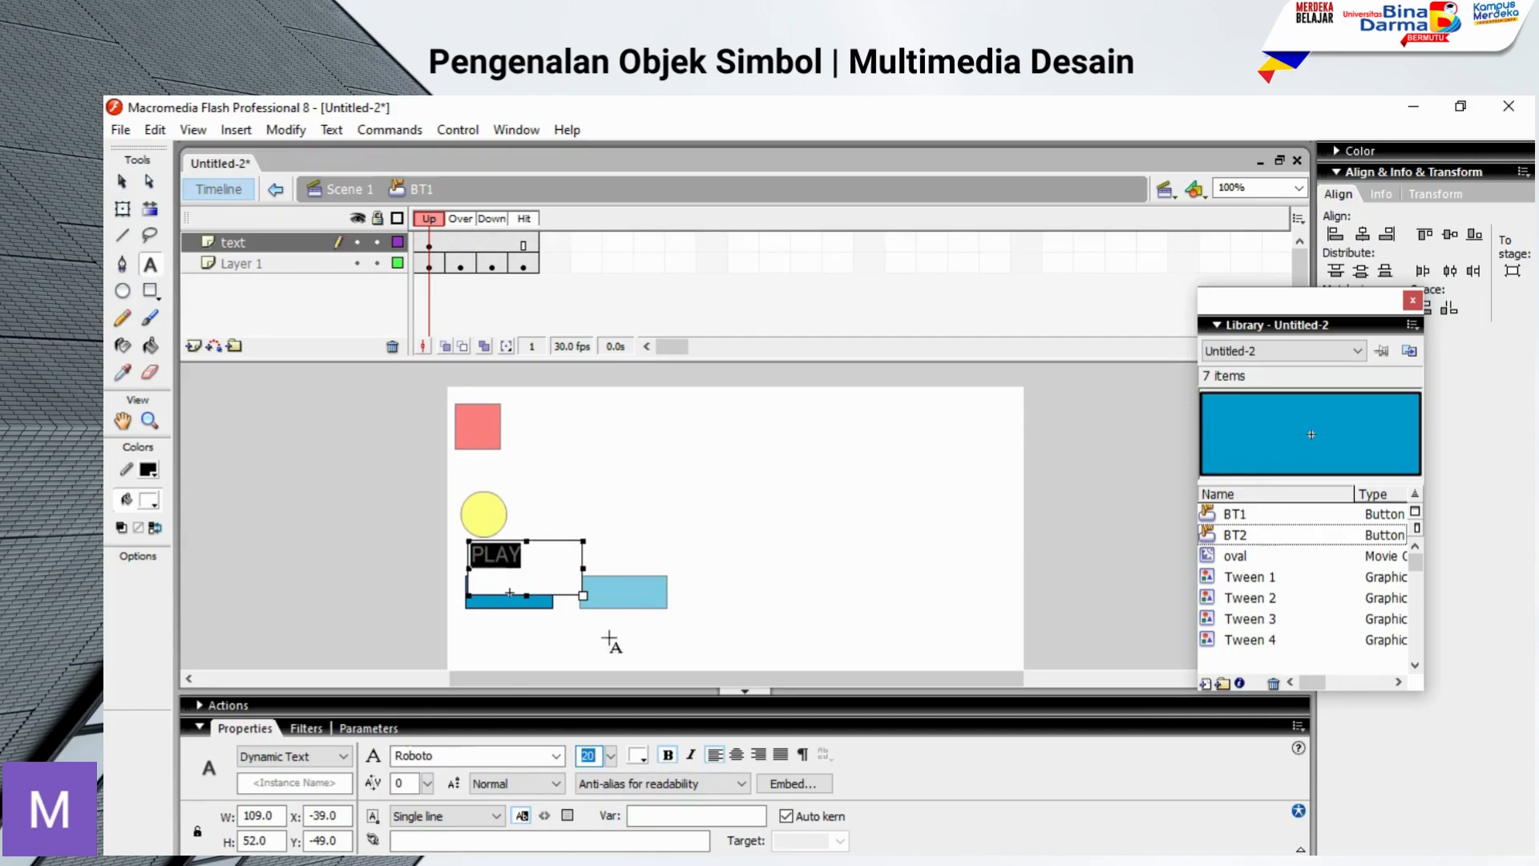
left_click(737, 756)
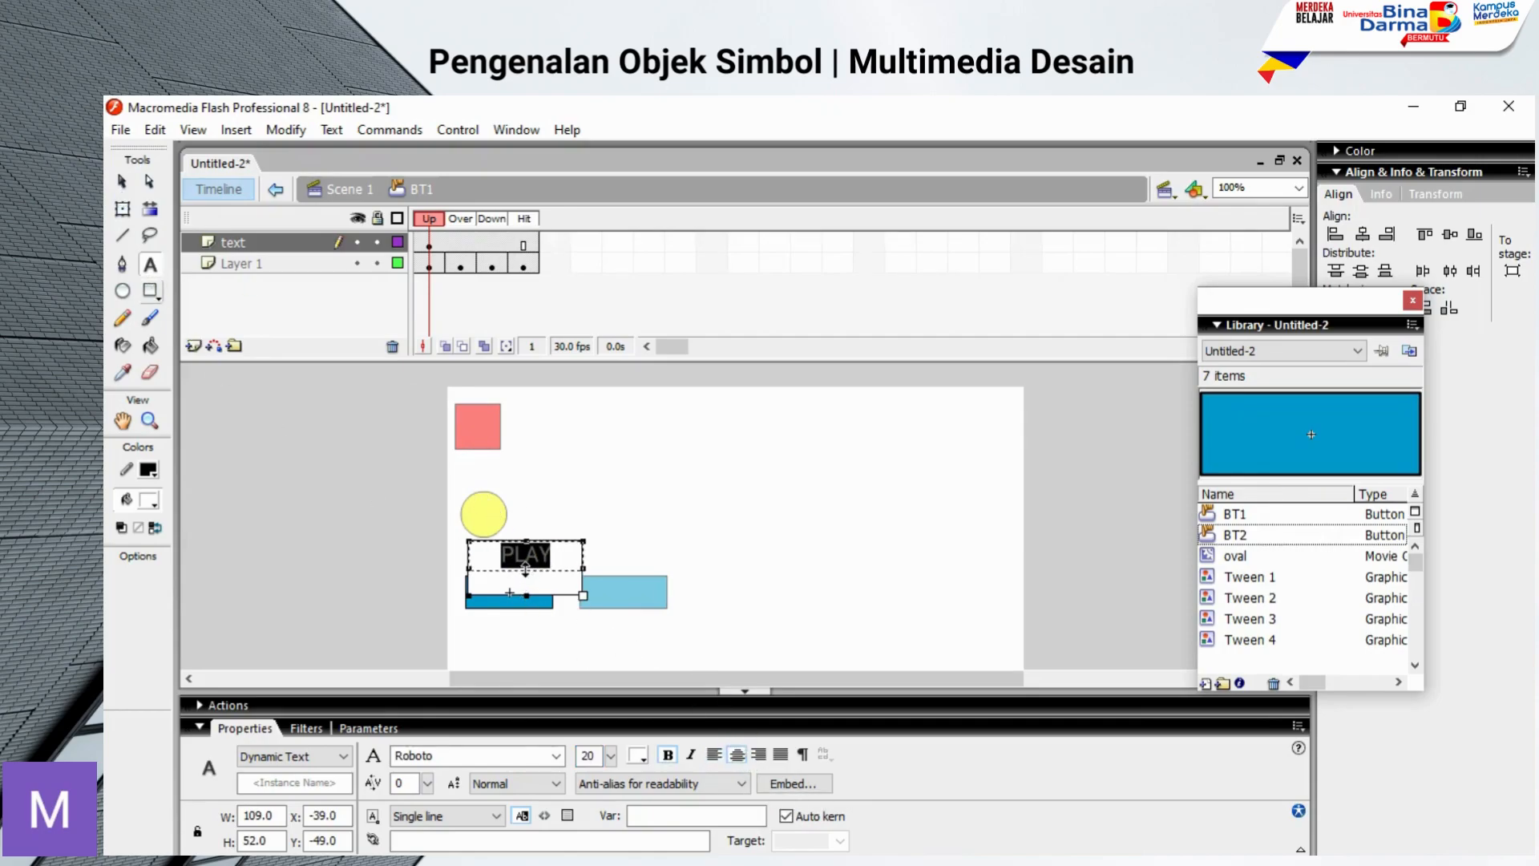
Step: Shrink the PLAY text box to about 72 × 28 and centre it on BT1's blue rectangle
mouse_move(526, 596)
left_mouse_down()
mouse_move(525, 569)
mouse_move(492, 557)
mouse_move(576, 570)
mouse_move(531, 592)
left_mouse_up()
left_click(122, 182)
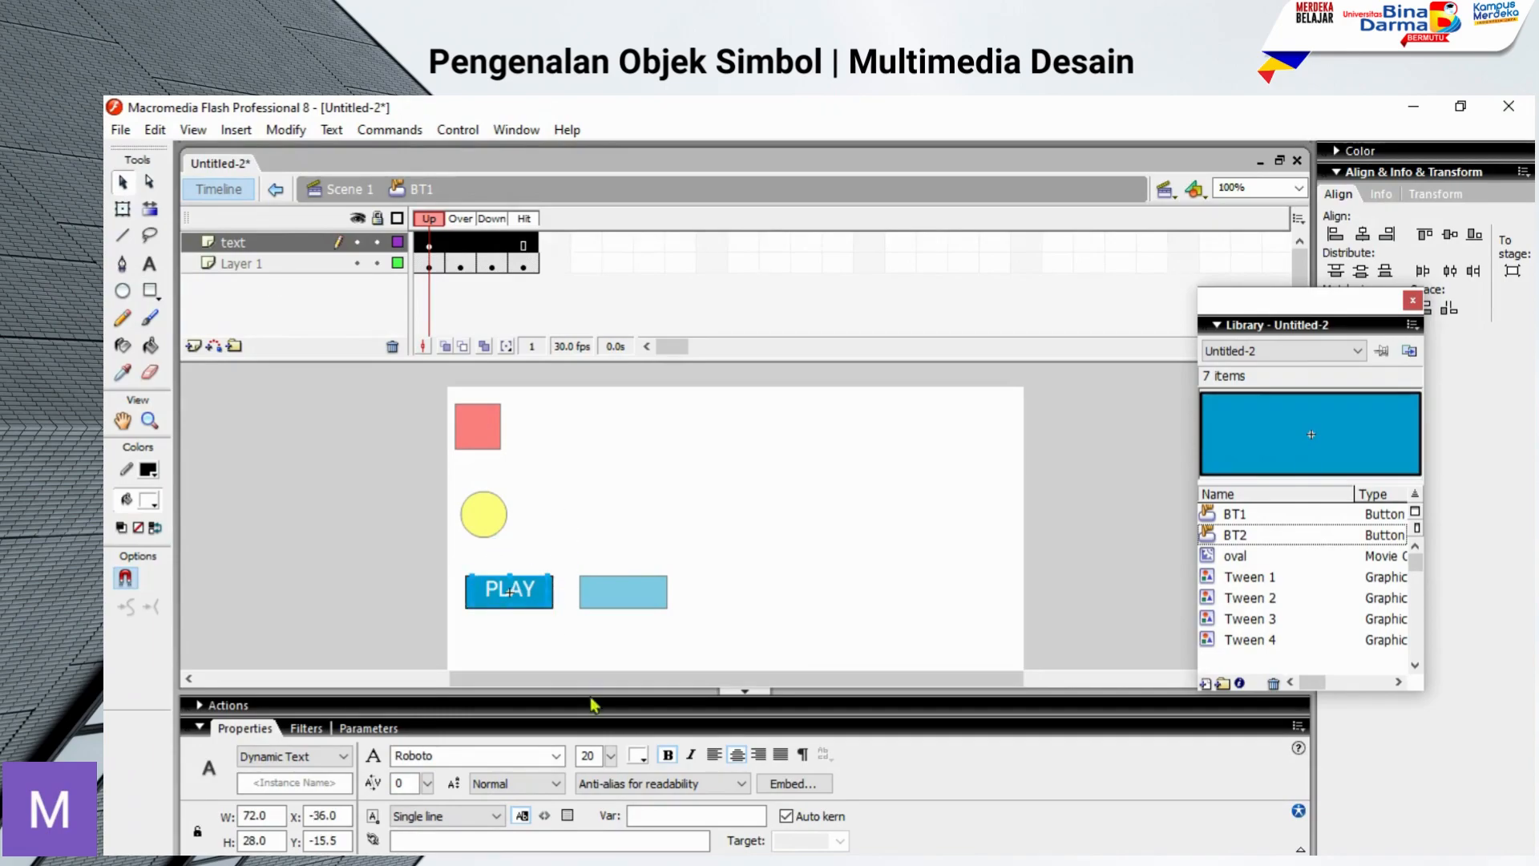
key("Down")
key("Down")
key("Down")
key("Down")
key("Down")
key("Up")
key("Up")
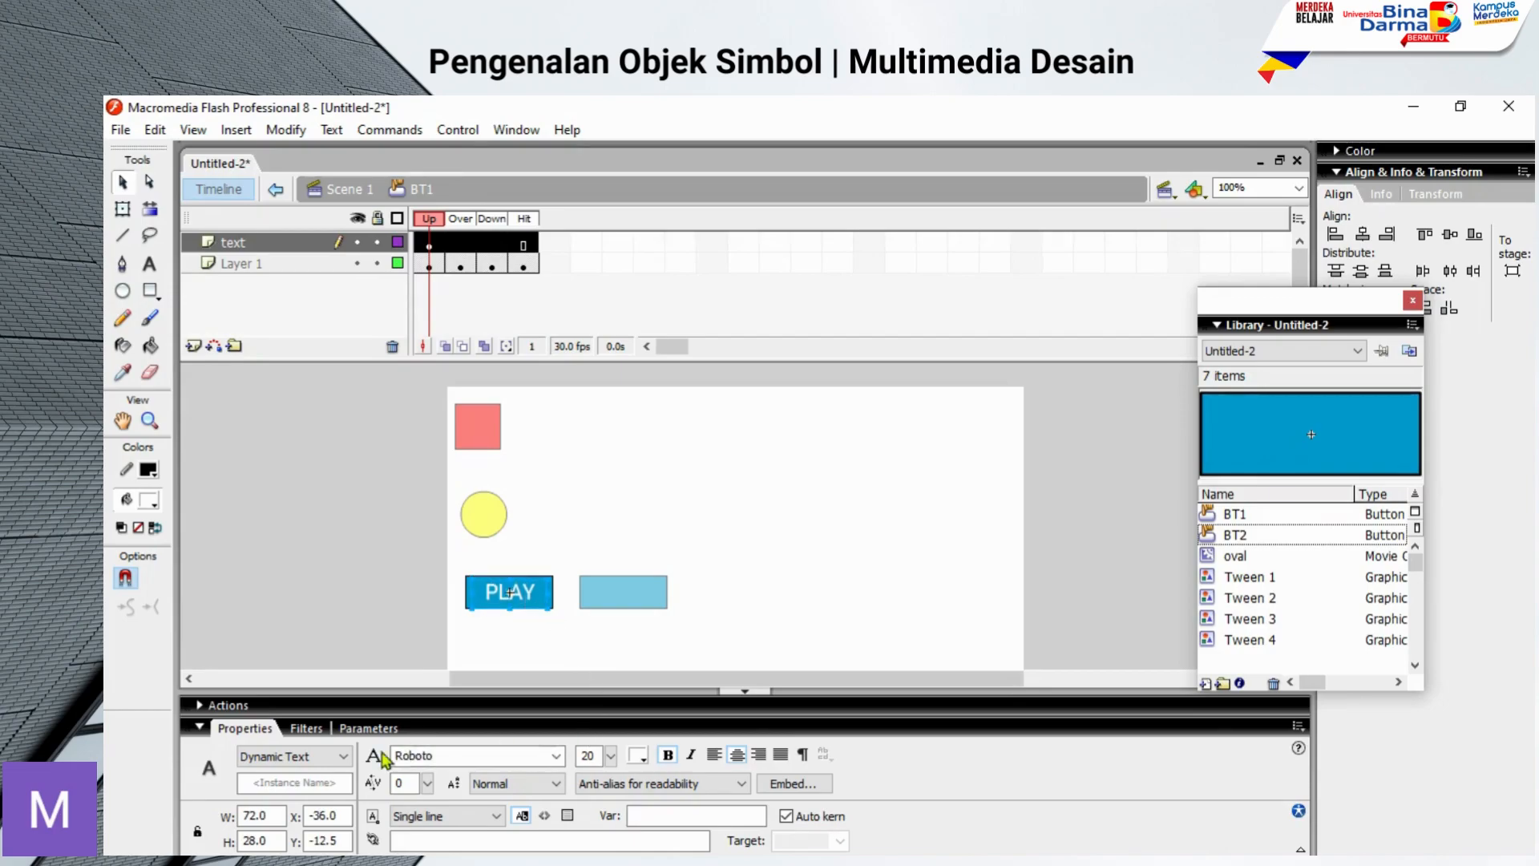
Step: Change the PLAY label's text type to Static Text
left_click(294, 760)
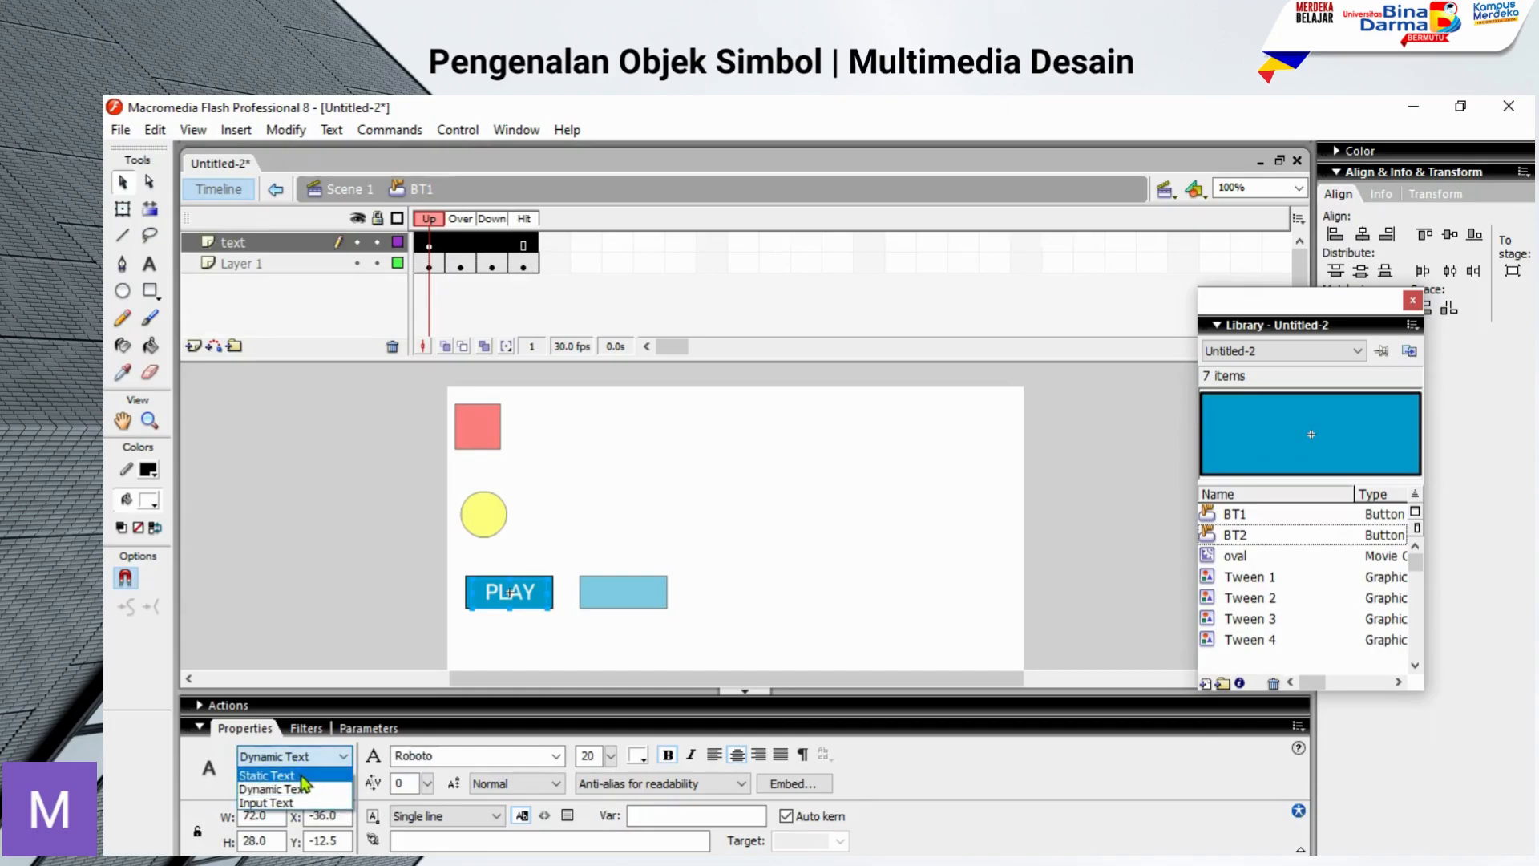
left_click(301, 776)
left_click(646, 502)
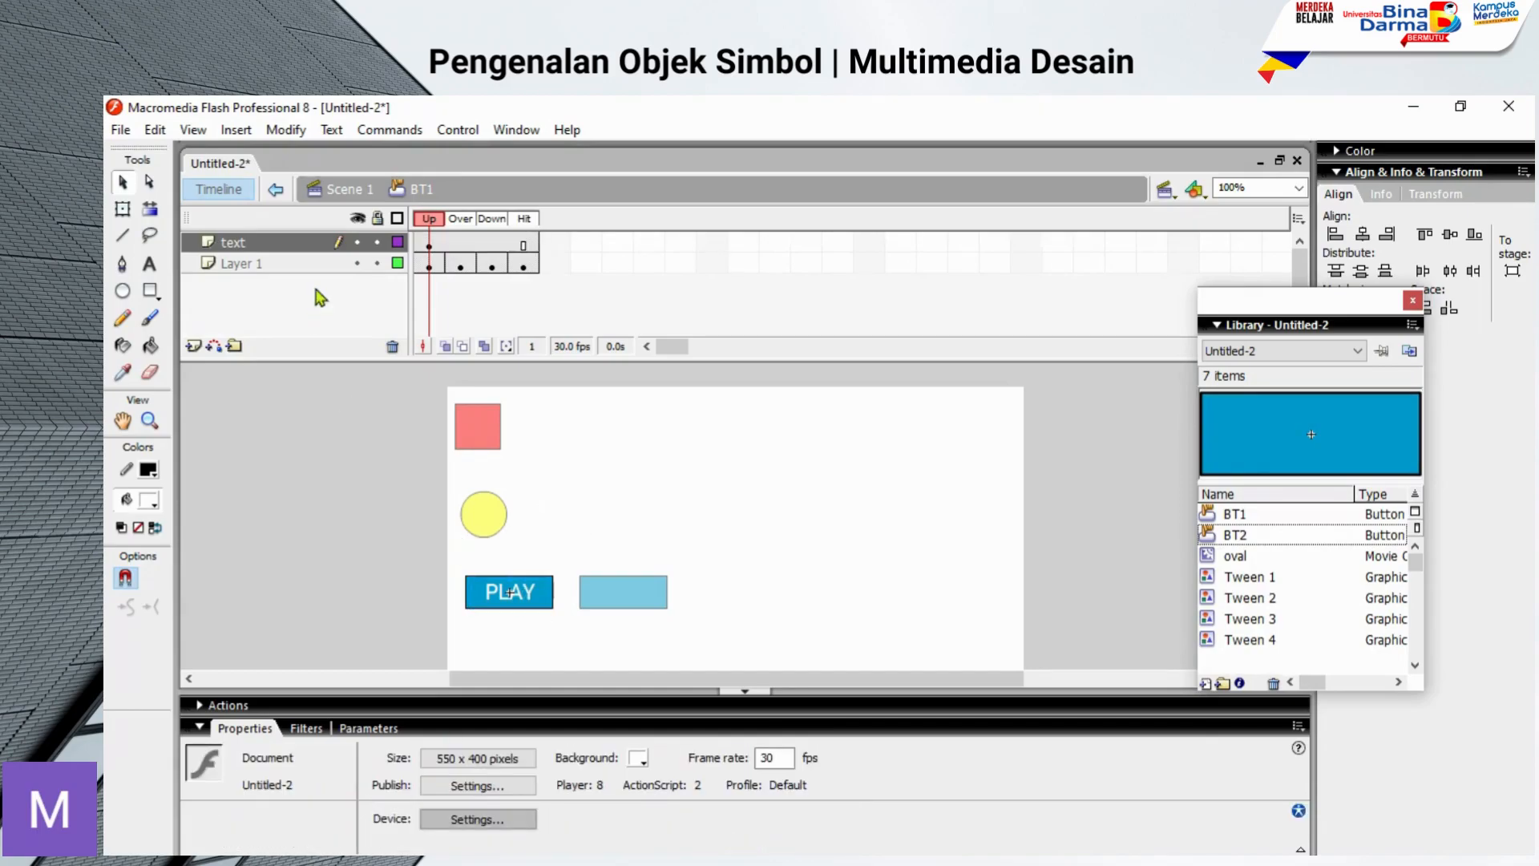
Step: Return to Scene 1 and test the movie, trying the PLAY button's states before closing the preview
left_click(345, 189)
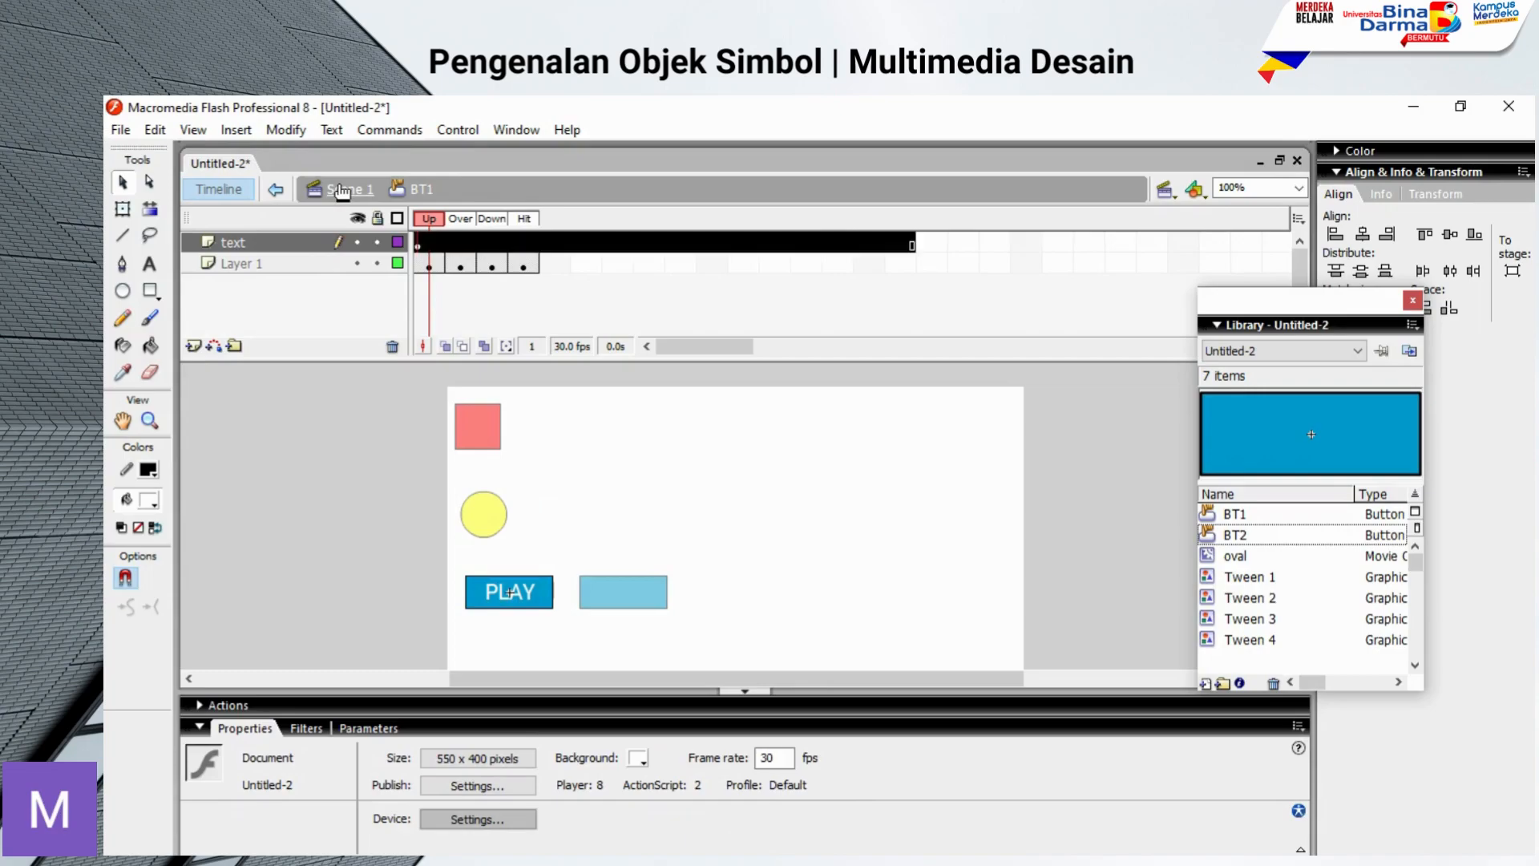
left_click(747, 570)
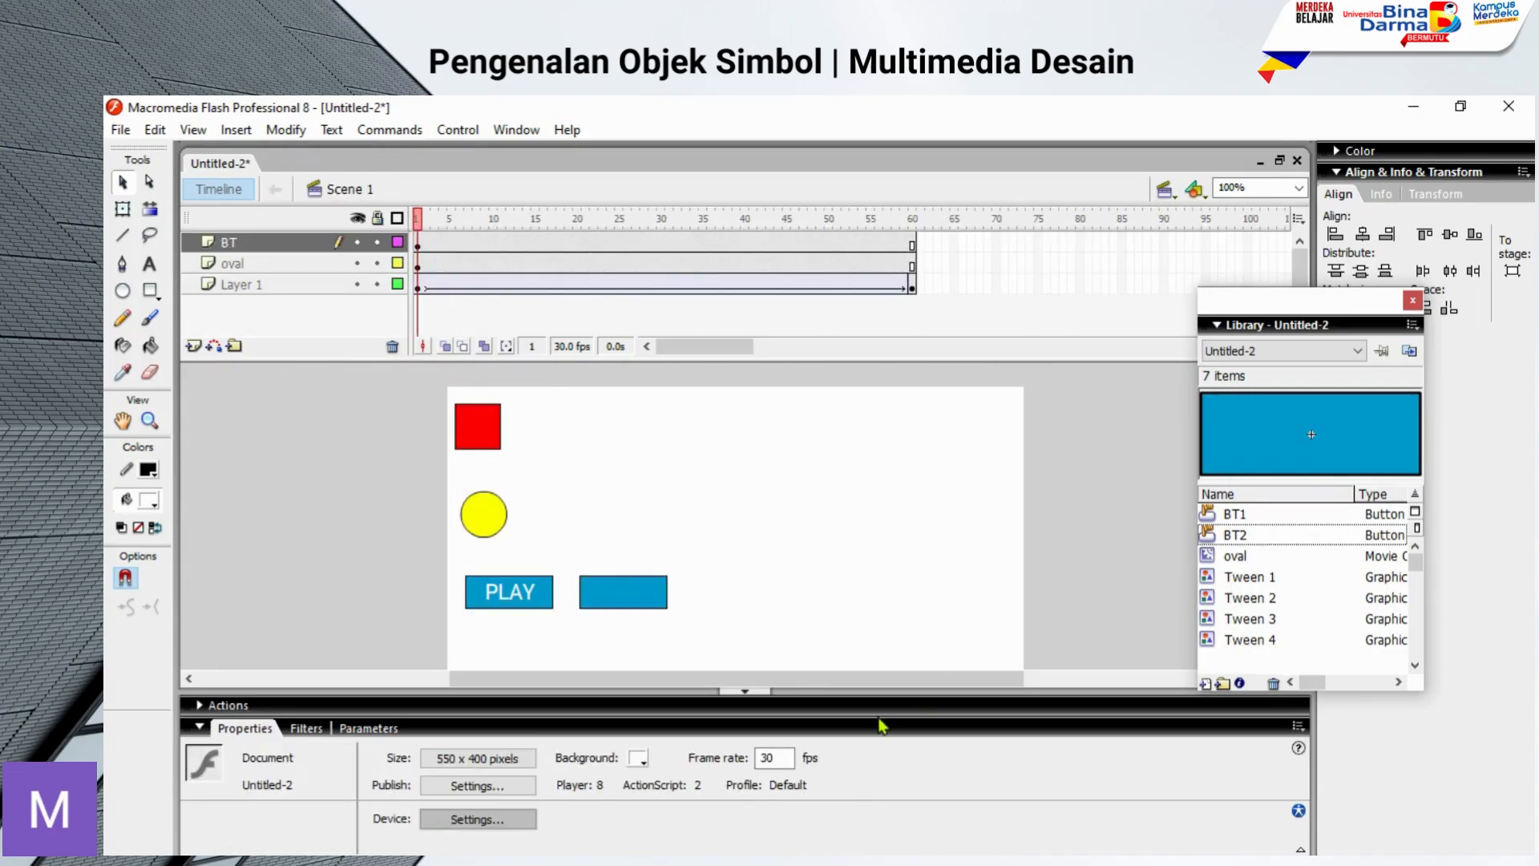
key("ctrl+Return")
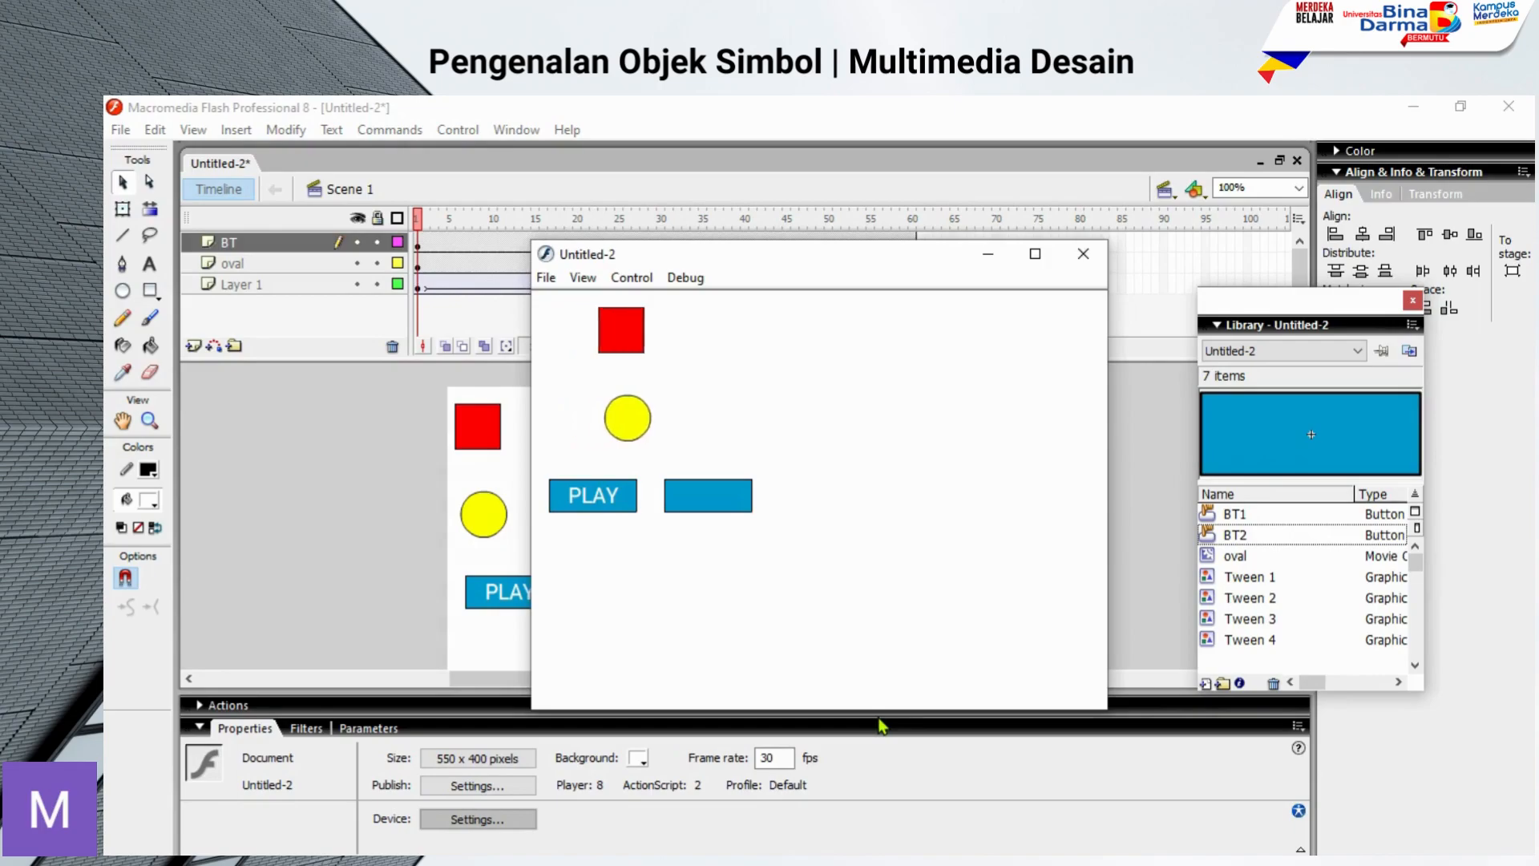
left_click(606, 507)
left_click(606, 502)
left_click(578, 491)
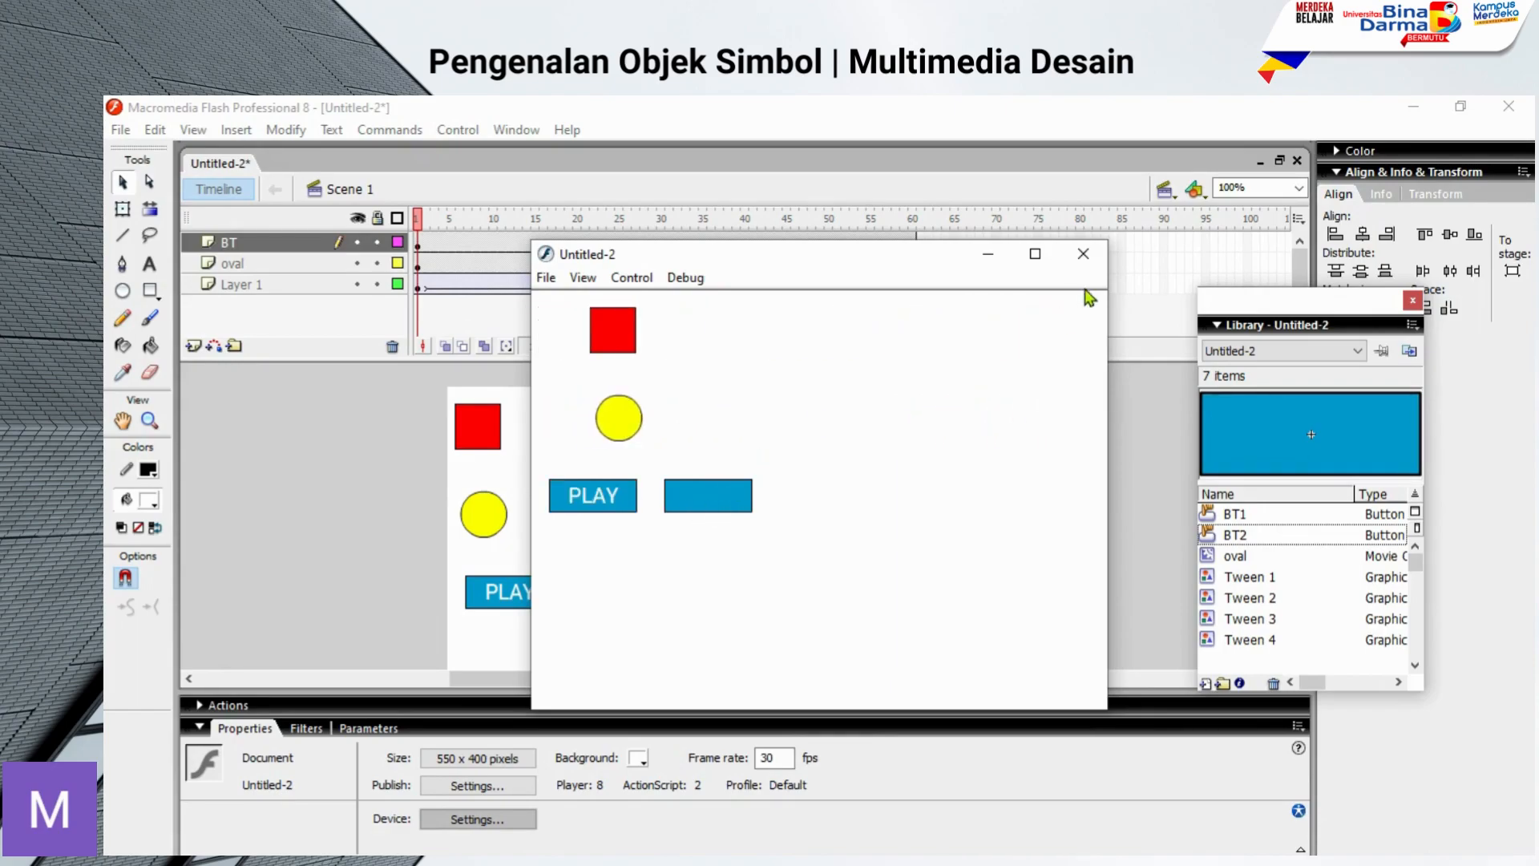
left_click(1084, 253)
Step: Open the BT2 button for editing in place and clear the selection of its rectangle
left_click_drag(570, 559, 706, 622)
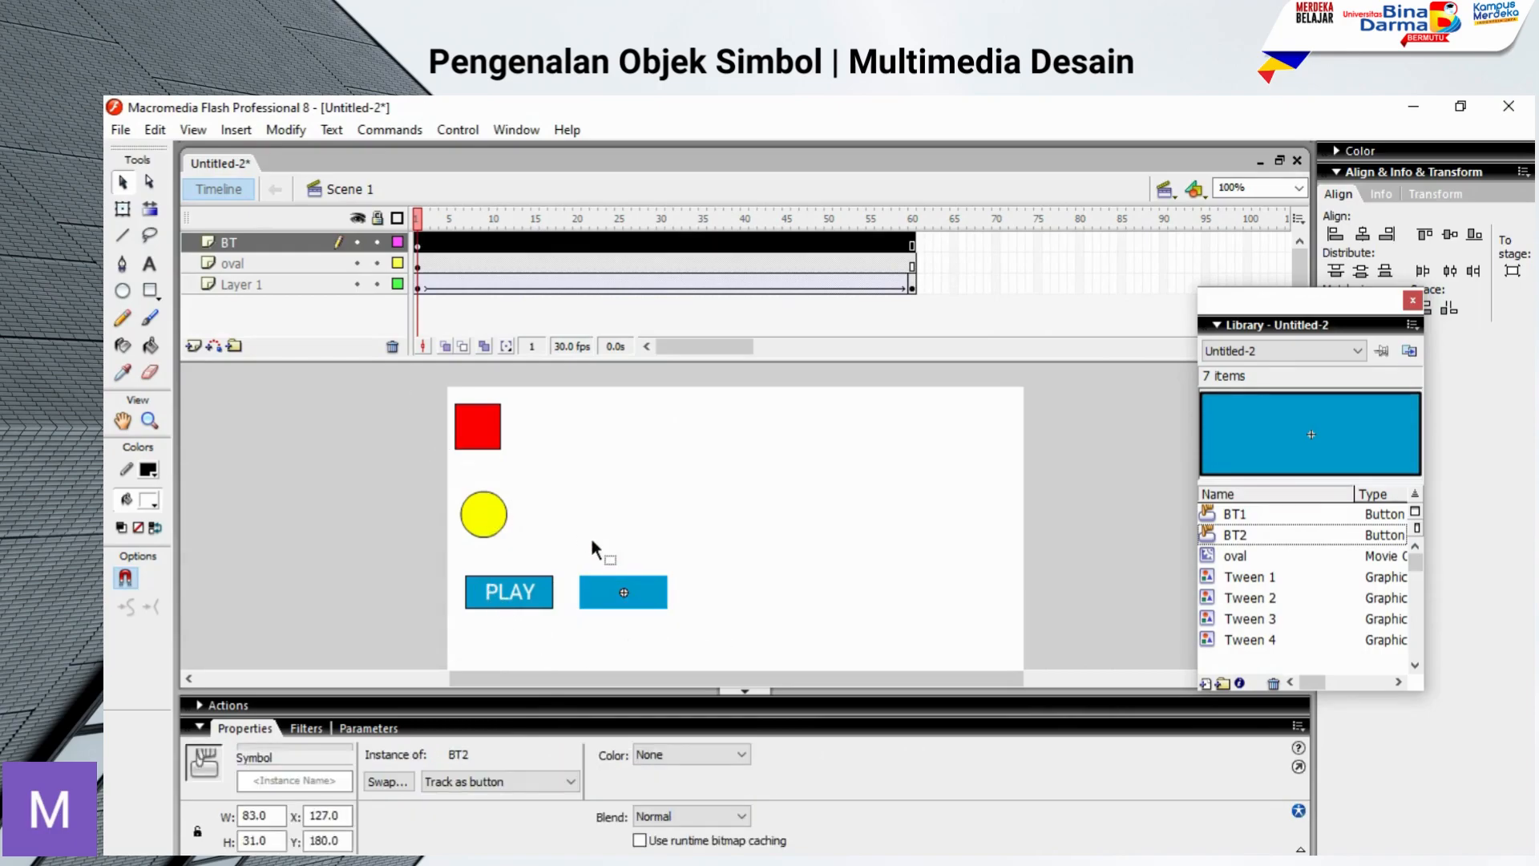
left_click(786, 593)
double_click(628, 586)
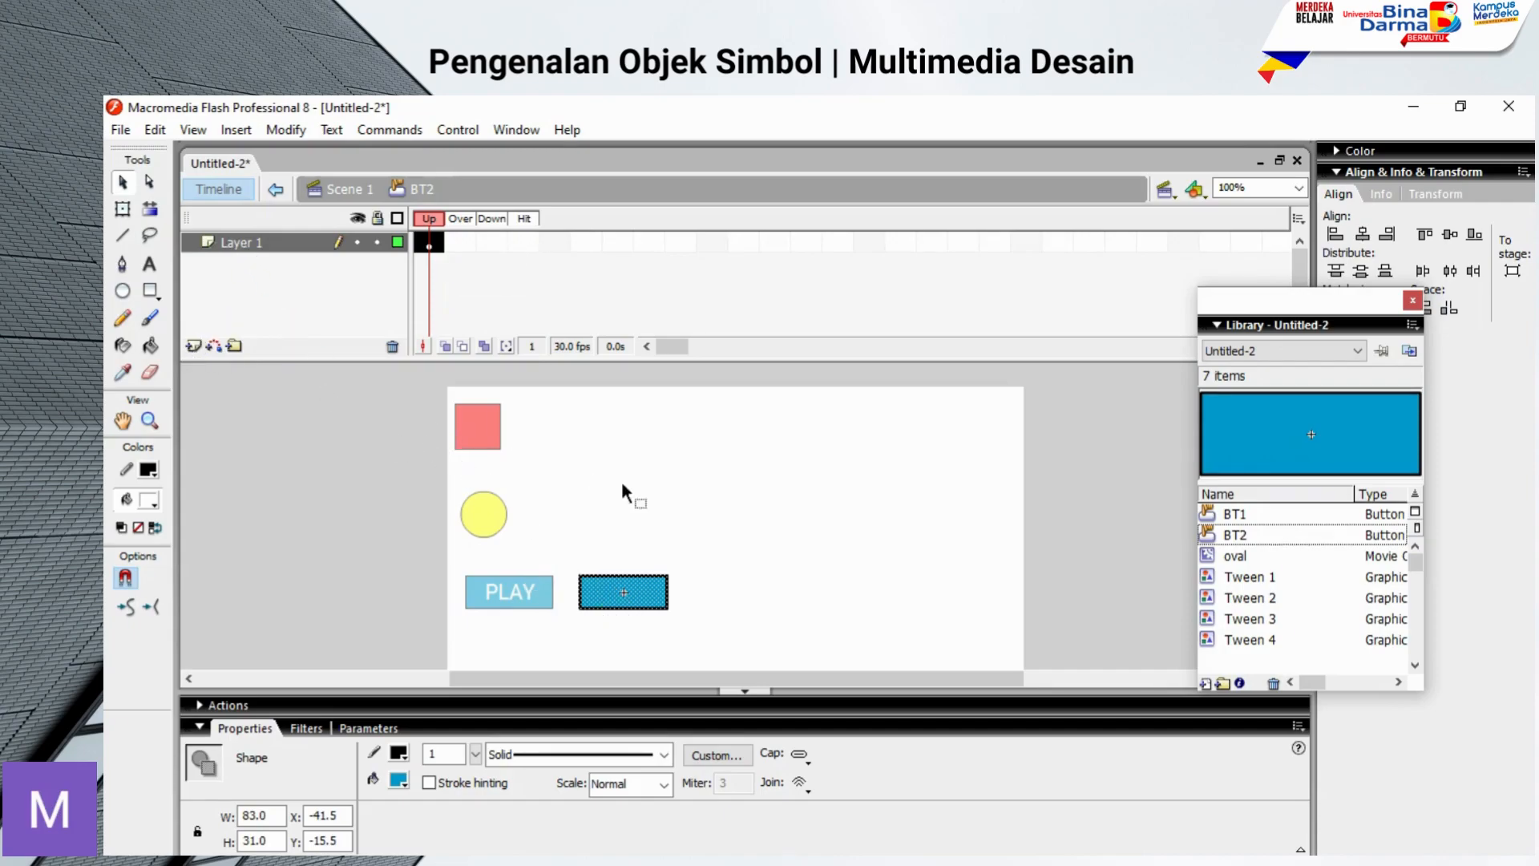
left_click(677, 492)
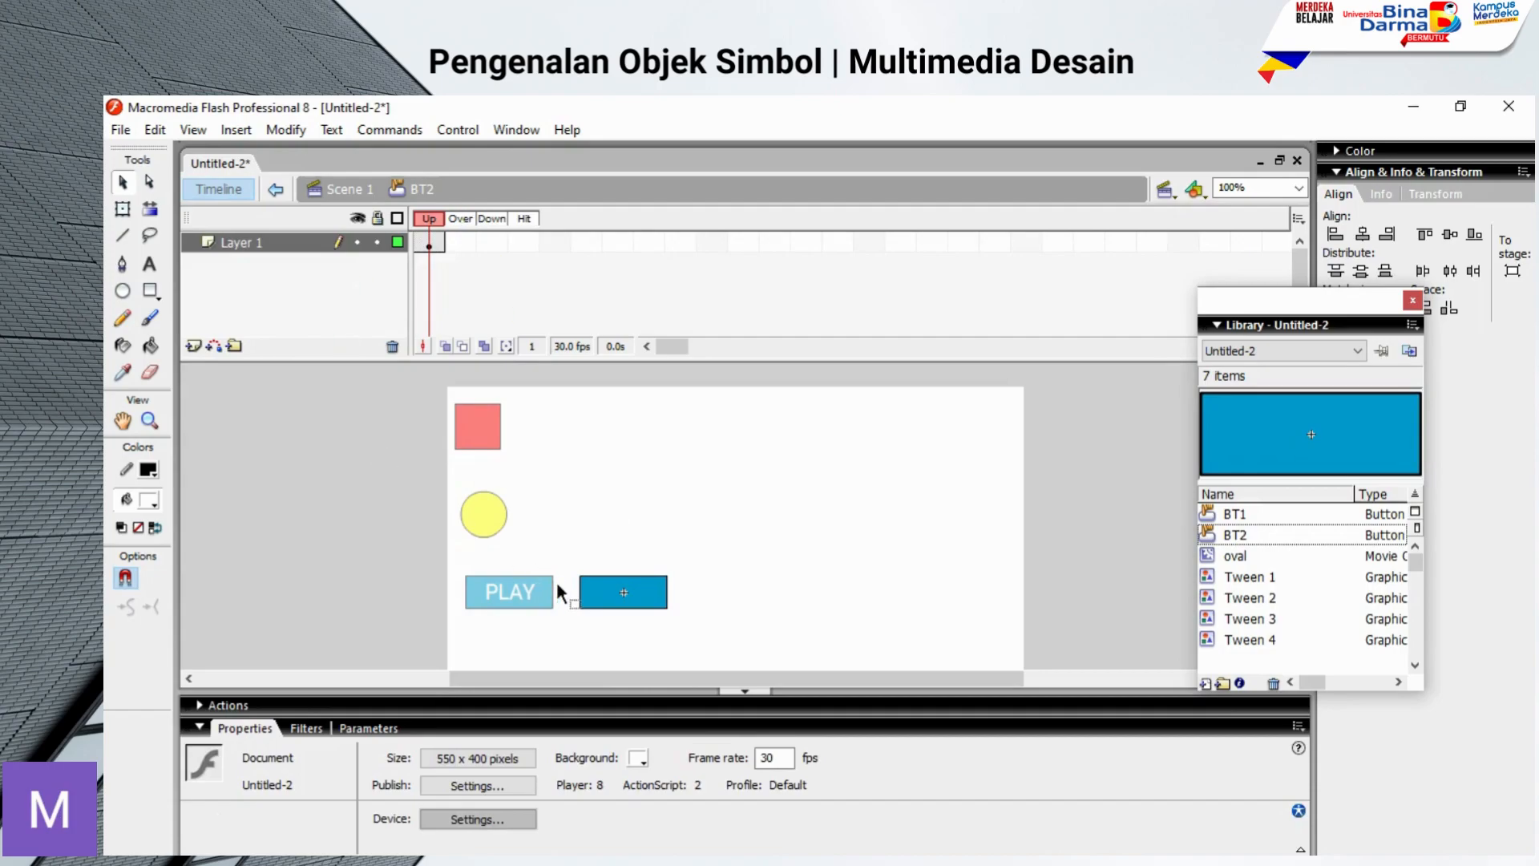